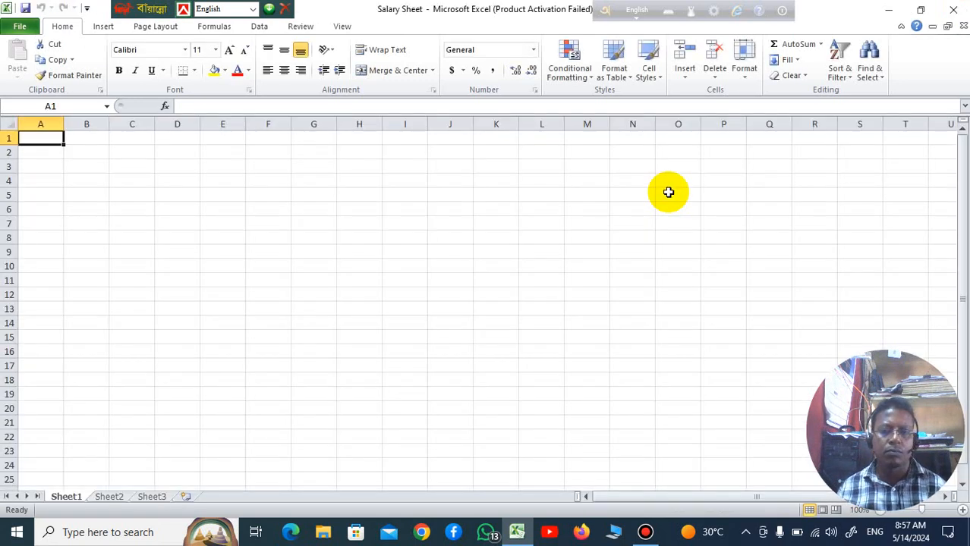
# Step: Close the Microsoft Office Activation Wizard and return to the blank worksheet
pyautogui.click(524, 279)
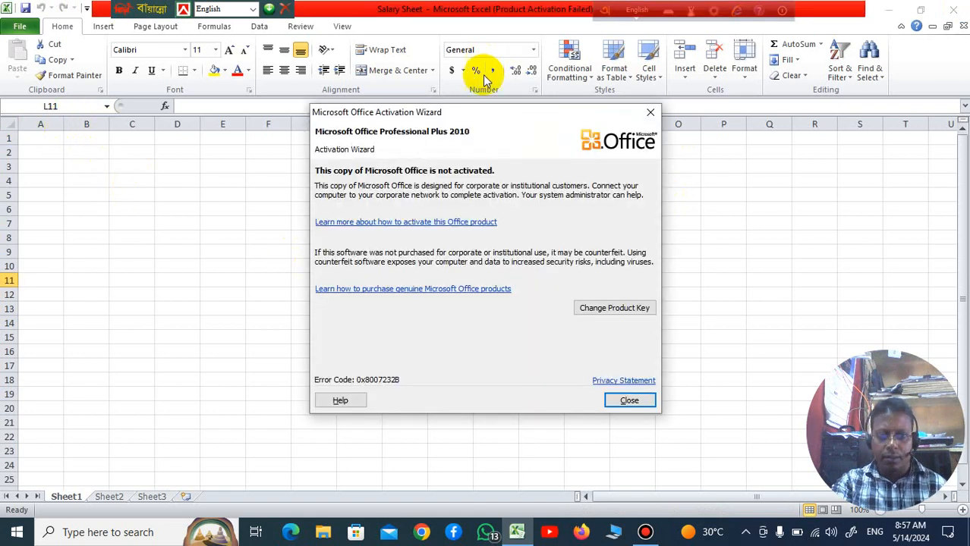
pyautogui.click(649, 113)
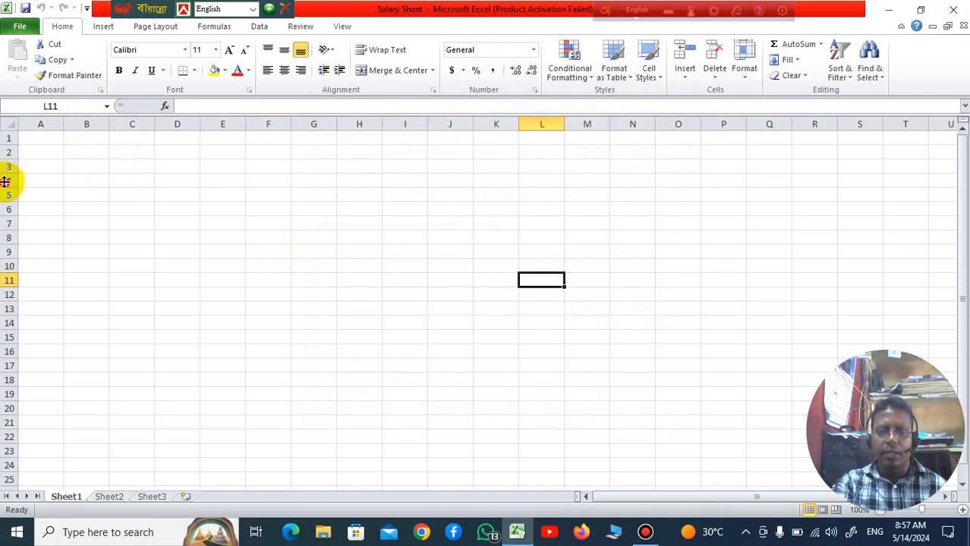
pyautogui.moveTo(7, 176); pyautogui.dragTo(7, 194)
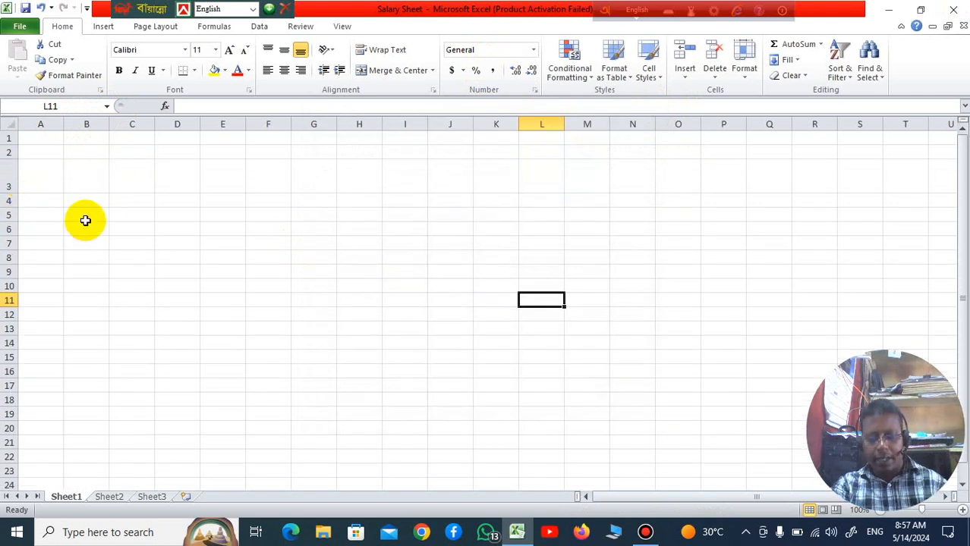
pyautogui.hotkey('ctrl', 'z')
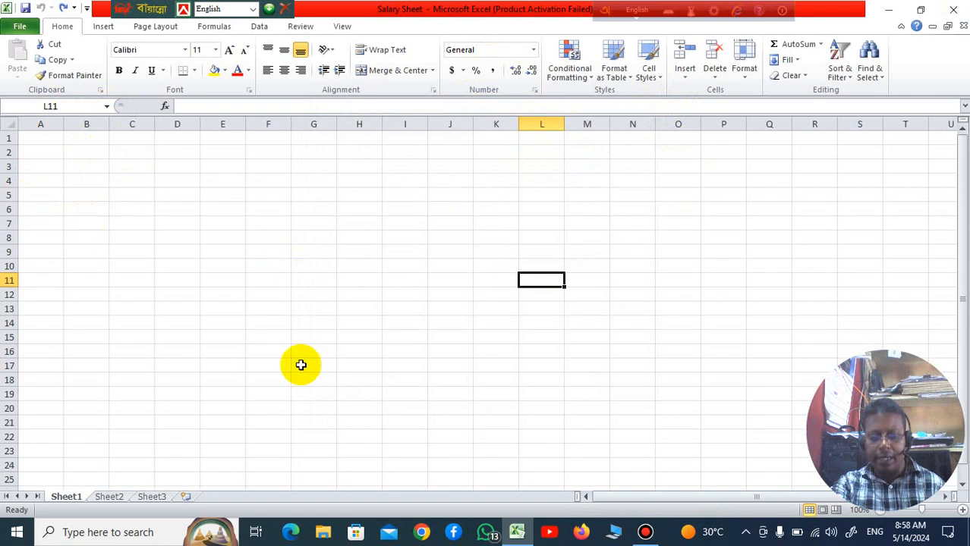
pyautogui.click(390, 249)
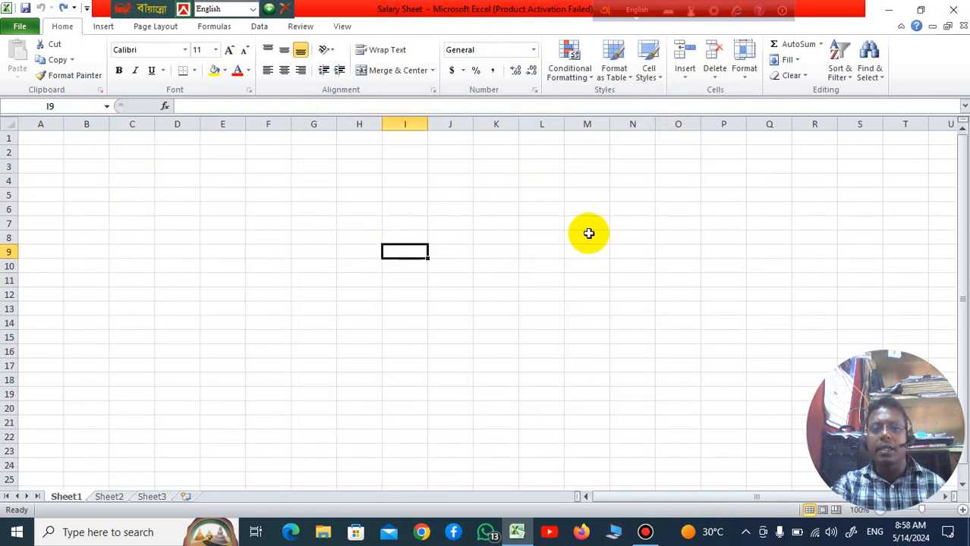
# Step: Merge and center the range B2:S4 into one title cell
pyautogui.click(80, 159)
pyautogui.moveTo(79, 159); pyautogui.dragTo(874, 179)
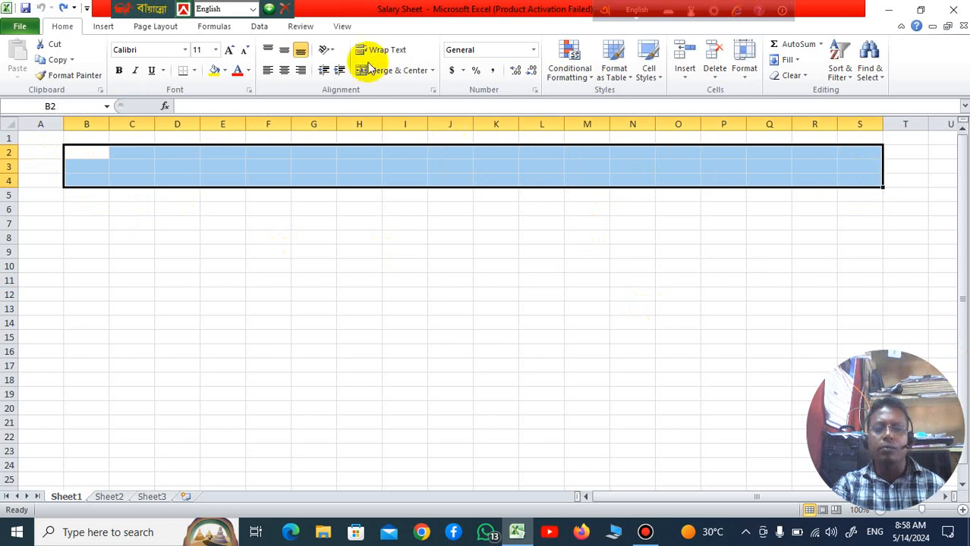
pyautogui.click(433, 71)
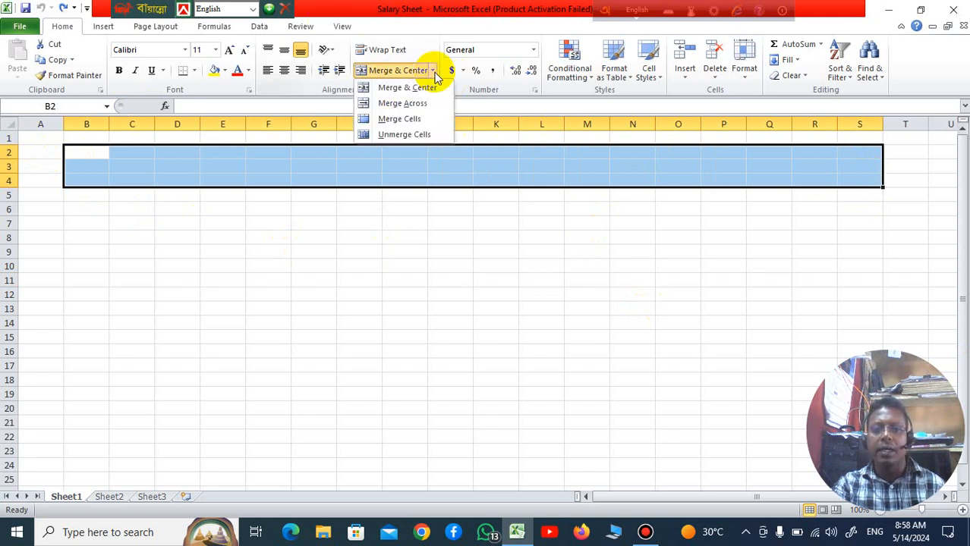
pyautogui.click(421, 89)
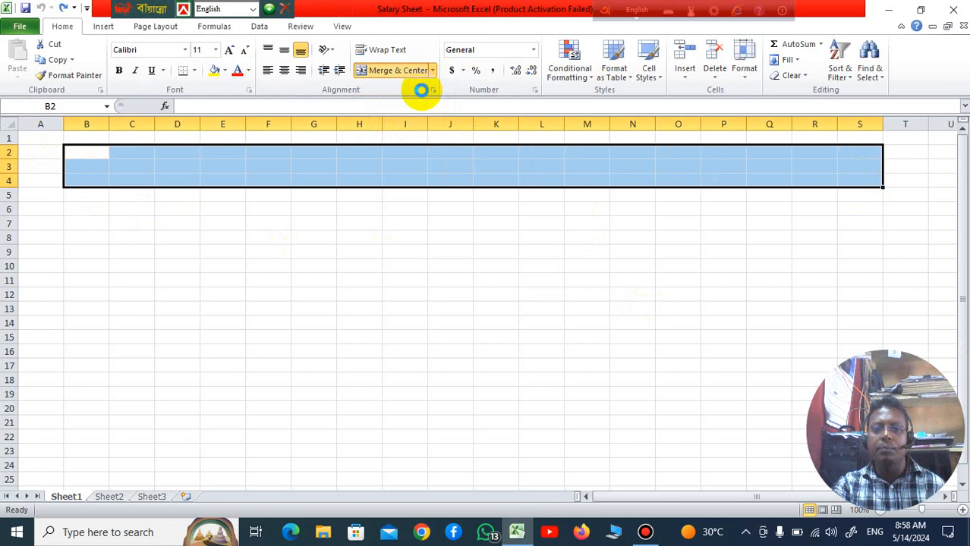
pyautogui.click(478, 334)
# Step: Enter the title STUDENT COMPUTER in the merged cell B2:S4
pyautogui.click(450, 172)
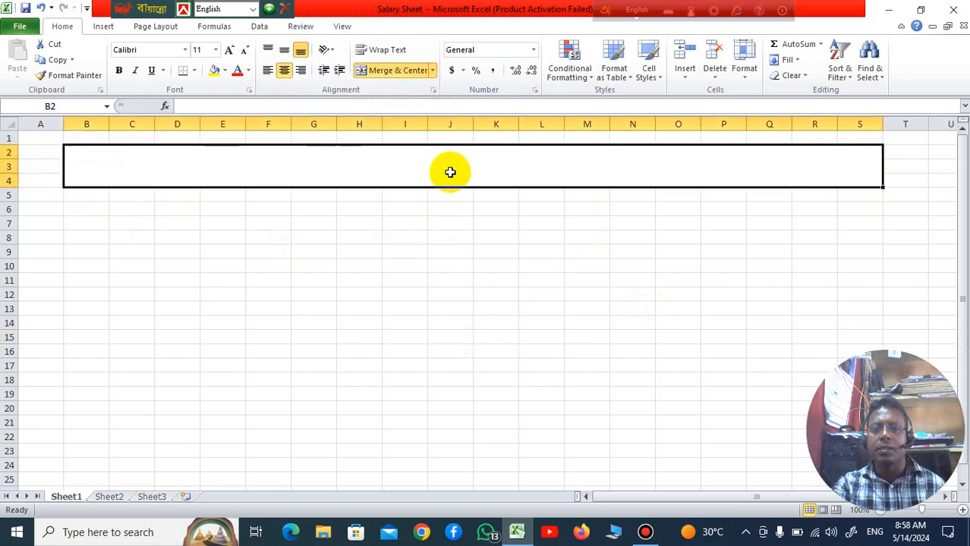
pyautogui.write('STUDENT')
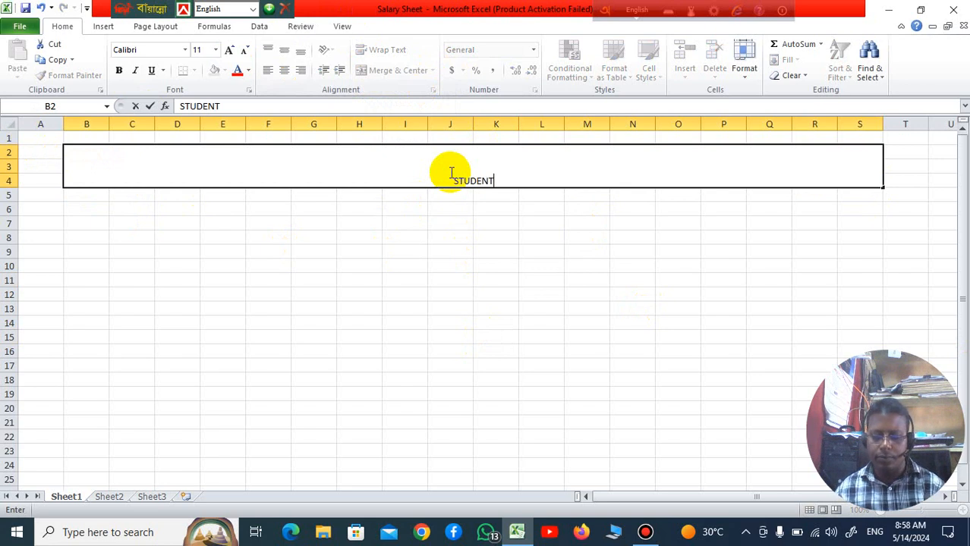
pyautogui.write(' COM')
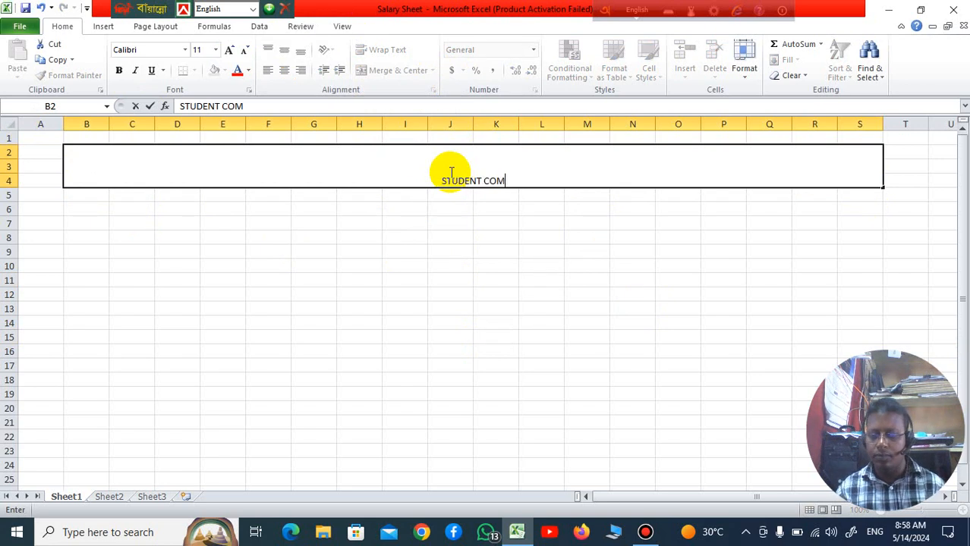
pyautogui.write('PUTER')
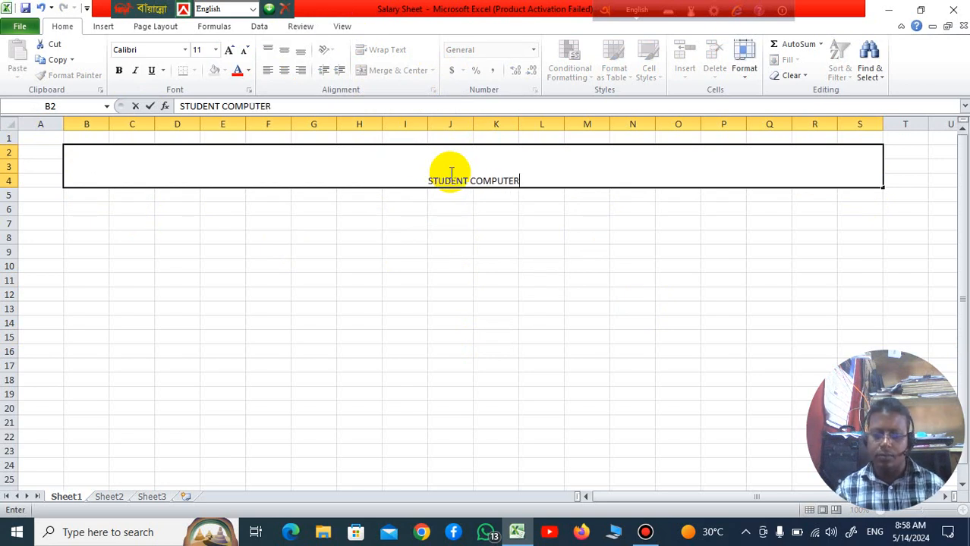
pyautogui.click(530, 234)
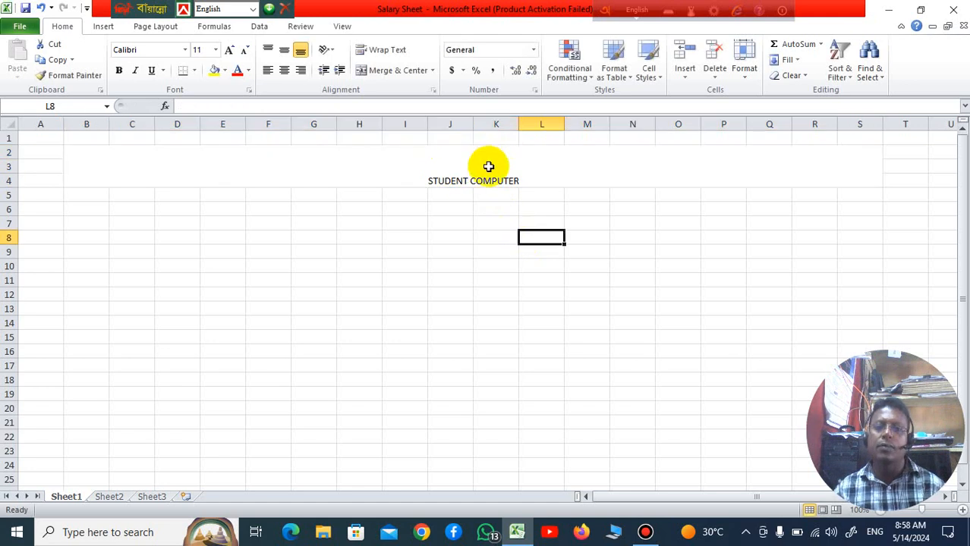
# Step: Enlarge the STUDENT COMPUTER title to font size 28
pyautogui.click(487, 166)
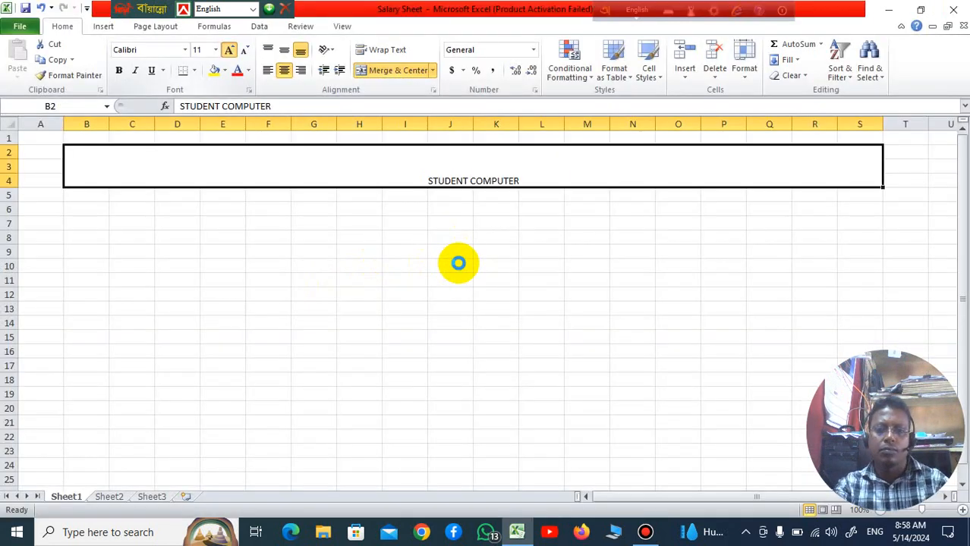
pyautogui.click(449, 239)
pyautogui.click(428, 176)
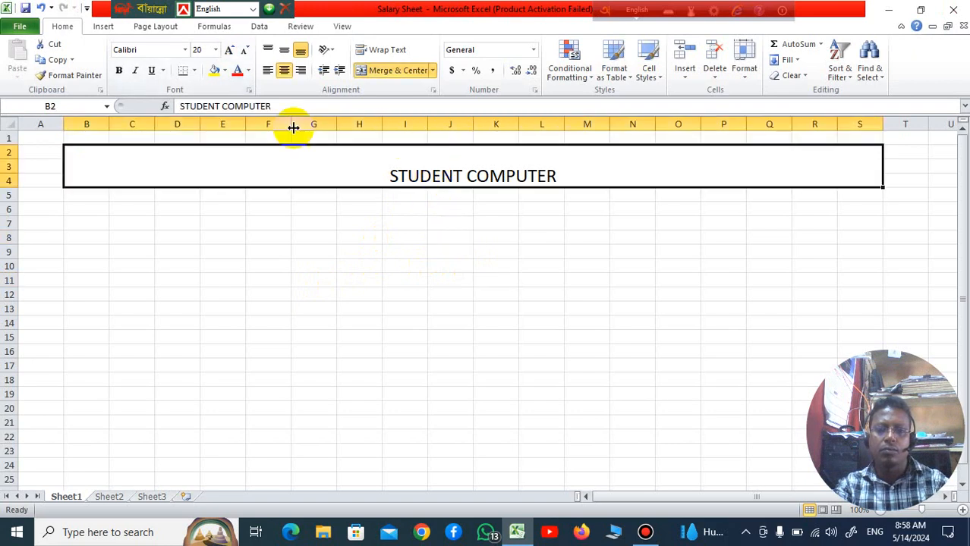
pyautogui.click(231, 50)
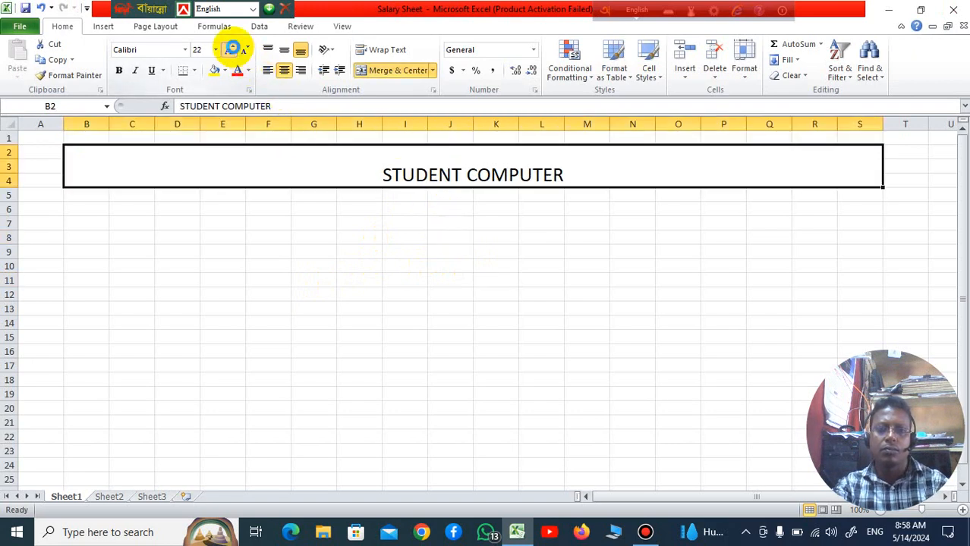
pyautogui.click(232, 49)
pyautogui.click(231, 49)
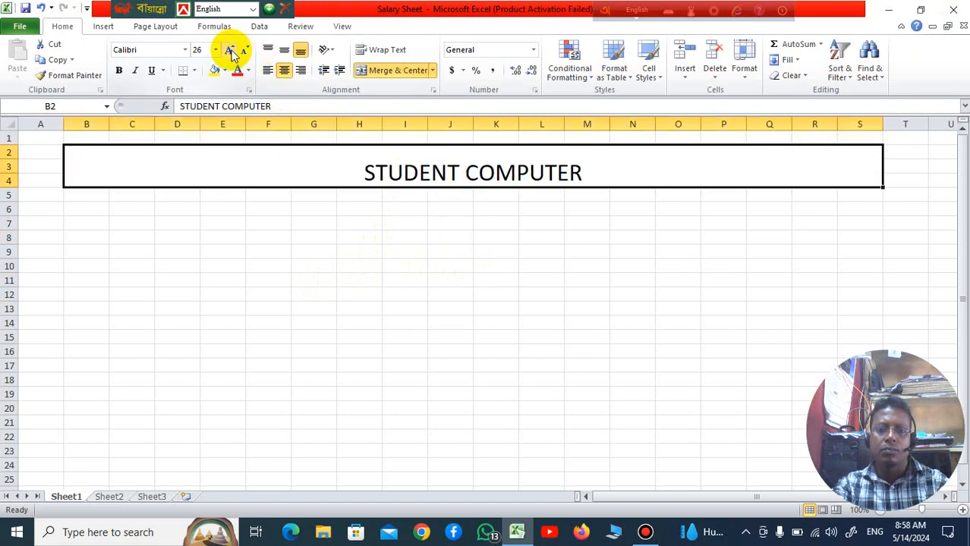
pyautogui.click(231, 50)
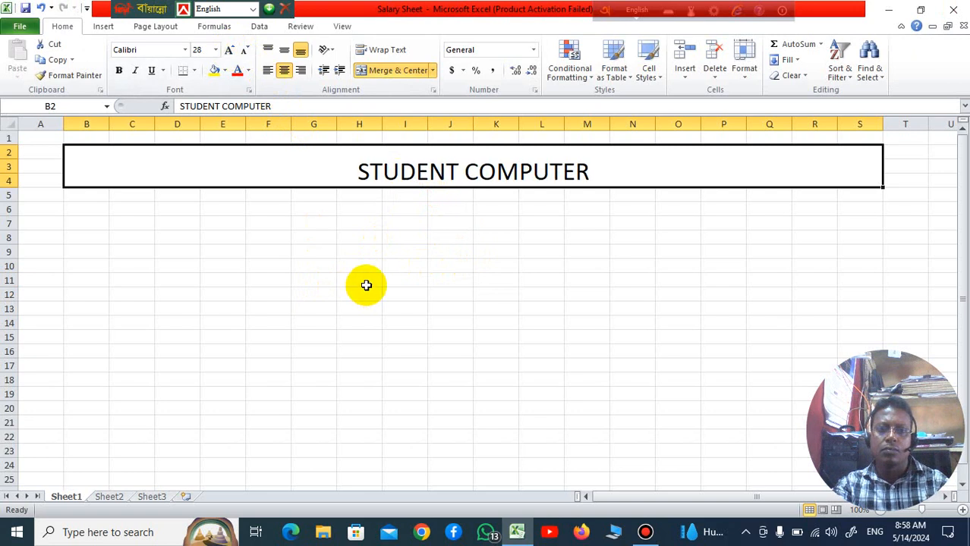
pyautogui.click(361, 282)
# Step: Change the font of the STUDENT COMPUTER title to Algerian
pyautogui.click(354, 174)
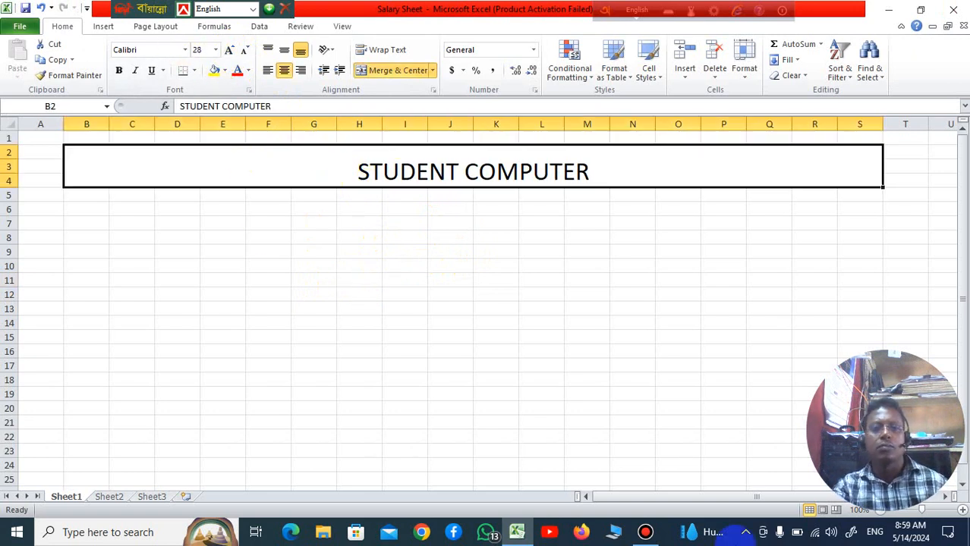
pyautogui.click(186, 53)
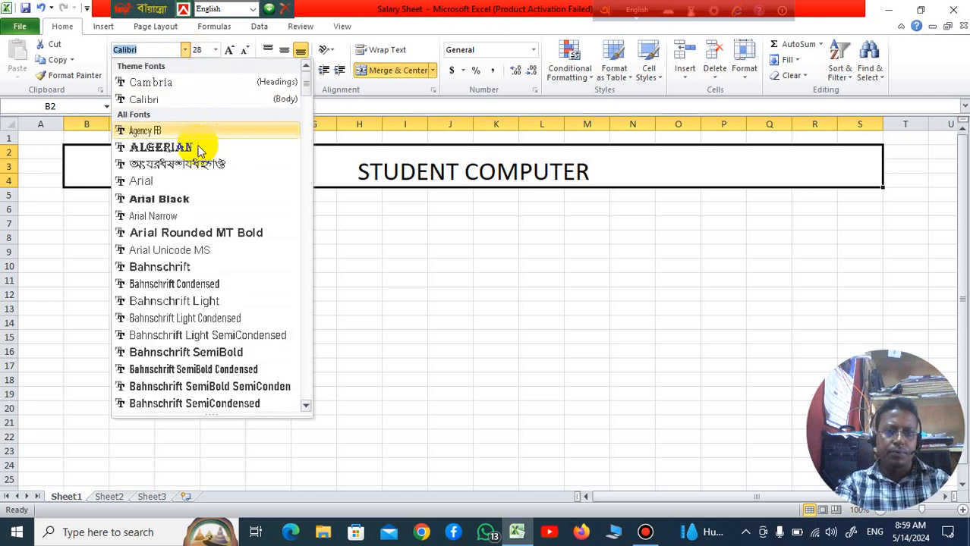
pyautogui.click(190, 145)
pyautogui.click(524, 321)
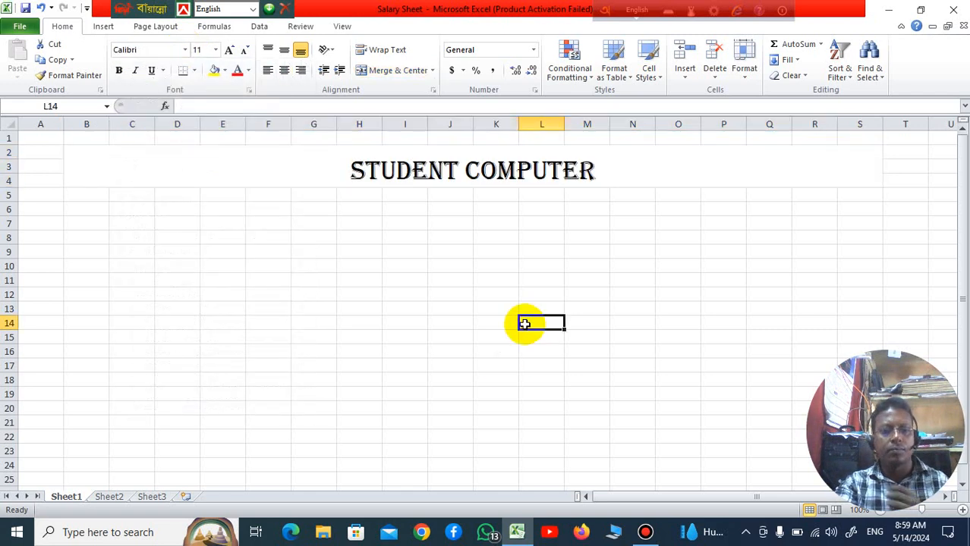
pyautogui.click(218, 306)
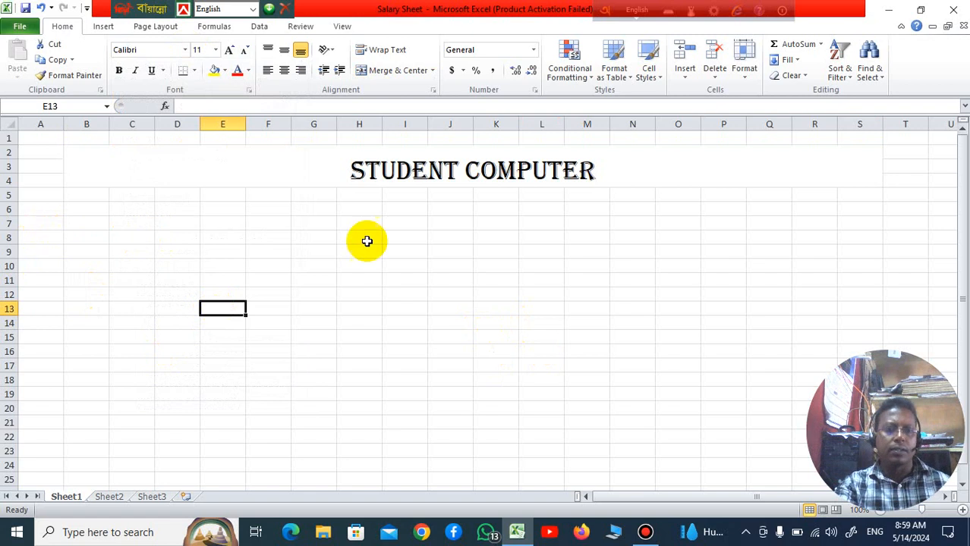
# Step: Apply Merge Across to the range B5:S5 directly below the title
pyautogui.moveTo(95, 195); pyautogui.dragTo(850, 196)
pyautogui.click(435, 72)
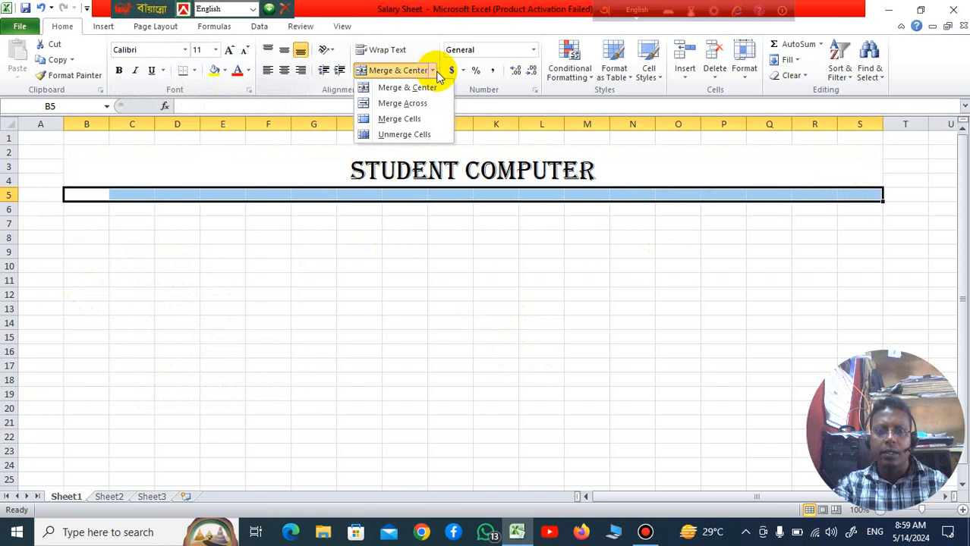
pyautogui.click(412, 104)
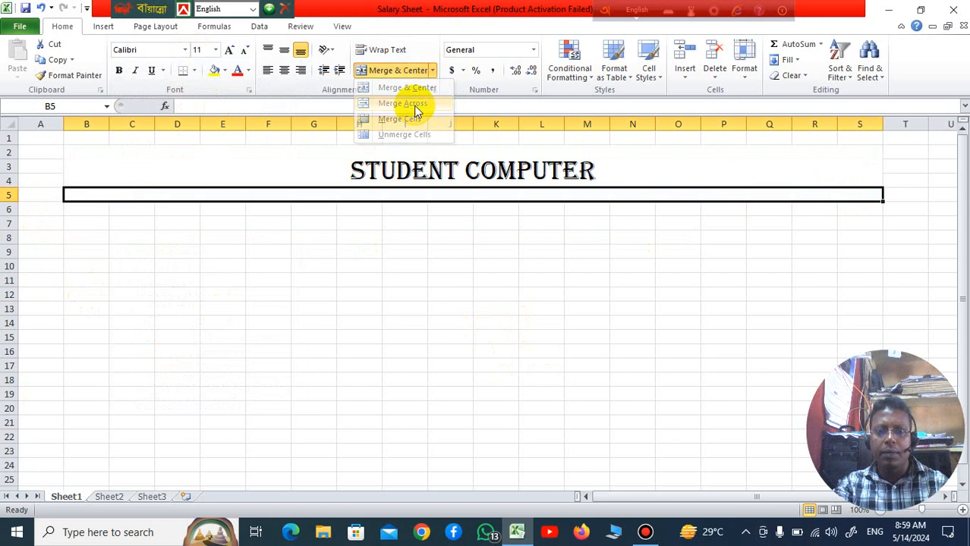
pyautogui.click(480, 382)
pyautogui.click(107, 241)
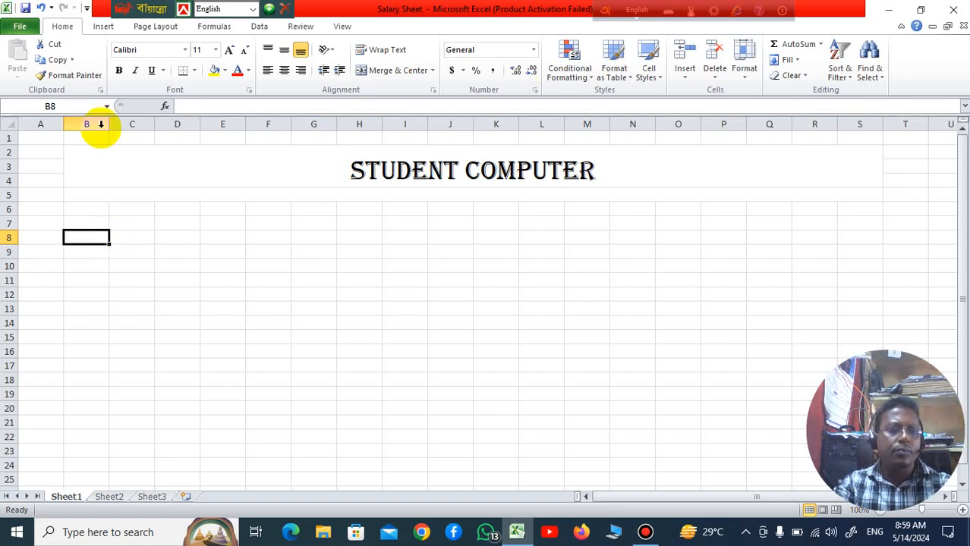
# Step: Insert two new columns before column A, shifting the title block two columns over
pyautogui.click(41, 122)
pyautogui.rightClick(42, 121)
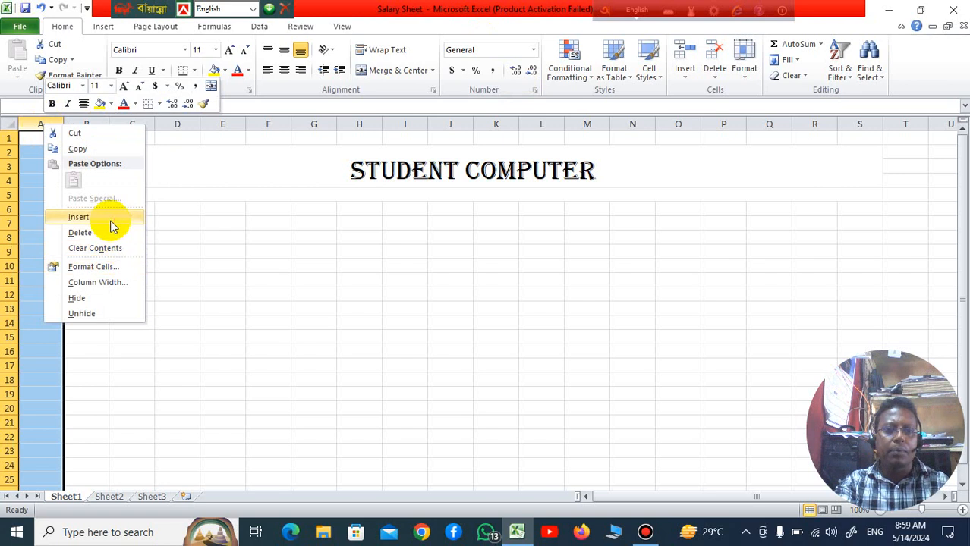
pyautogui.click(110, 220)
pyautogui.click(77, 256)
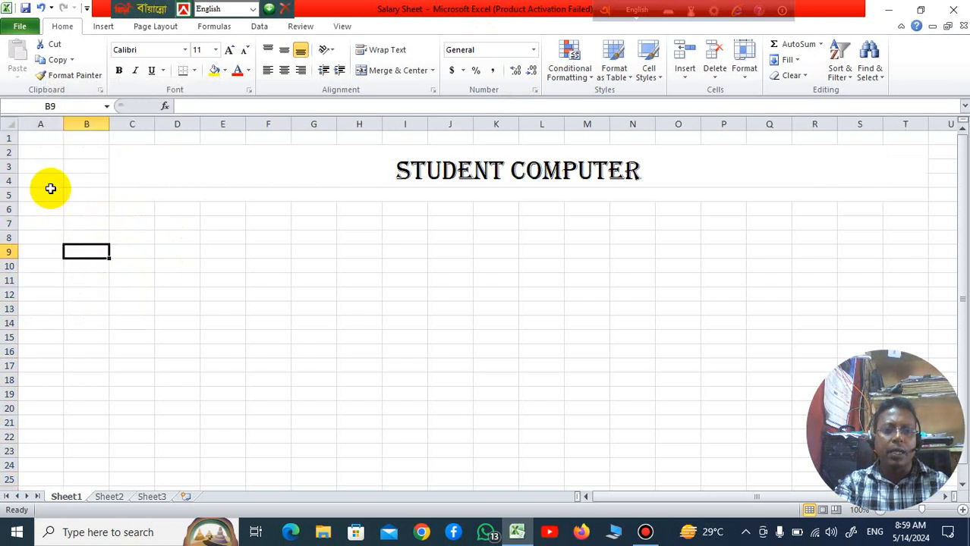
pyautogui.click(47, 182)
pyautogui.click(34, 124)
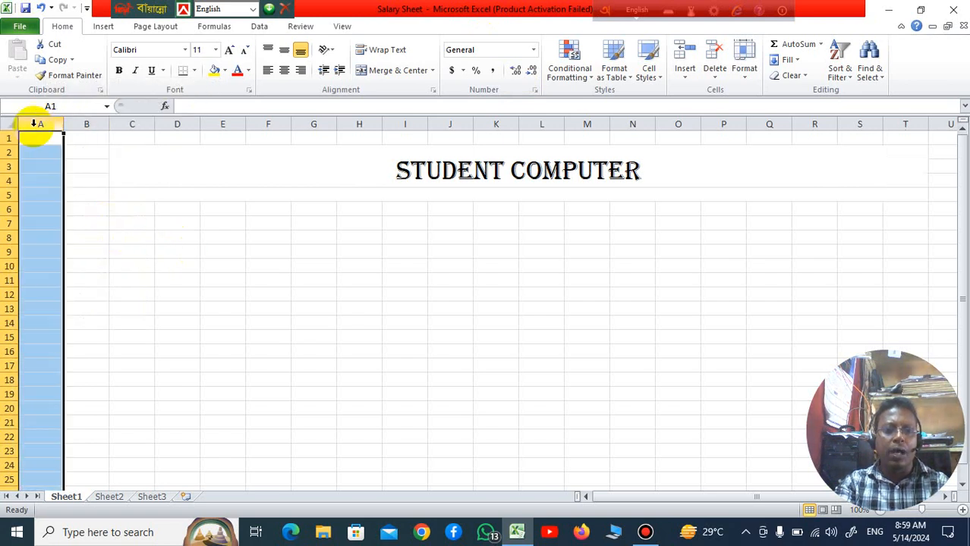
pyautogui.rightClick(36, 125)
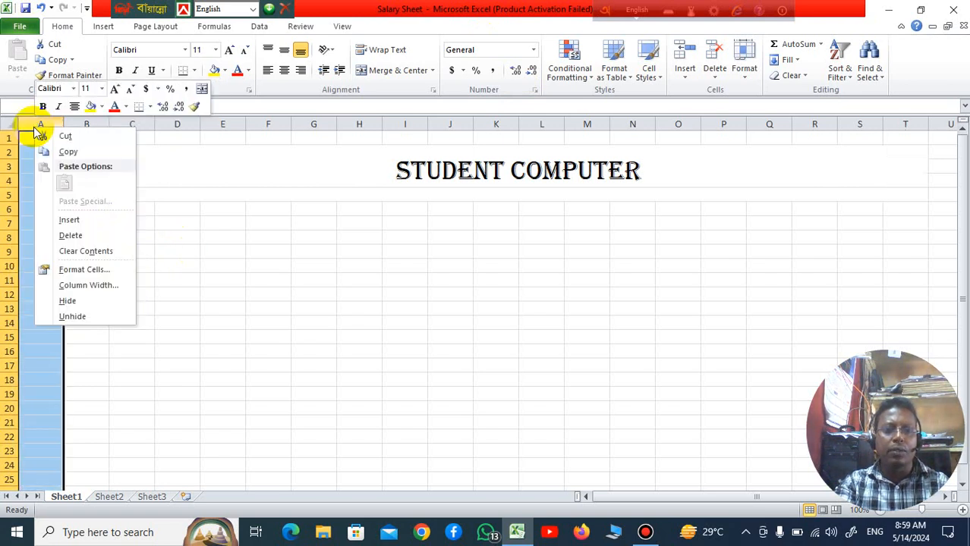
pyautogui.click(94, 224)
pyautogui.click(273, 278)
# Step: Merge and center the range B2:C5 beside the title
pyautogui.moveTo(90, 149); pyautogui.dragTo(113, 195)
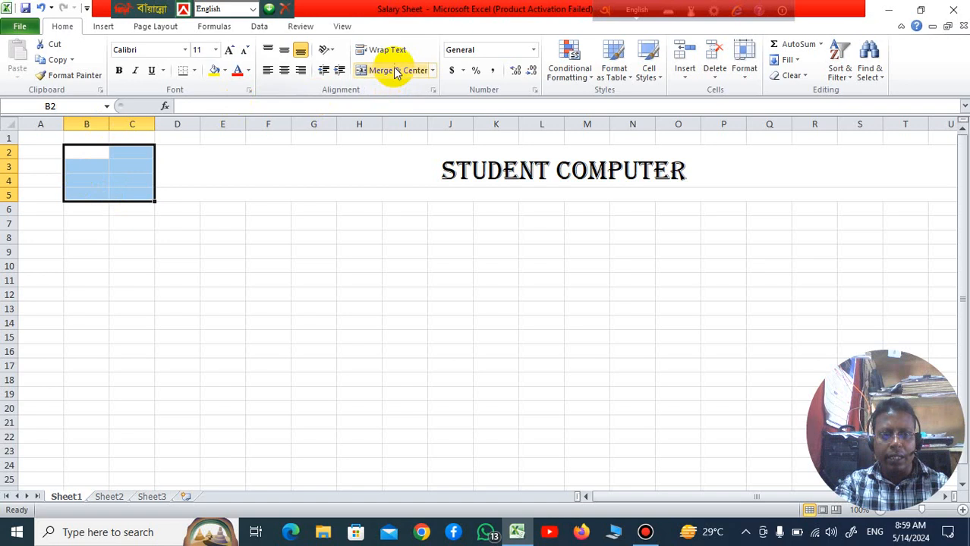
pyautogui.click(395, 69)
pyautogui.click(313, 294)
# Step: Insert the Logo picture from the Desktop folder into the merged cell B2:C5
pyautogui.click(99, 176)
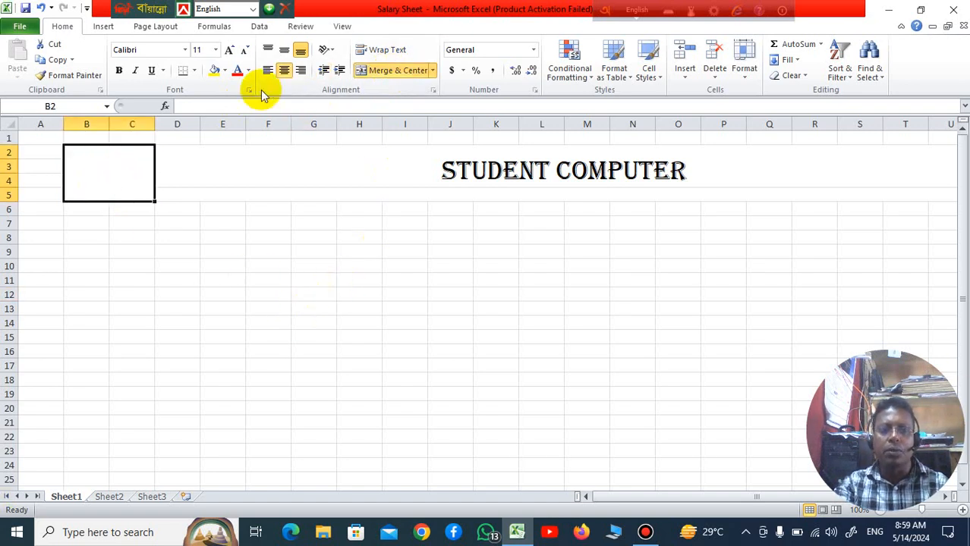
pyautogui.click(95, 28)
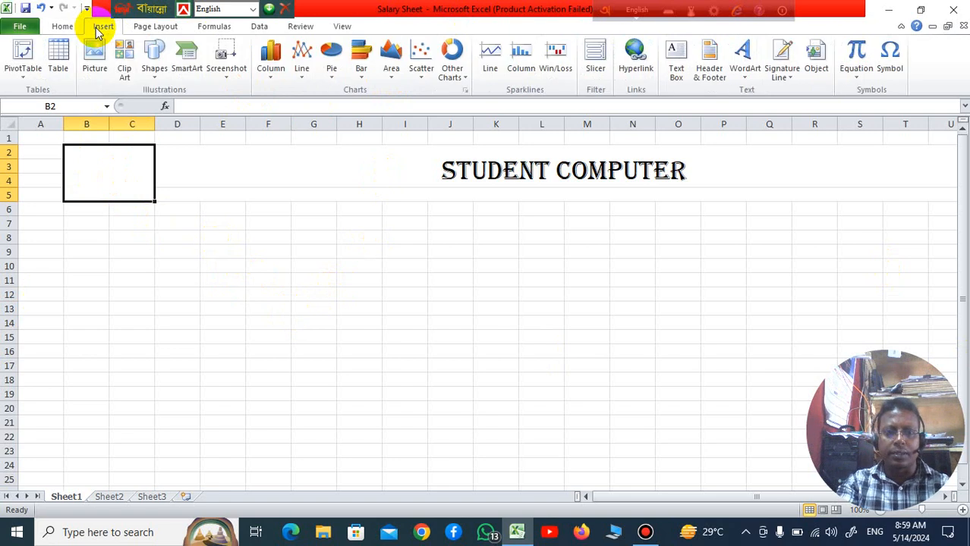
pyautogui.click(97, 64)
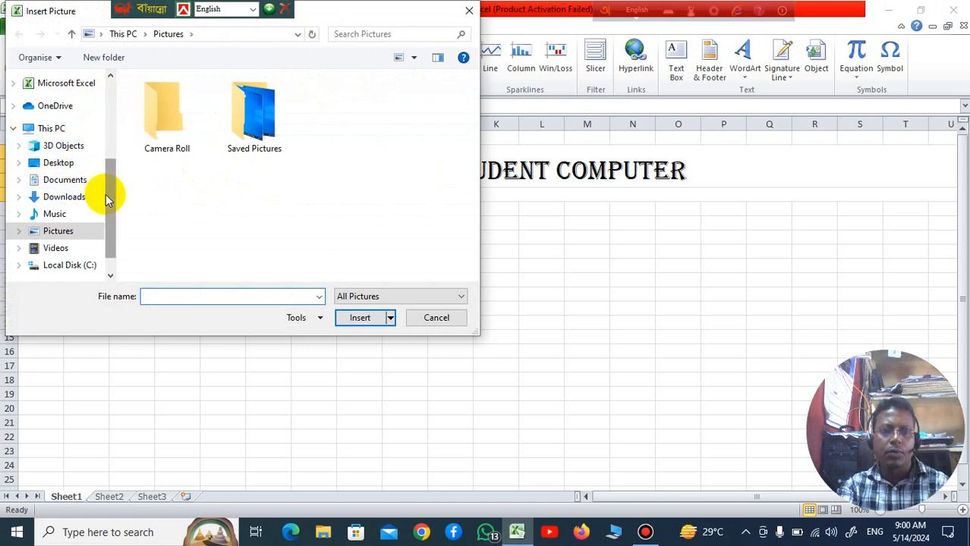
pyautogui.moveTo(105, 194); pyautogui.dragTo(116, 106)
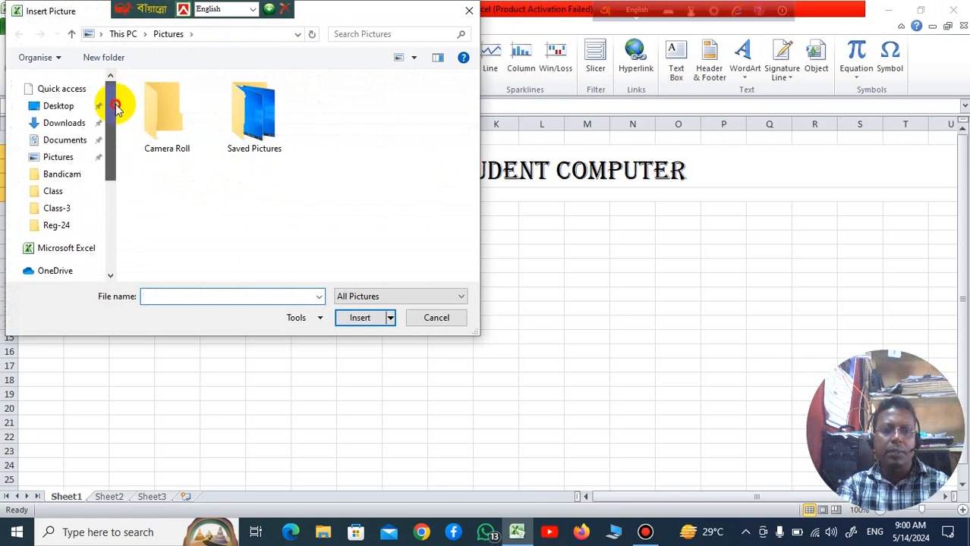
pyautogui.click(72, 111)
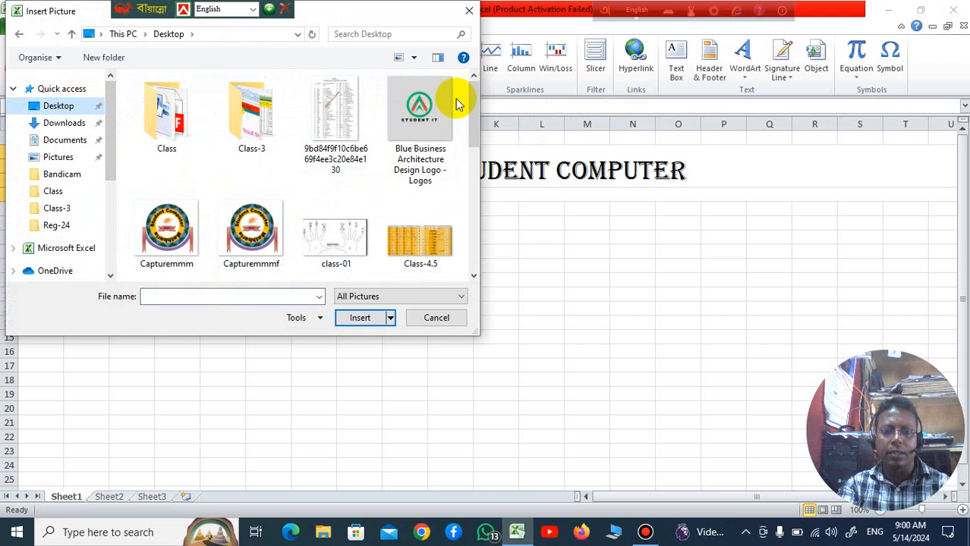
pyautogui.moveTo(475, 104); pyautogui.dragTo(475, 165)
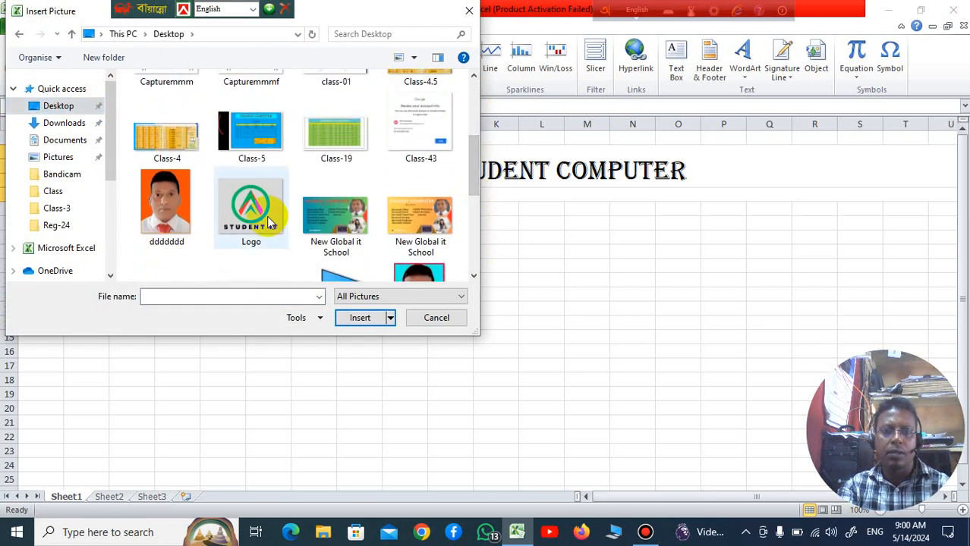
pyautogui.doubleClick(267, 221)
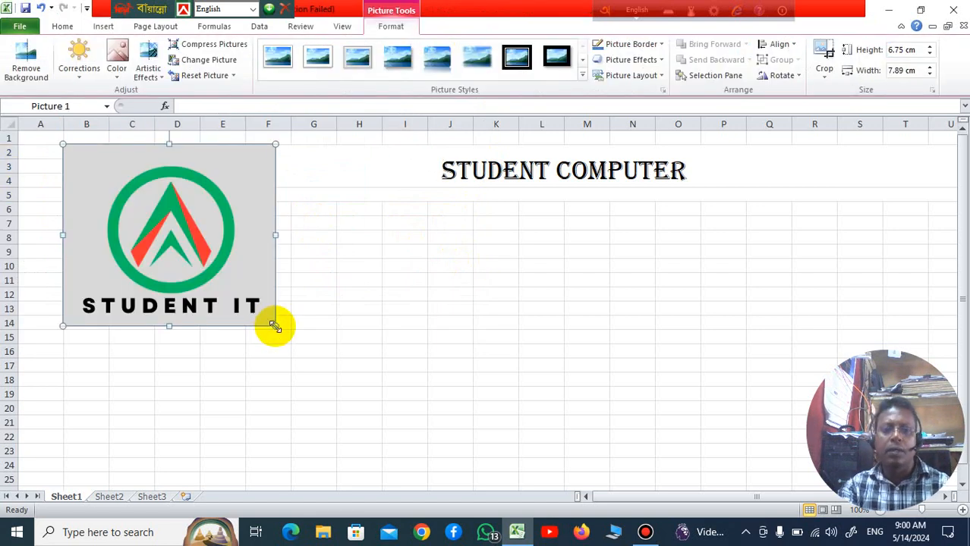
# Step: Shrink the inserted logo picture and narrow its sides so it fits inside the merged cell B2:C5 beside the title
pyautogui.moveTo(275, 326); pyautogui.dragTo(190, 254)
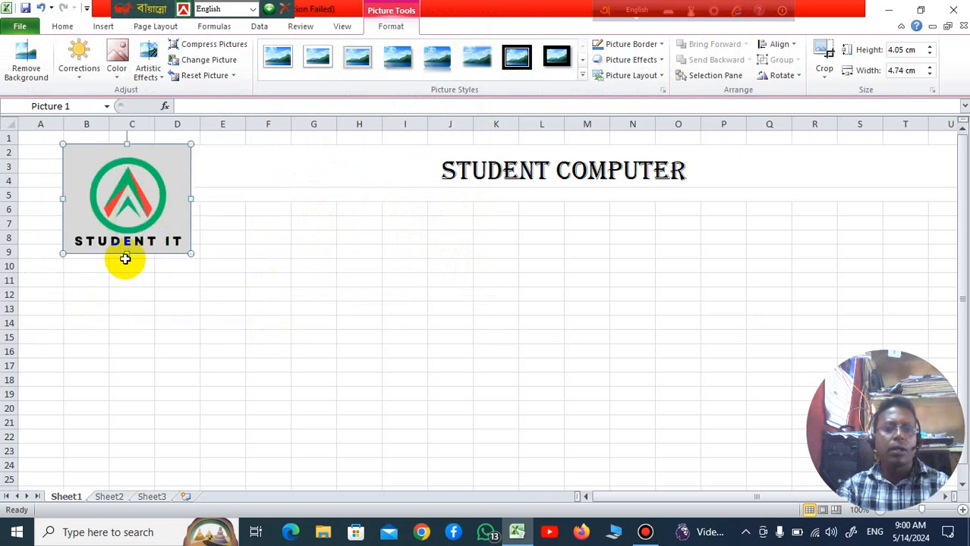
pyautogui.moveTo(126, 253); pyautogui.dragTo(128, 225)
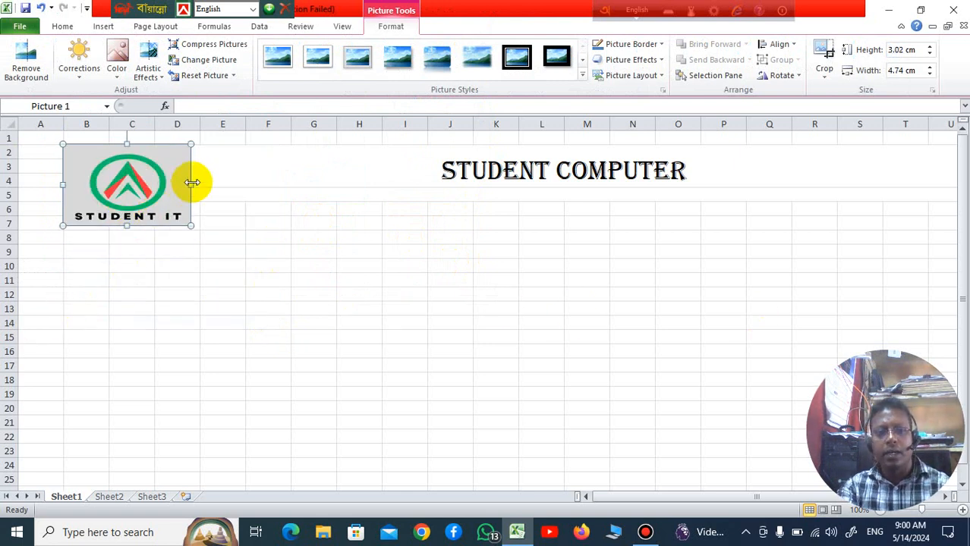
pyautogui.moveTo(192, 184); pyautogui.dragTo(162, 186)
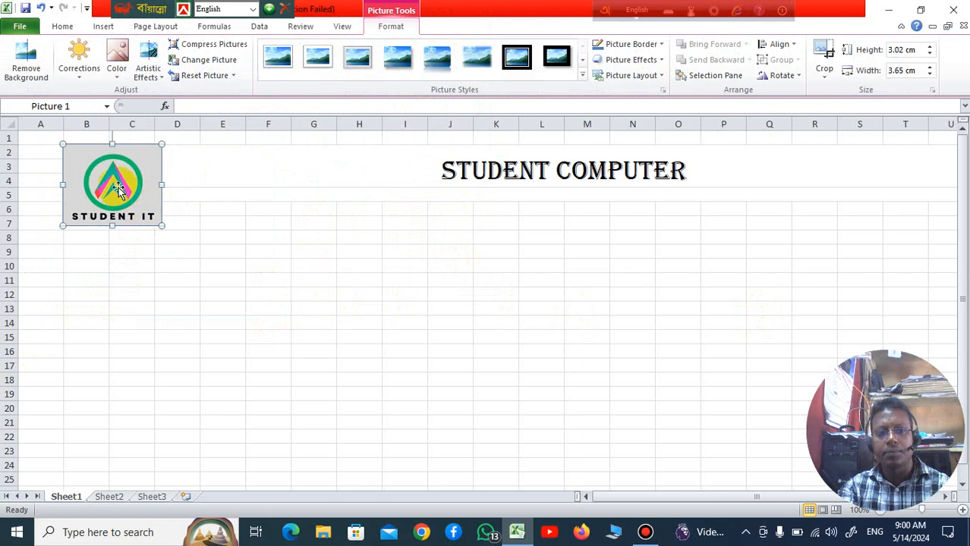
pyautogui.moveTo(112, 226); pyautogui.dragTo(111, 207)
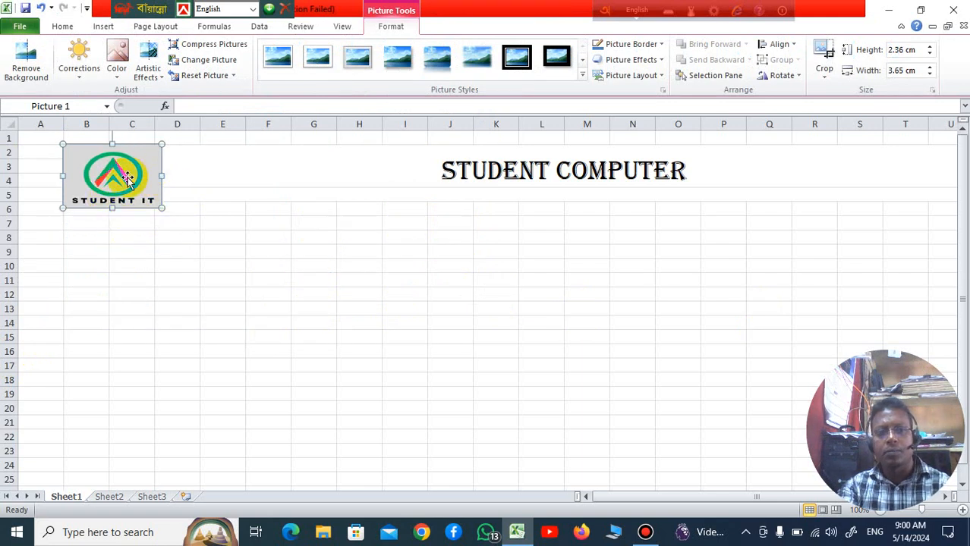
pyautogui.moveTo(164, 176)
pyautogui.mouseDown()
pyautogui.moveTo(130, 174)
pyautogui.moveTo(153, 176)
pyautogui.mouseUp()
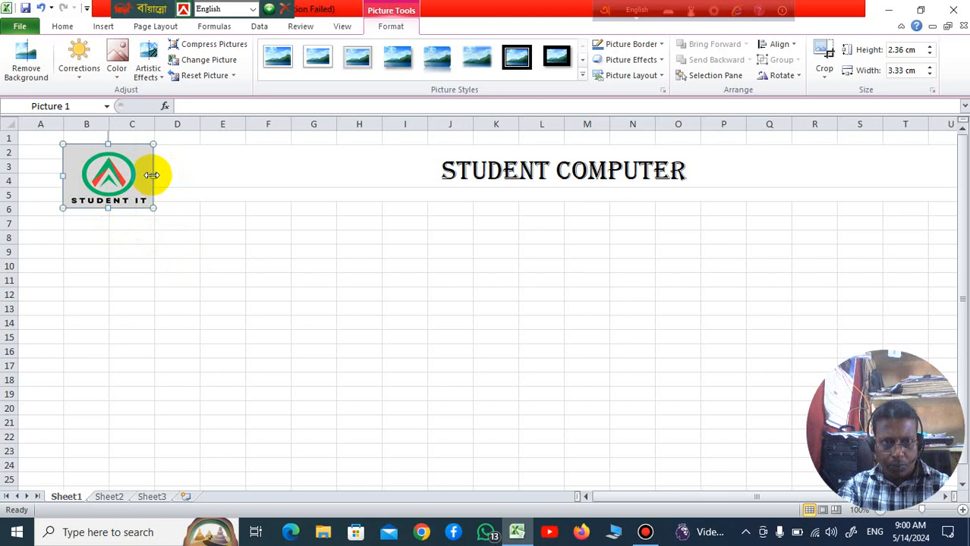
pyautogui.moveTo(152, 175); pyautogui.dragTo(125, 176)
pyautogui.moveTo(139, 176); pyautogui.dragTo(139, 176)
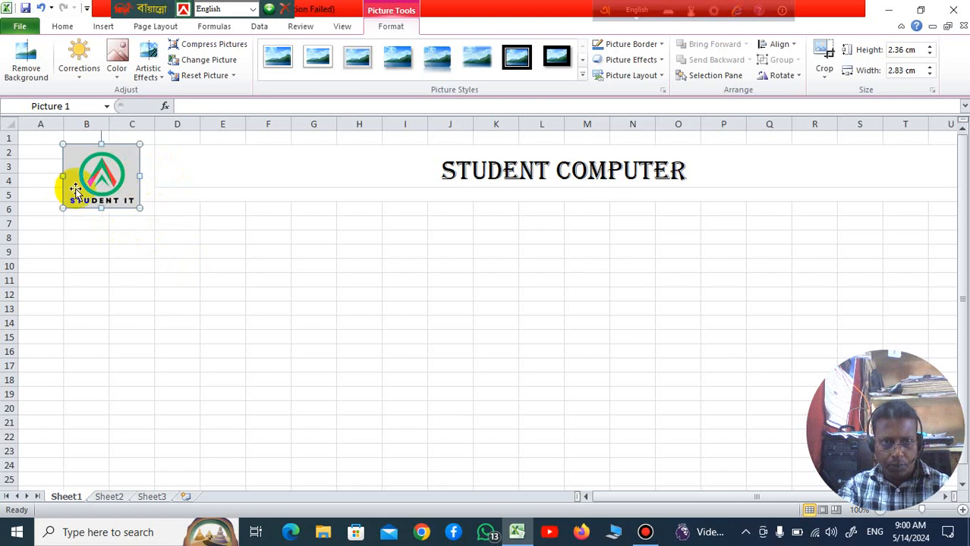
pyautogui.moveTo(63, 177); pyautogui.dragTo(73, 175)
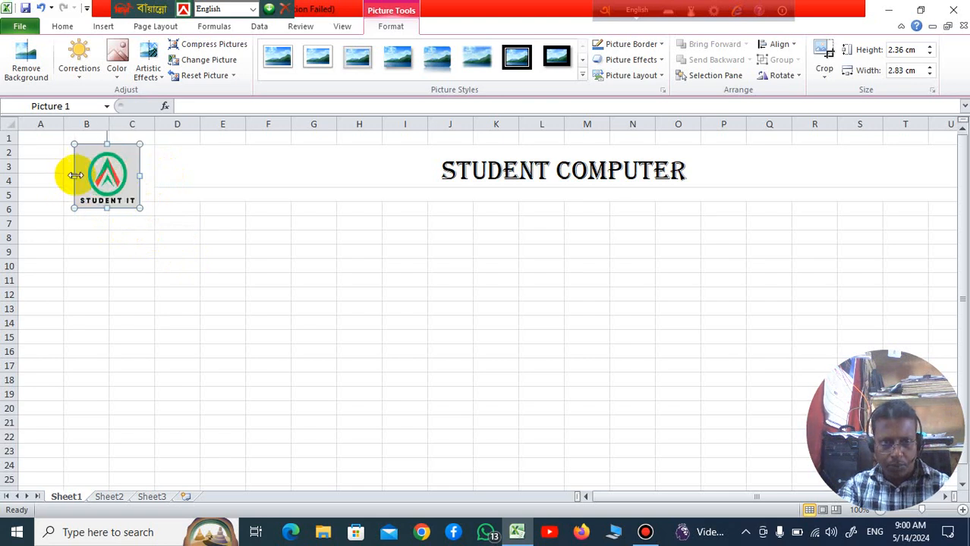
pyautogui.moveTo(106, 209); pyautogui.dragTo(109, 199)
pyautogui.click(268, 239)
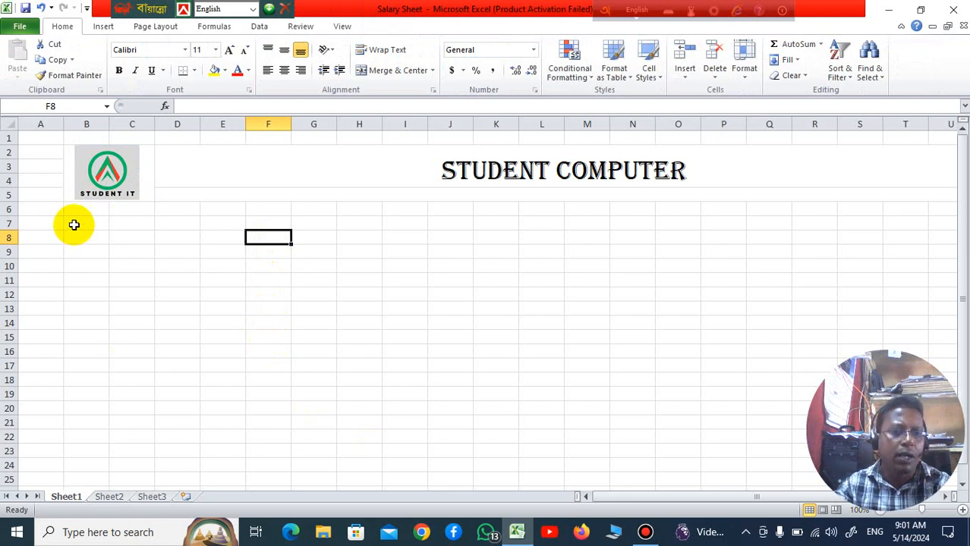
# Step: Merge and center B6:B7 below the logo and enter the column heading SL/N
pyautogui.moveTo(78, 211); pyautogui.dragTo(81, 220)
pyautogui.click(402, 71)
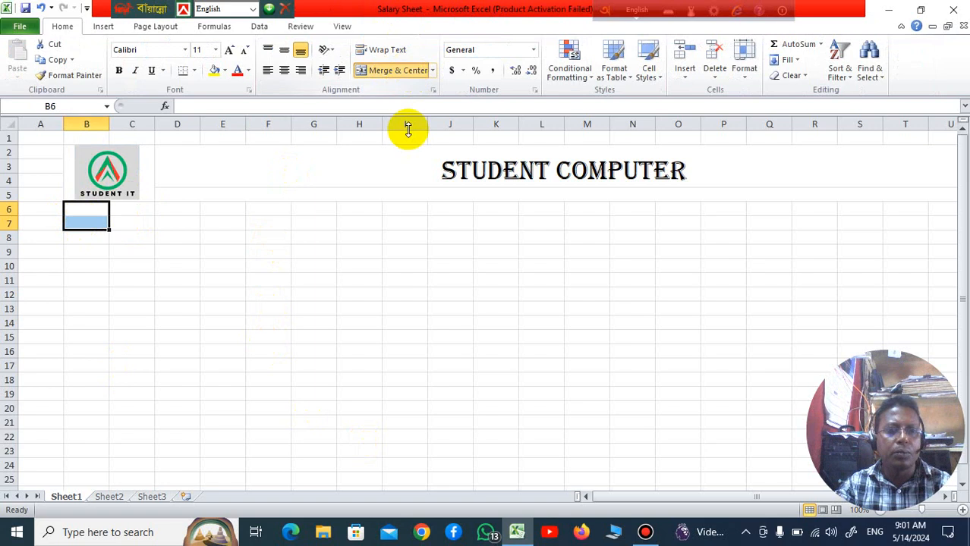
pyautogui.click(362, 251)
pyautogui.click(92, 218)
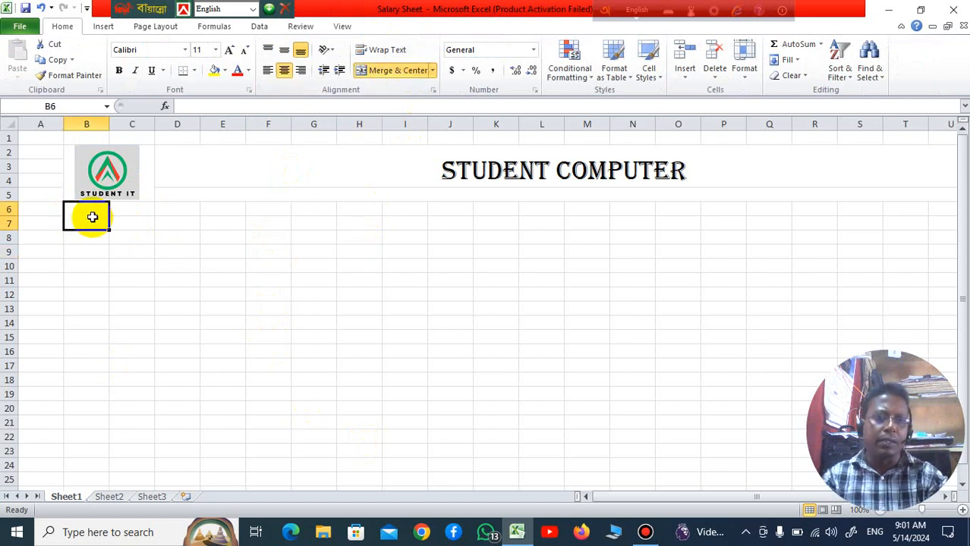
pyautogui.write('s')
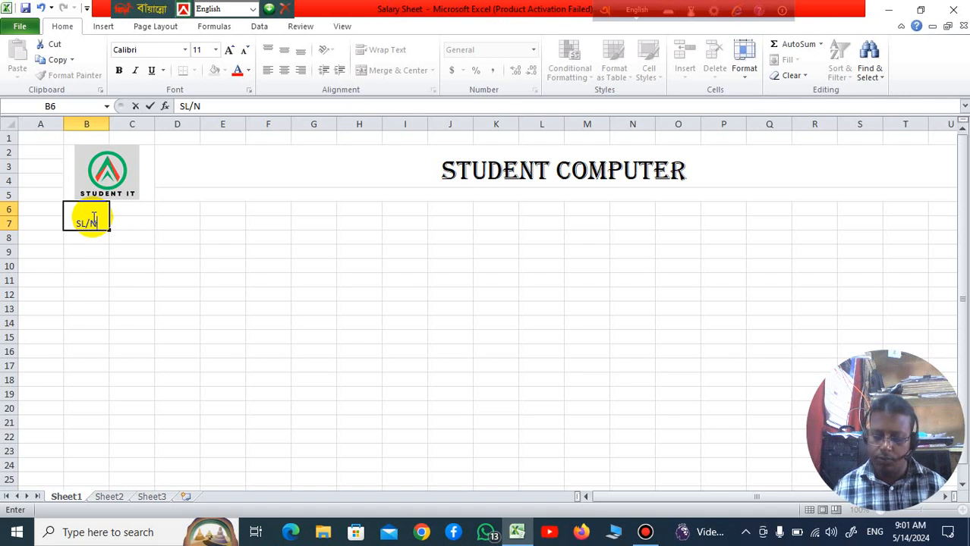
pyautogui.click(205, 267)
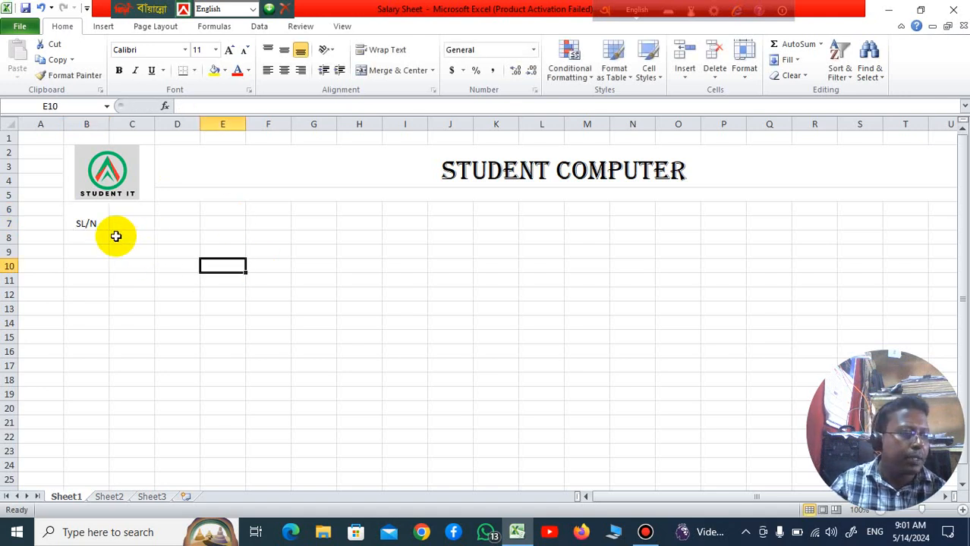
pyautogui.click(133, 220)
pyautogui.moveTo(136, 206); pyautogui.dragTo(189, 225)
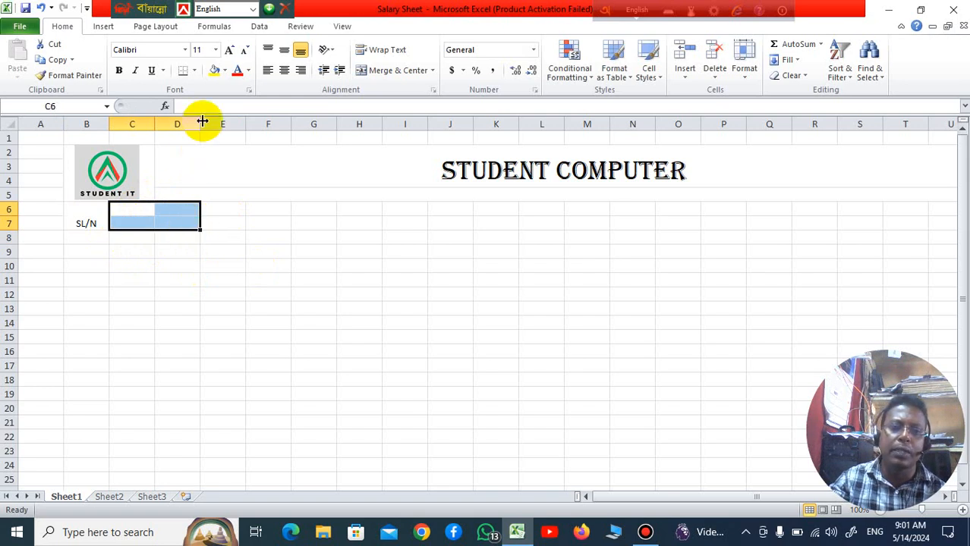
pyautogui.click(222, 378)
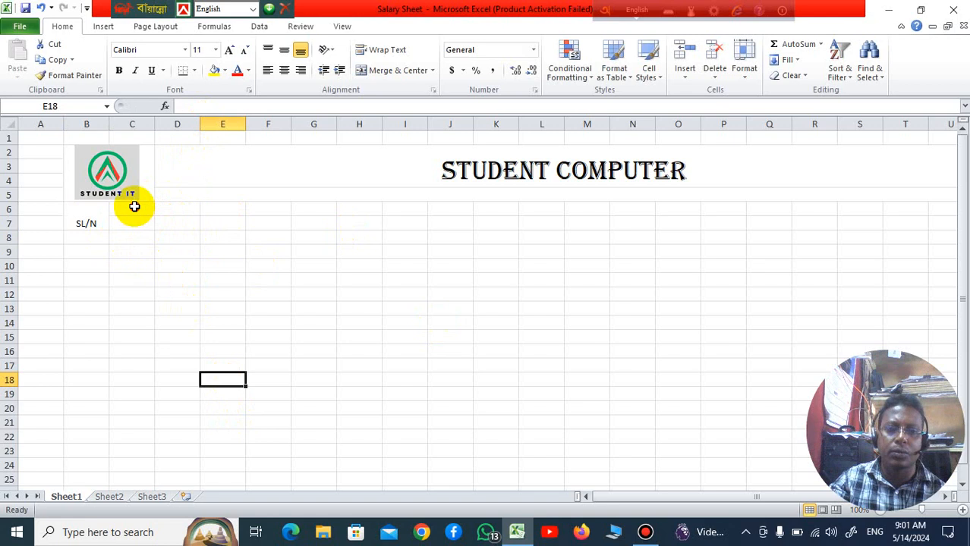
# Step: Merge and center C6:D7 and enter the column heading Name
pyautogui.moveTo(136, 206); pyautogui.dragTo(183, 226)
pyautogui.click(397, 70)
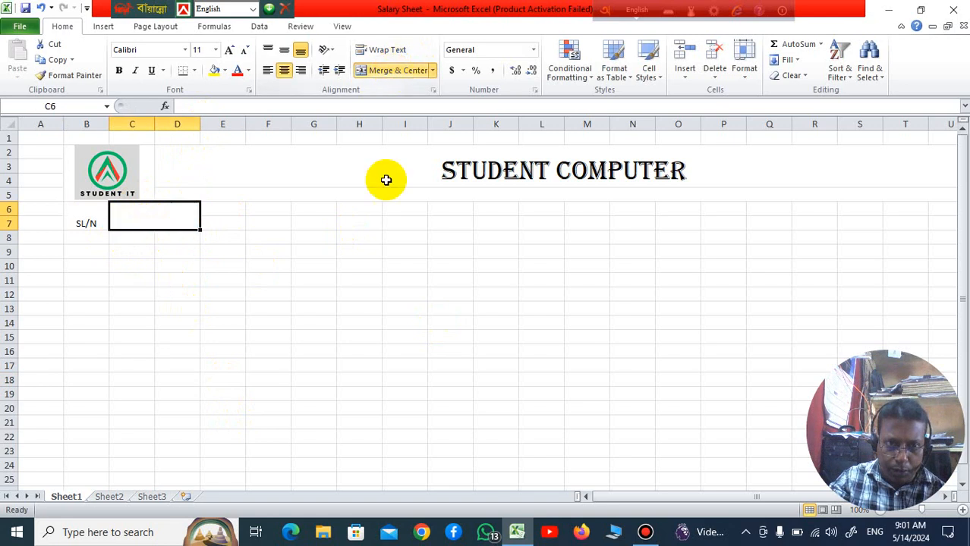
pyautogui.click(363, 264)
pyautogui.click(182, 222)
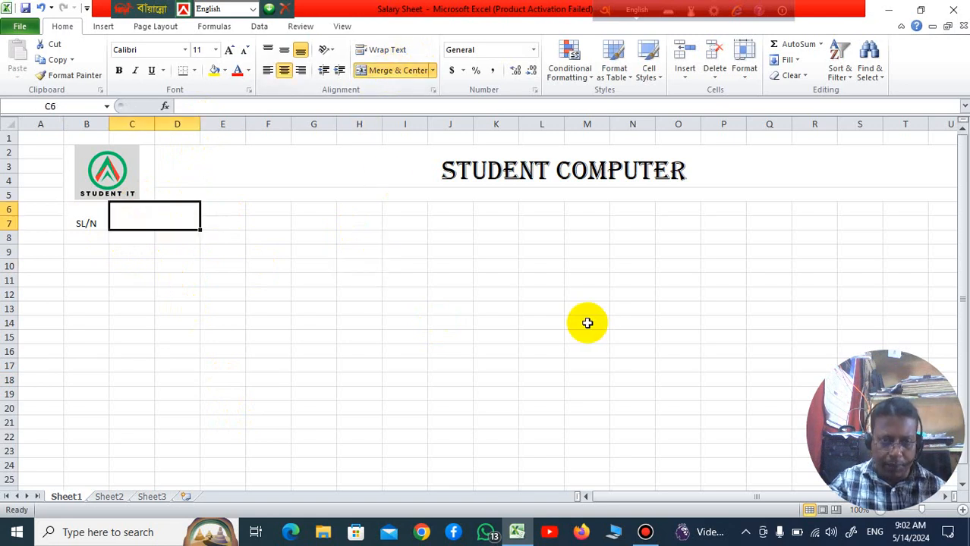
pyautogui.write('N')
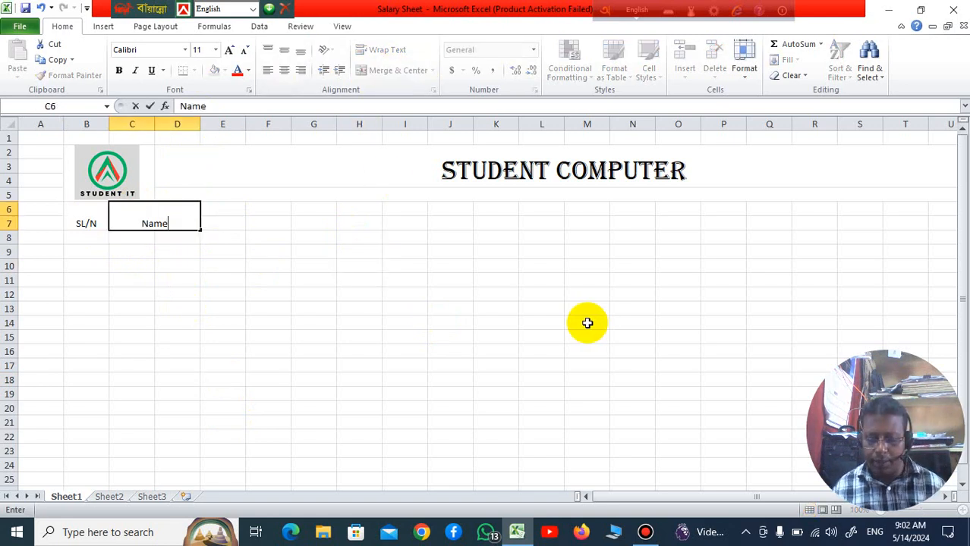
pyautogui.write('ame')
pyautogui.click(296, 336)
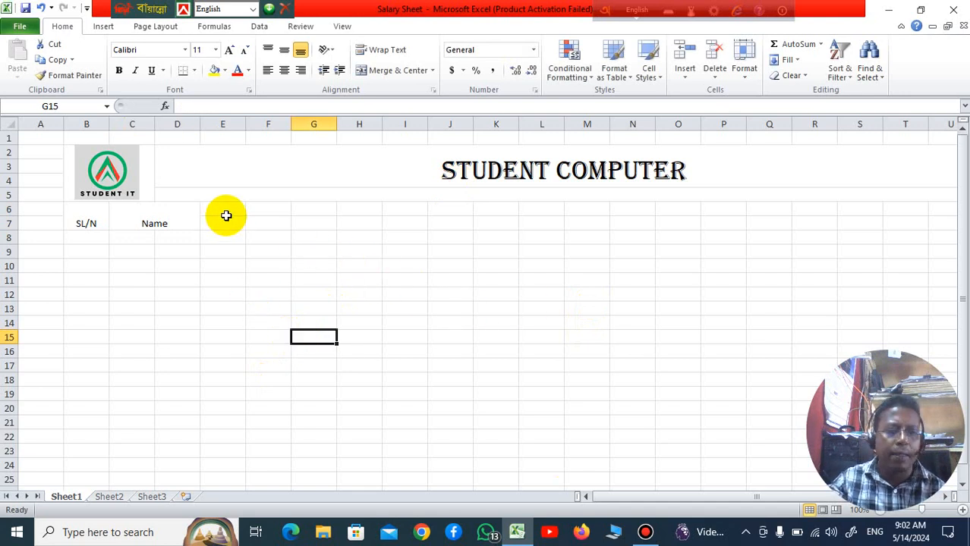
# Step: Merge and center E6:E7 and enter the column heading ID No
pyautogui.moveTo(226, 215); pyautogui.dragTo(226, 226)
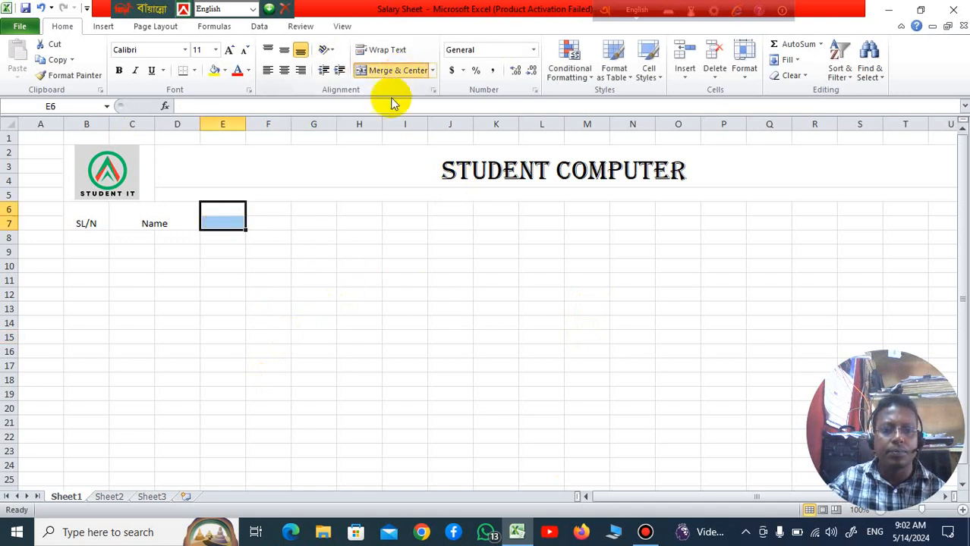
pyautogui.click(393, 70)
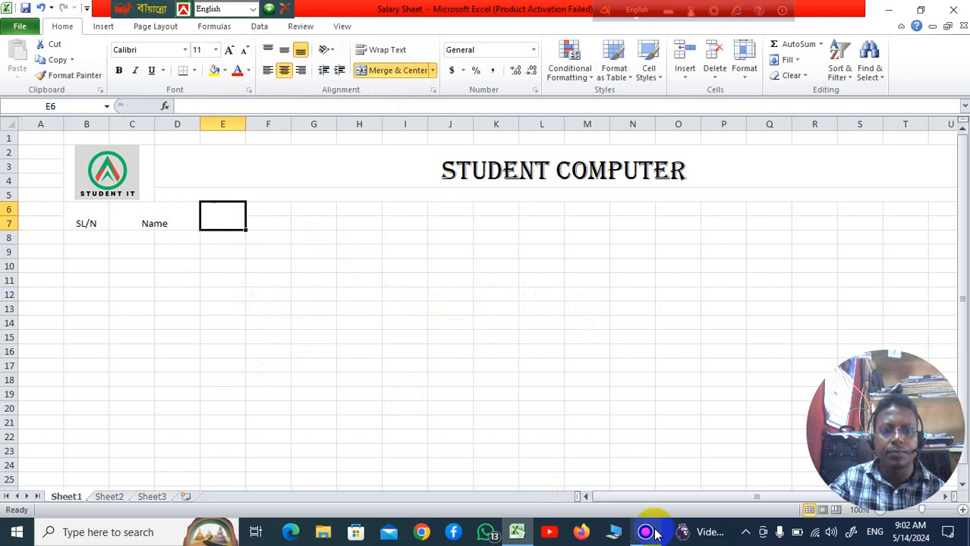
pyautogui.moveTo(653, 533)
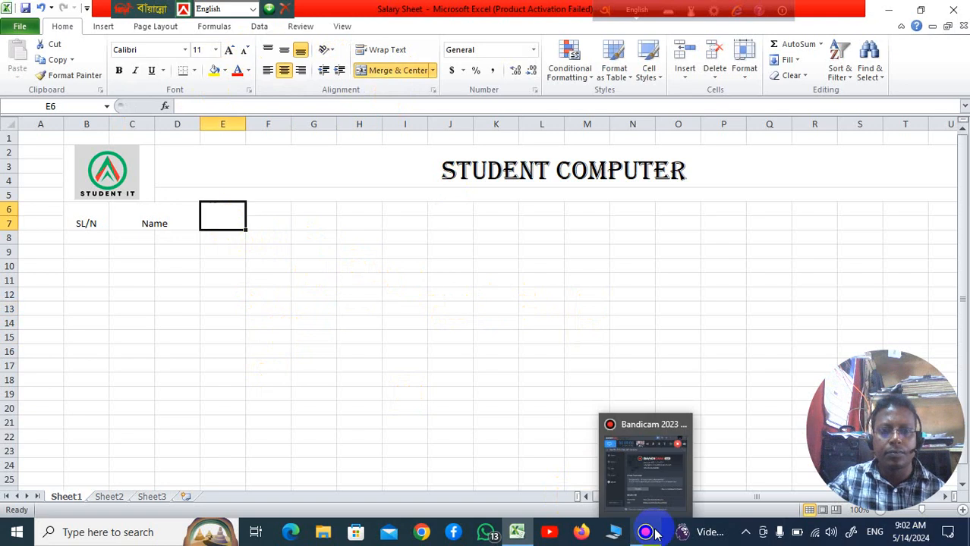
pyautogui.write('ID No')
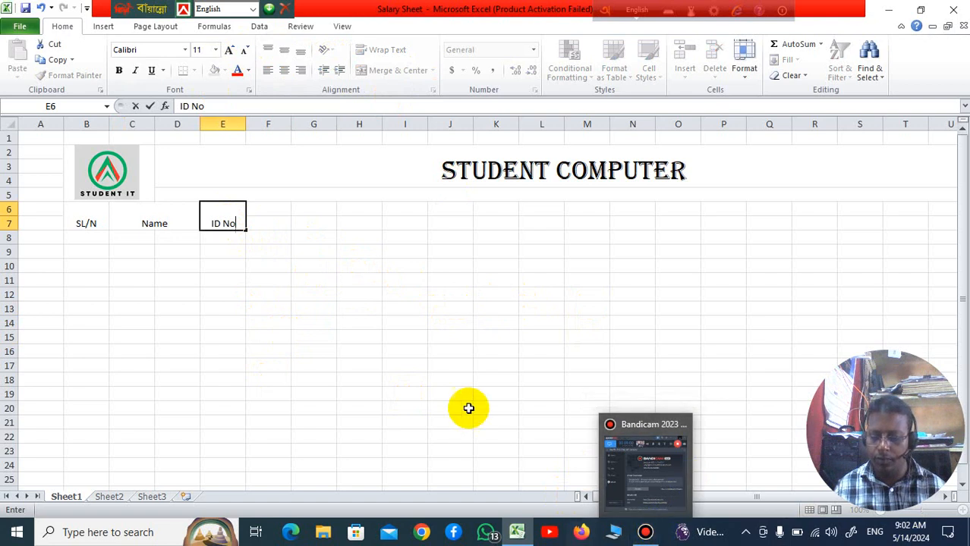
pyautogui.click(495, 380)
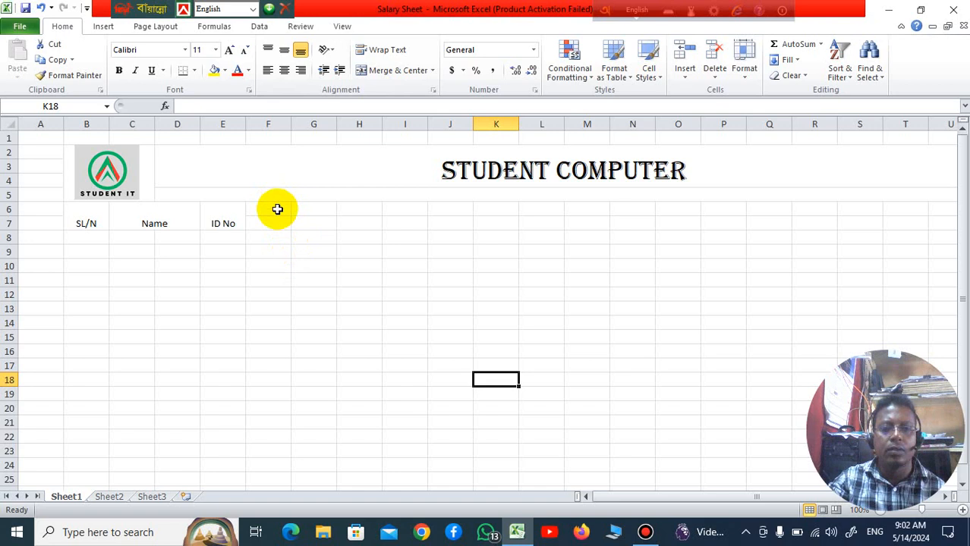
# Step: Merge and center F6:G7 and enter the column heading Desinition
pyautogui.moveTo(277, 209); pyautogui.dragTo(318, 223)
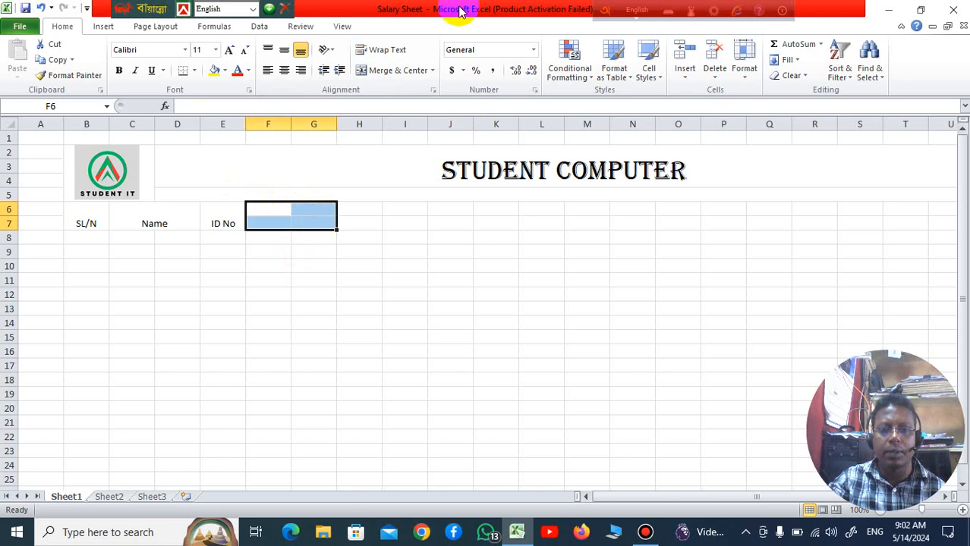
pyautogui.click(402, 74)
pyautogui.click(396, 336)
pyautogui.click(271, 211)
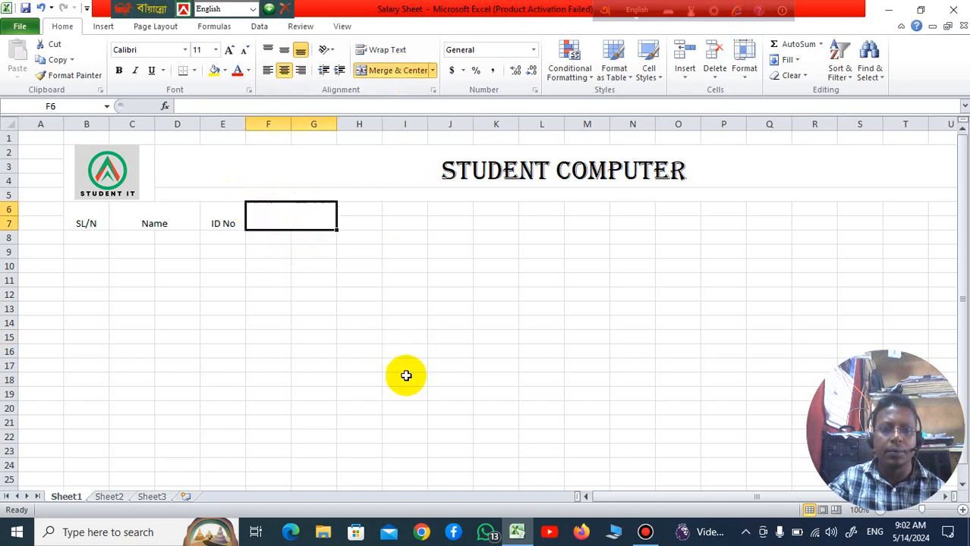
pyautogui.write('D')
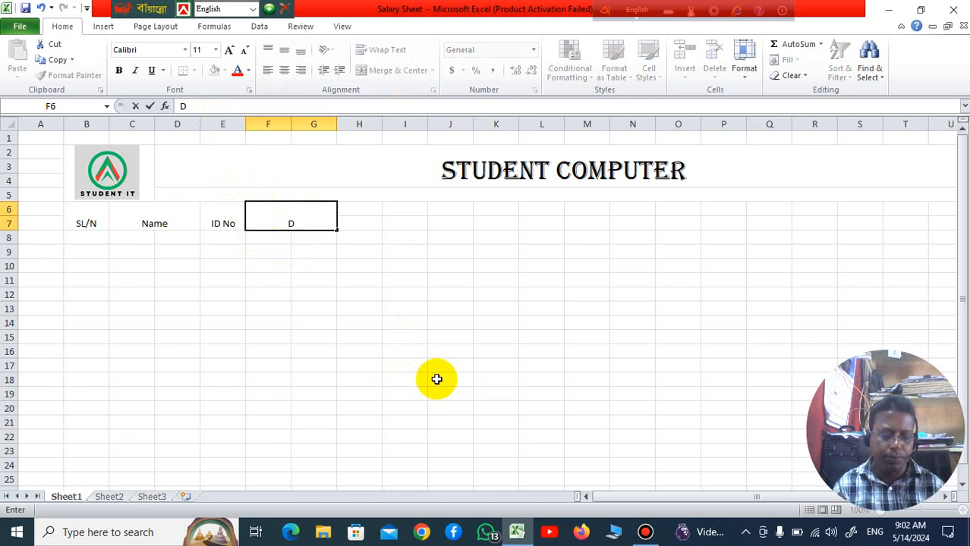
pyautogui.write('esi')
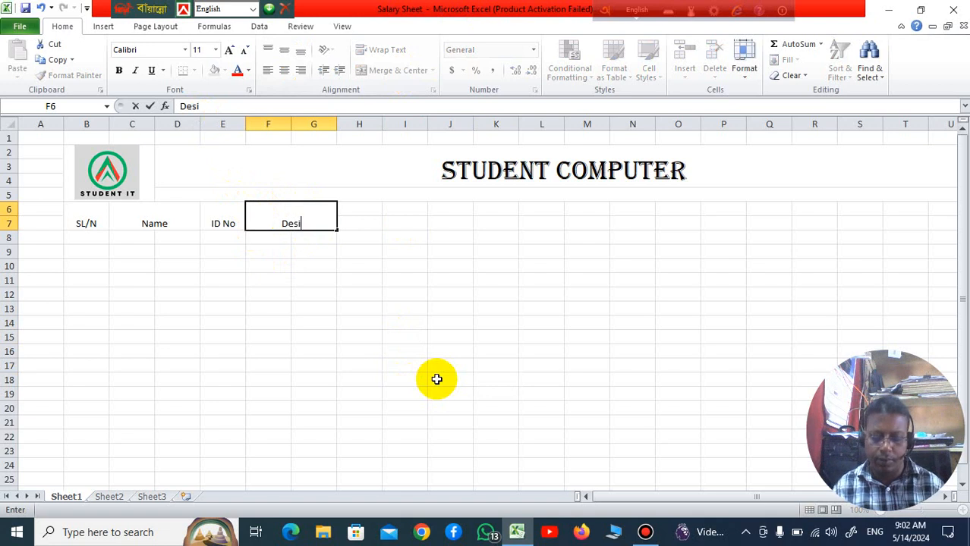
pyautogui.write('nit')
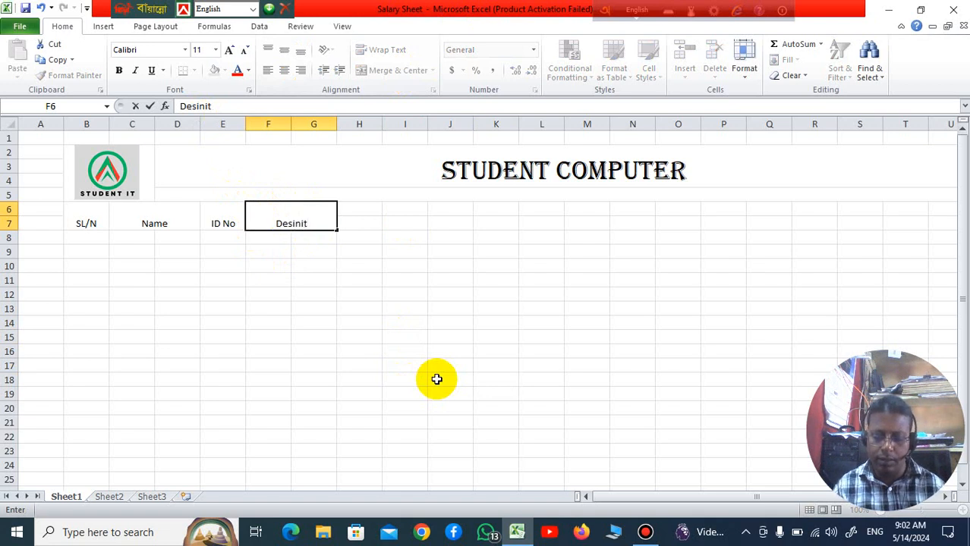
pyautogui.write('ion')
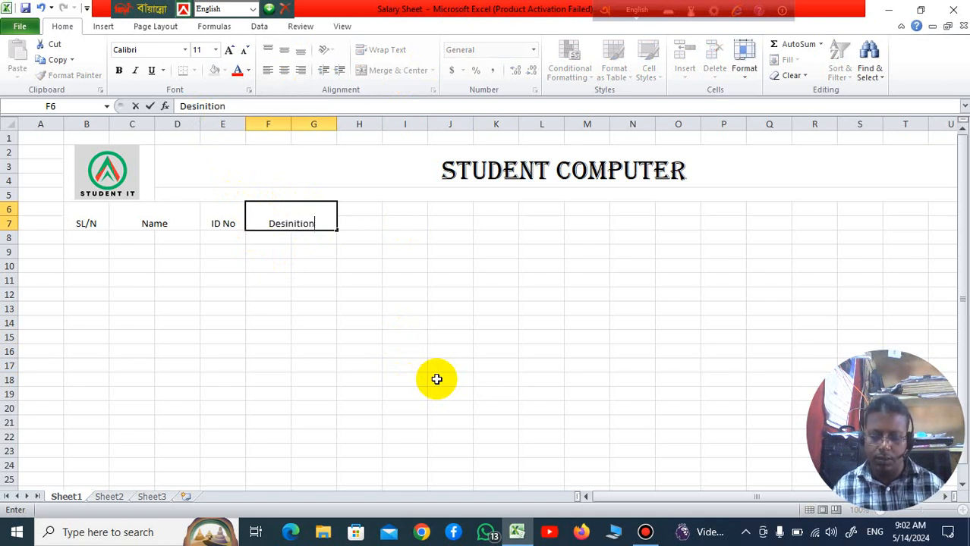
pyautogui.click(331, 319)
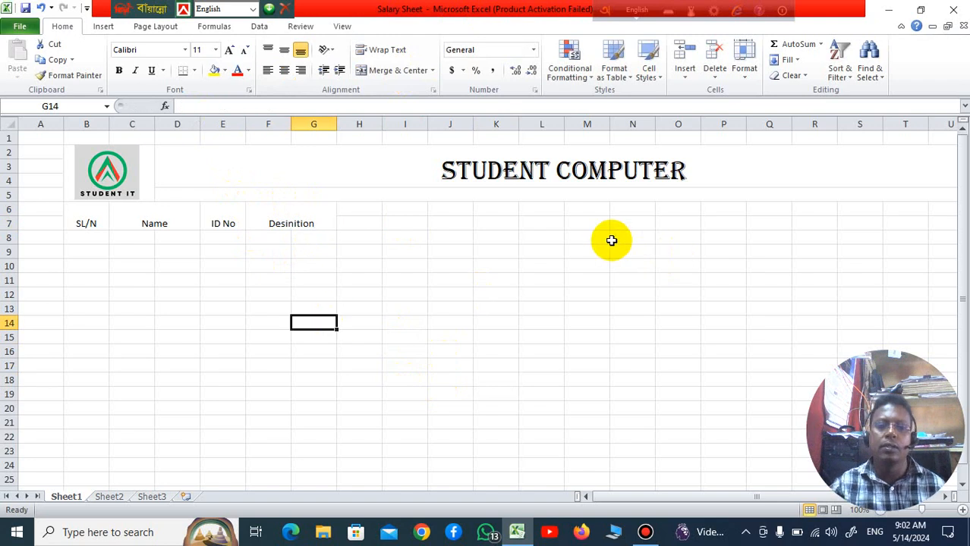
# Step: Apply all borders to the heading cells B6:G7 and middle-align their text vertically
pyautogui.moveTo(76, 214); pyautogui.dragTo(329, 213)
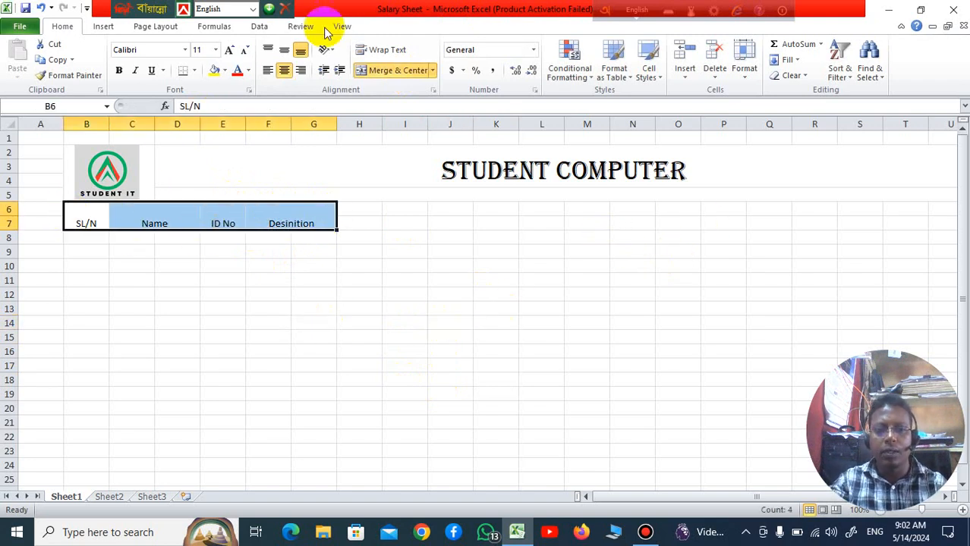
pyautogui.click(195, 71)
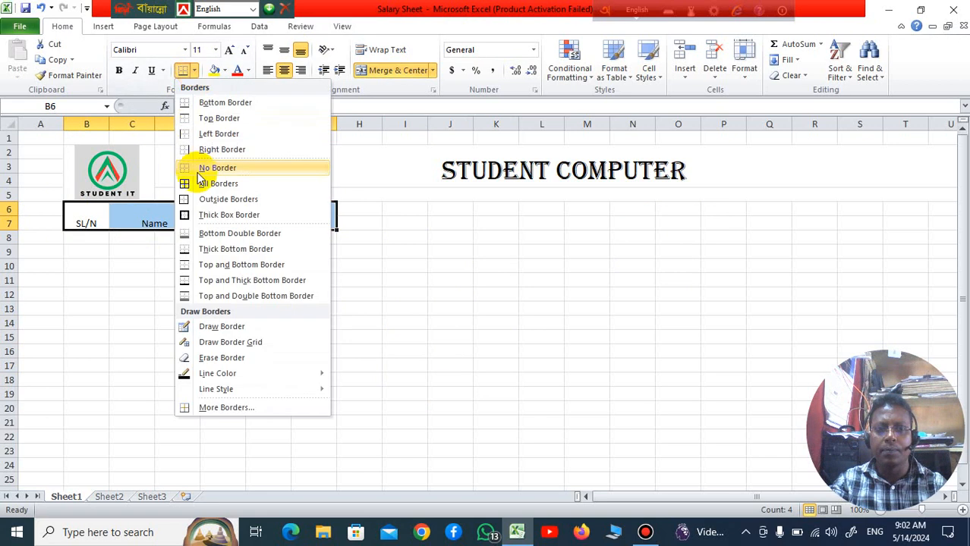
pyautogui.click(197, 184)
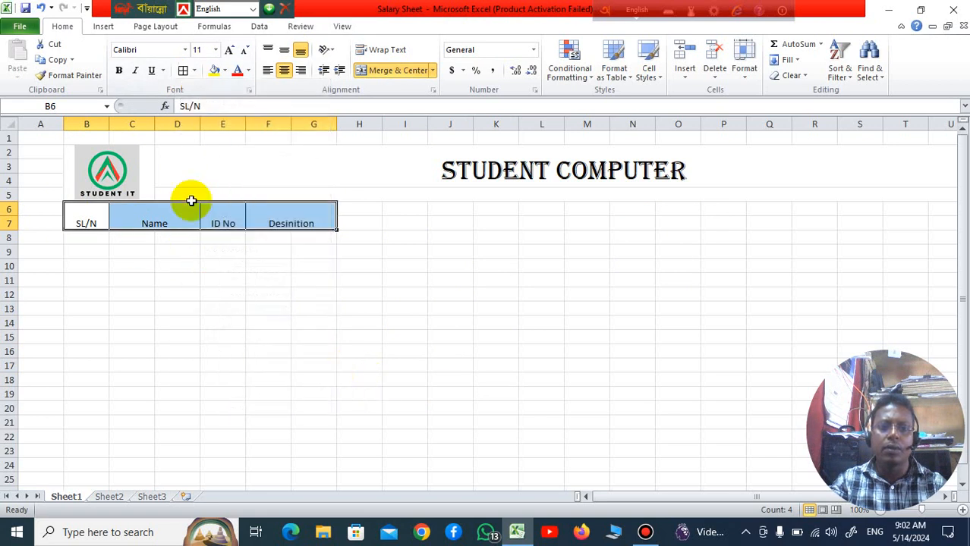
pyautogui.click(284, 53)
pyautogui.click(264, 286)
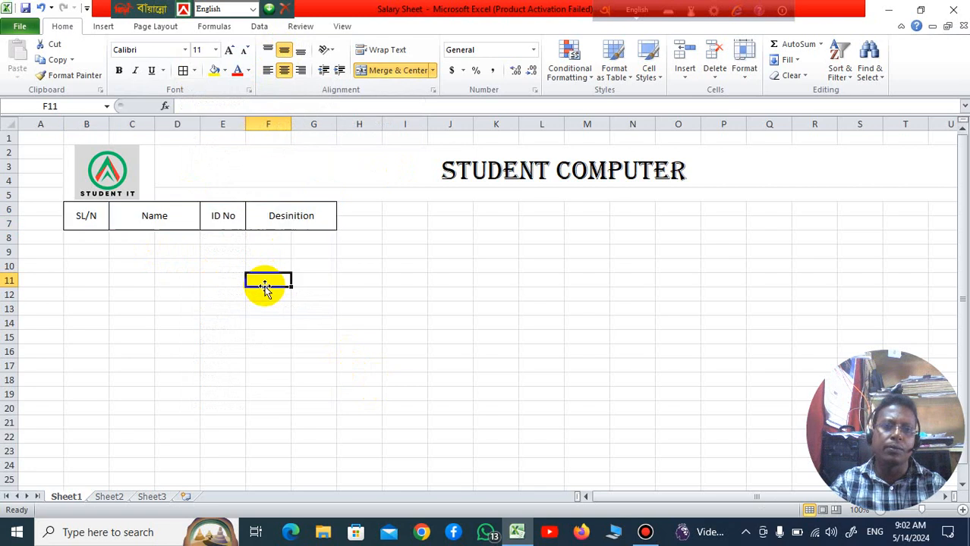
# Step: Apply all borders to the empty cells B8:G24 below the headings
pyautogui.click(84, 238)
pyautogui.moveTo(151, 251); pyautogui.dragTo(294, 463)
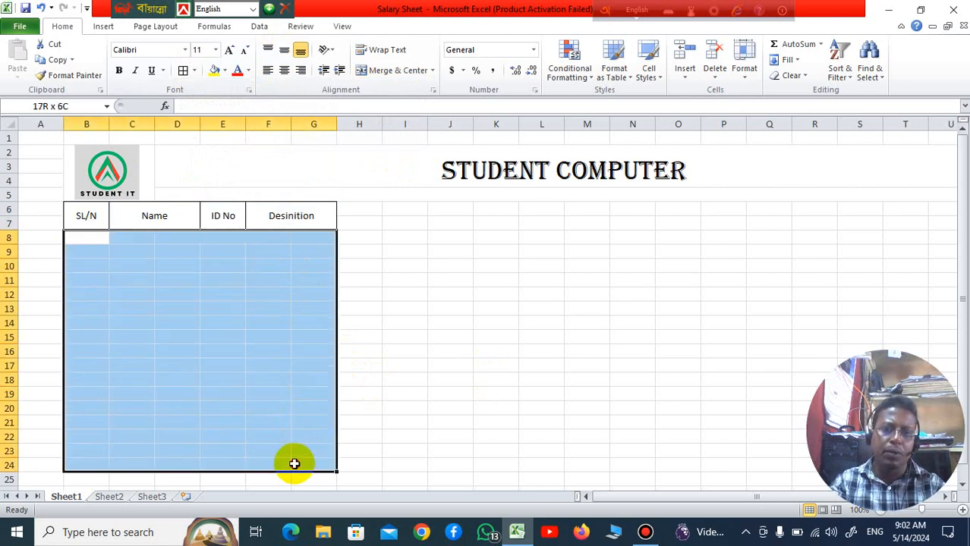
pyautogui.click(184, 71)
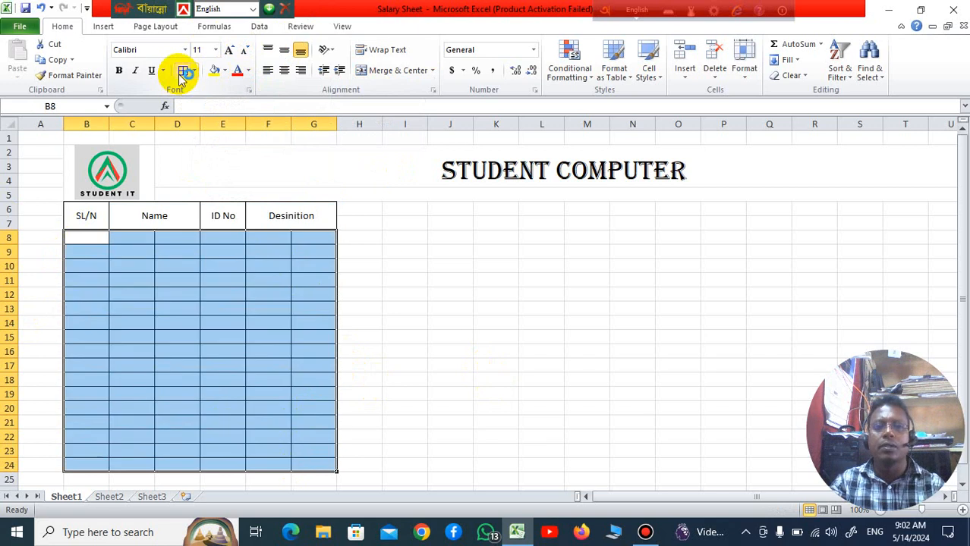
pyautogui.click(475, 294)
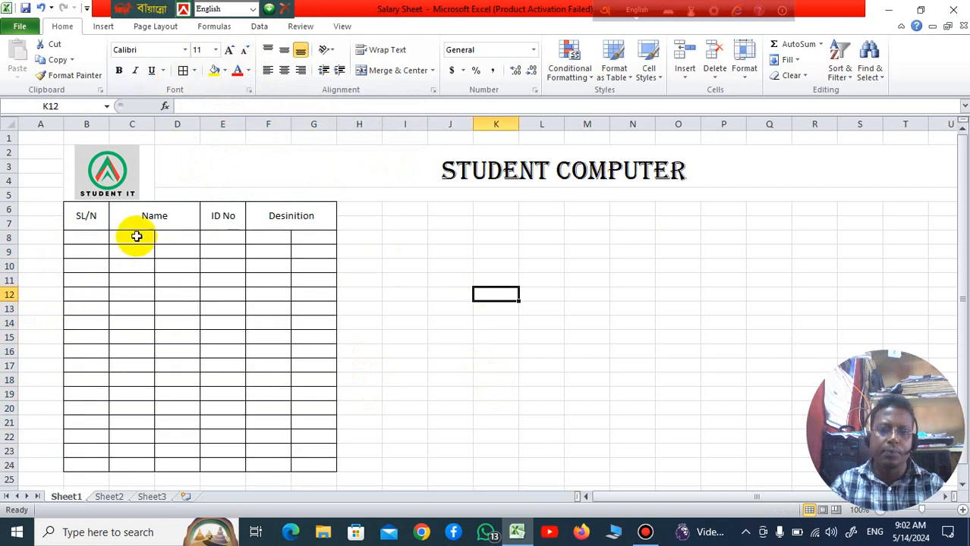
# Step: Merge the cells across in each row of C8:D24 under Name and F8:G24 under Desinition
pyautogui.moveTo(137, 237); pyautogui.dragTo(176, 462)
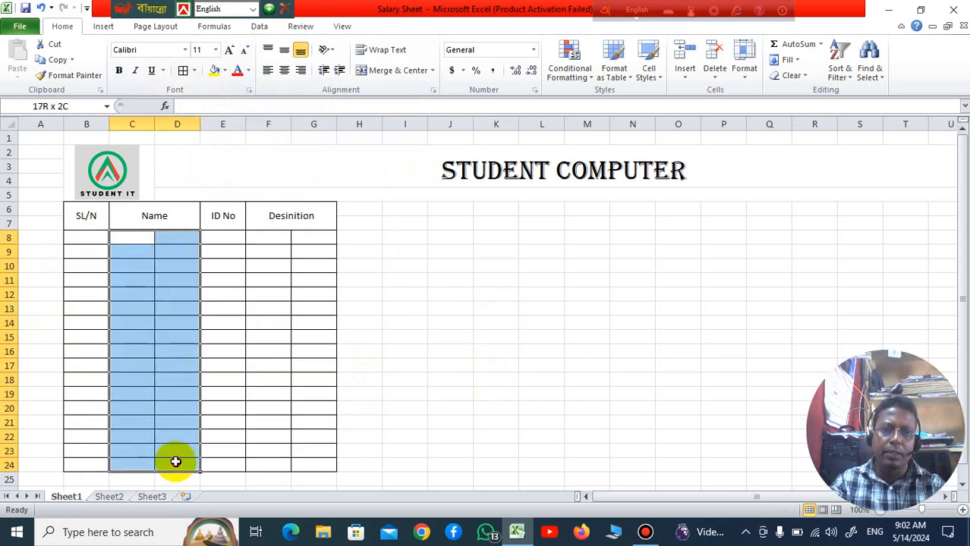
pyautogui.click(434, 70)
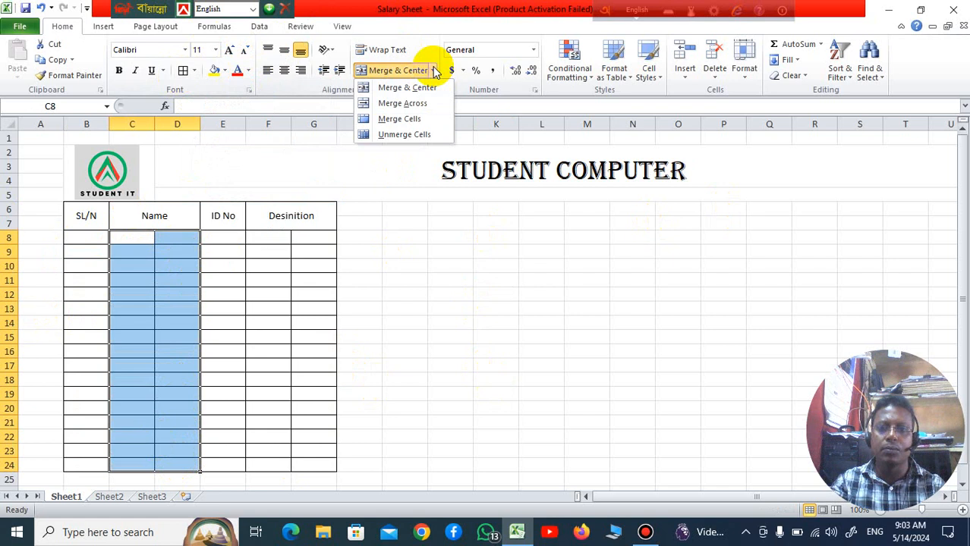
pyautogui.click(403, 102)
pyautogui.click(497, 267)
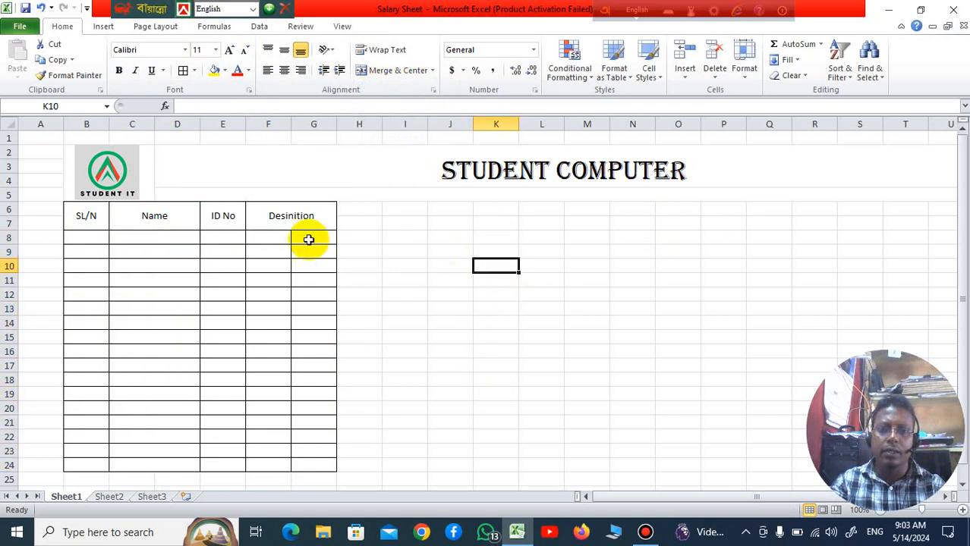
pyautogui.moveTo(282, 238); pyautogui.dragTo(318, 463)
pyautogui.click(434, 71)
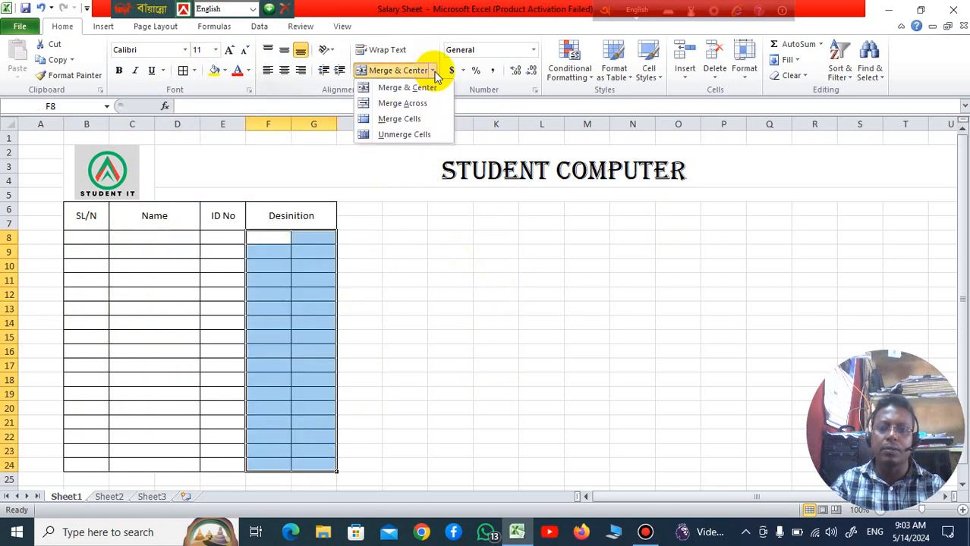
pyautogui.click(403, 103)
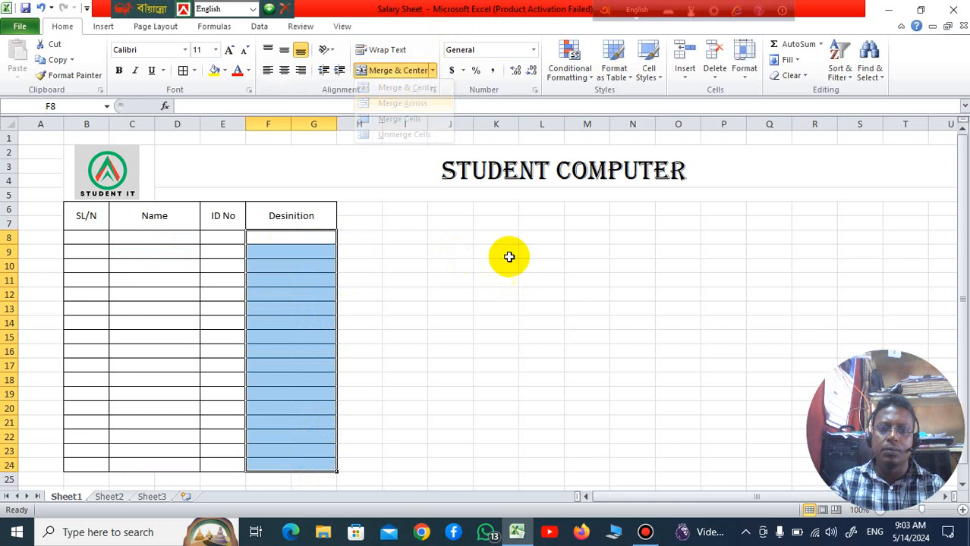
pyautogui.click(541, 308)
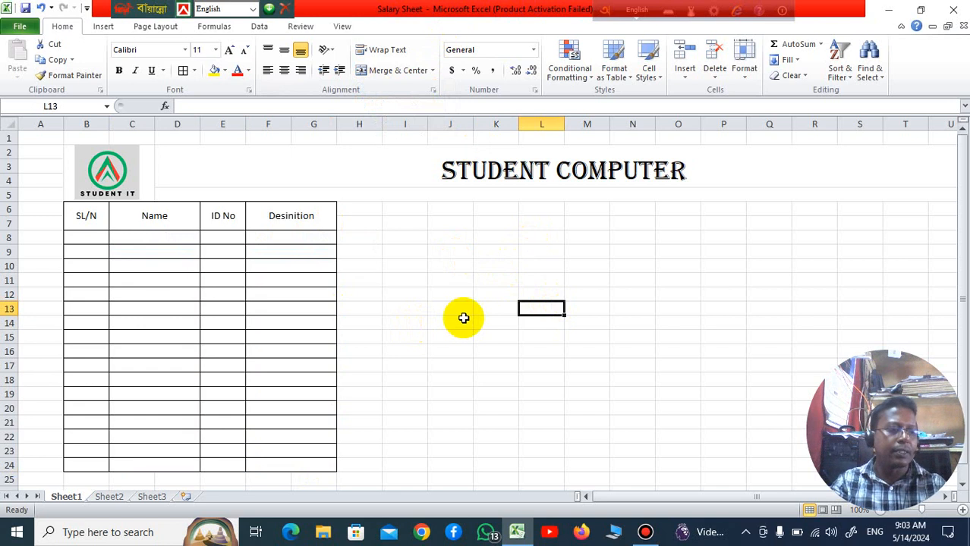
# Step: Enter Date in cell H6 and Days in cell H7 beside the Desinition heading
pyautogui.click(370, 210)
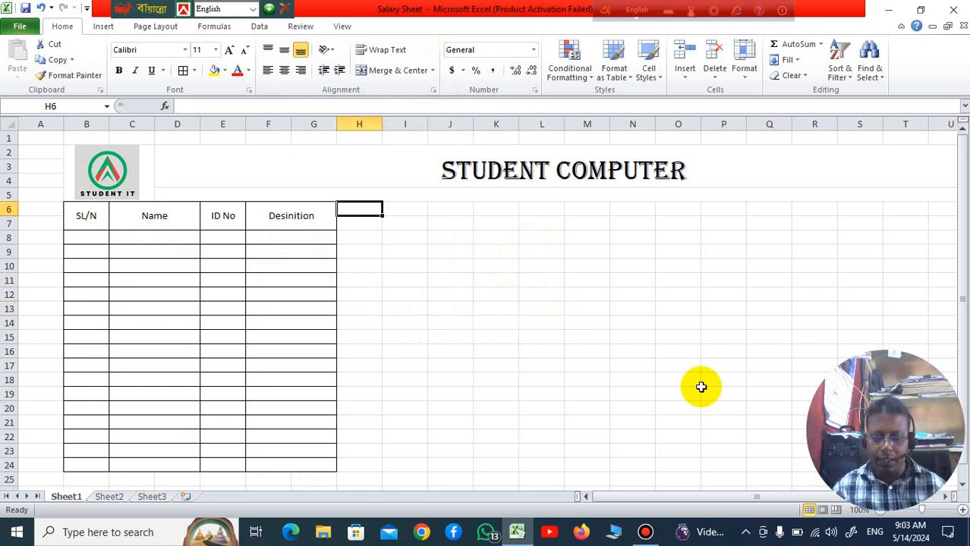
pyautogui.write('Date')
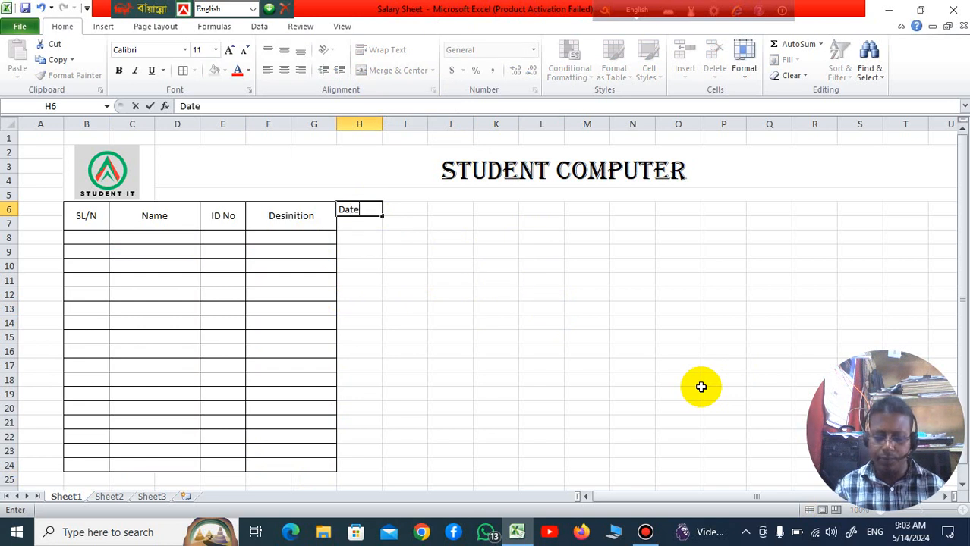
pyautogui.click(502, 367)
pyautogui.click(368, 226)
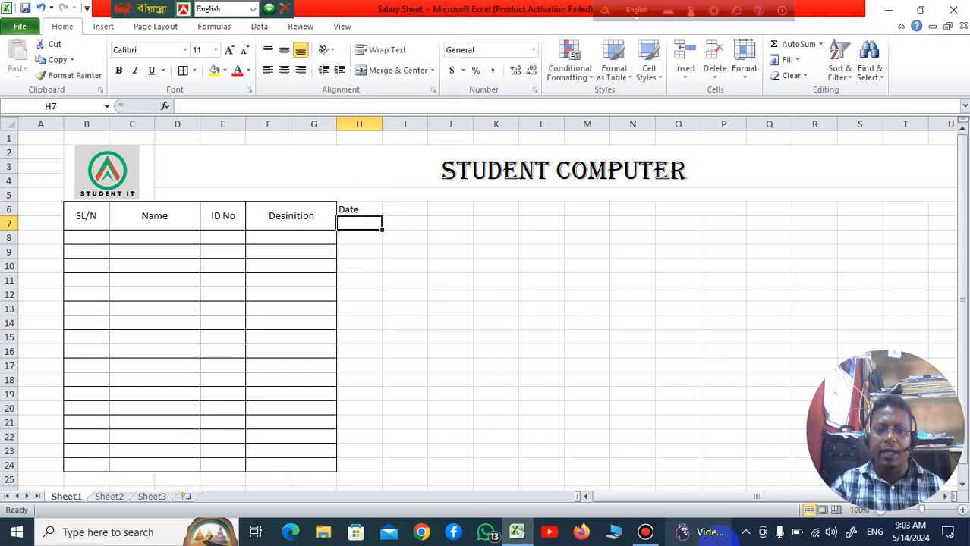
pyautogui.write('Da')
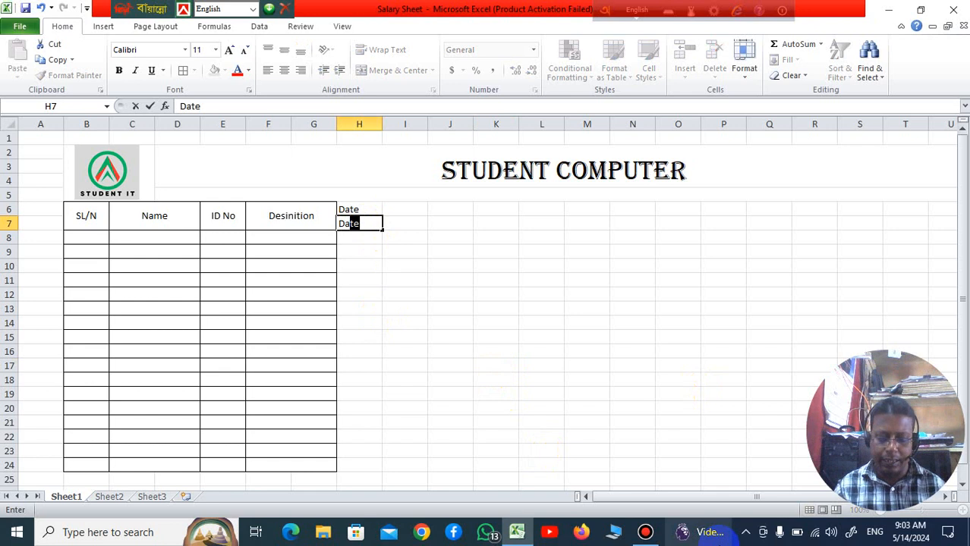
pyautogui.write('ys')
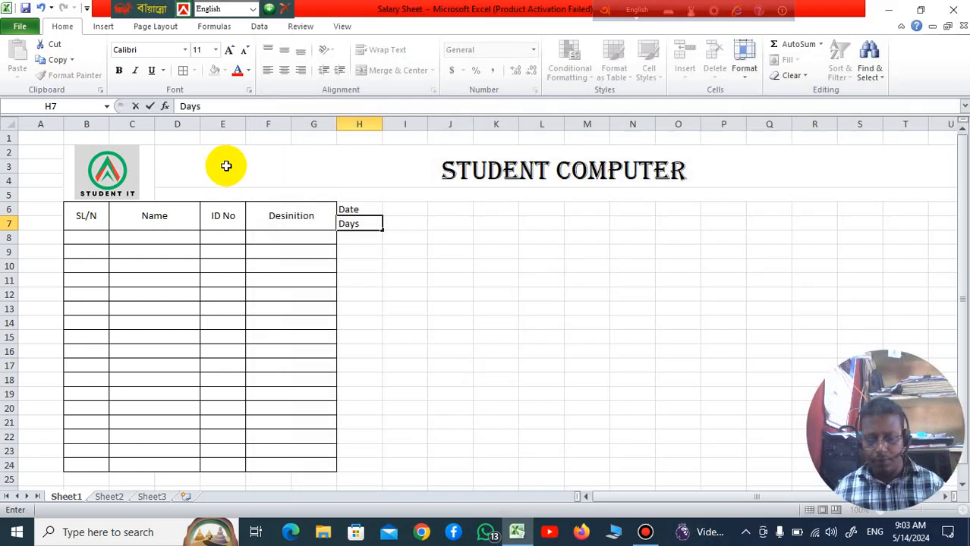
pyautogui.click(495, 293)
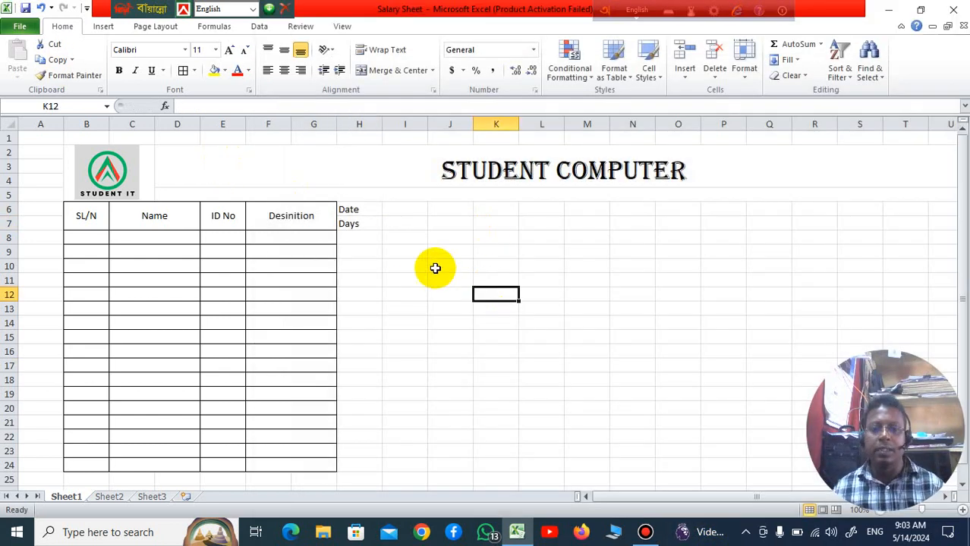
# Step: Rotate the Days text in H7 upward and autofit the width of column H
pyautogui.click(372, 209)
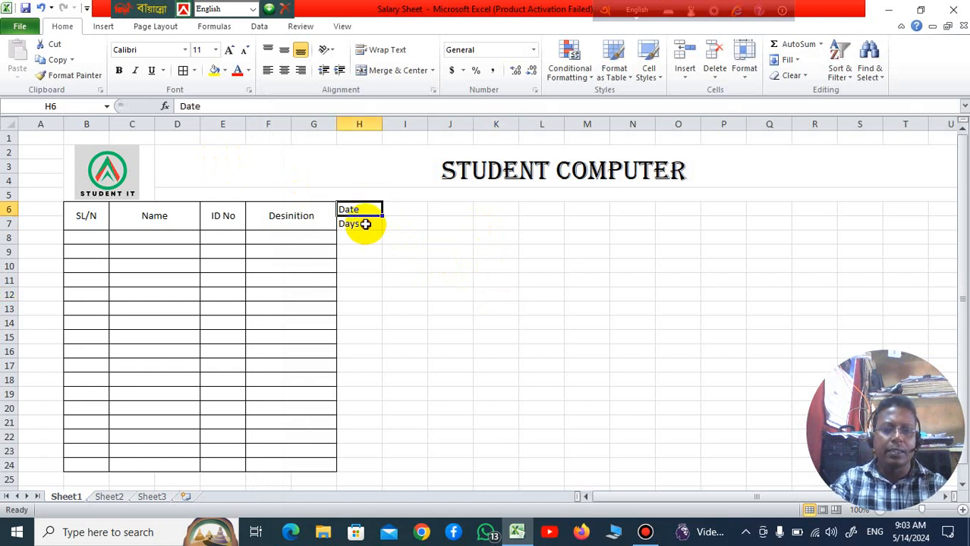
pyautogui.click(364, 223)
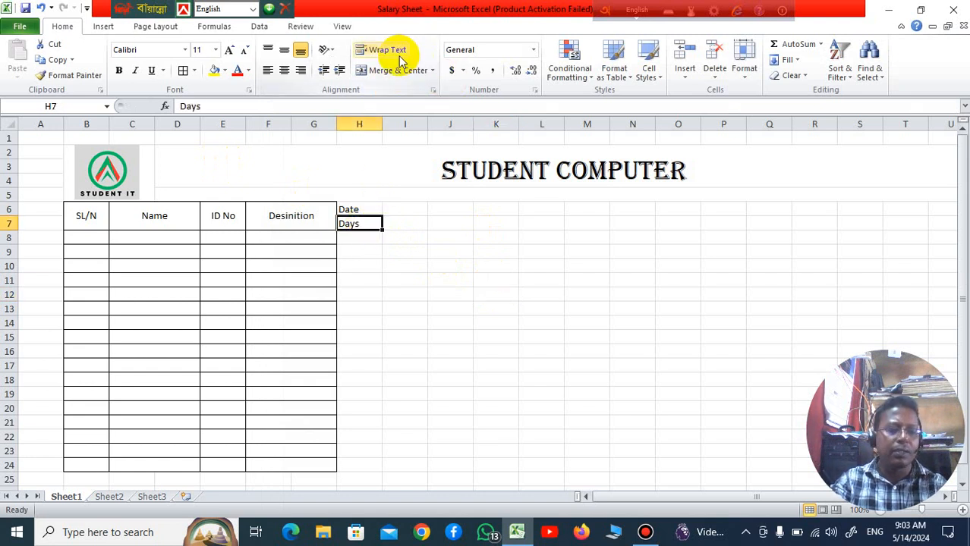
pyautogui.click(332, 50)
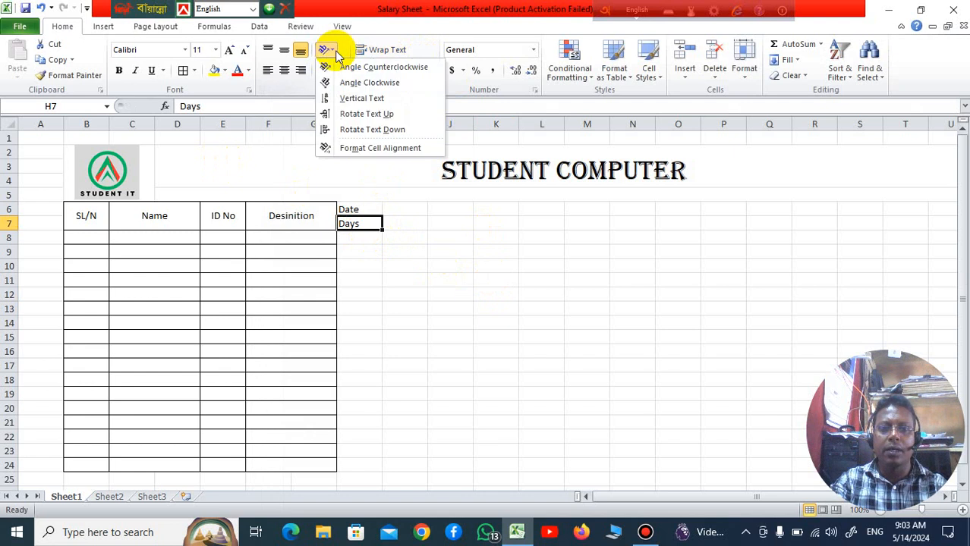
pyautogui.click(346, 114)
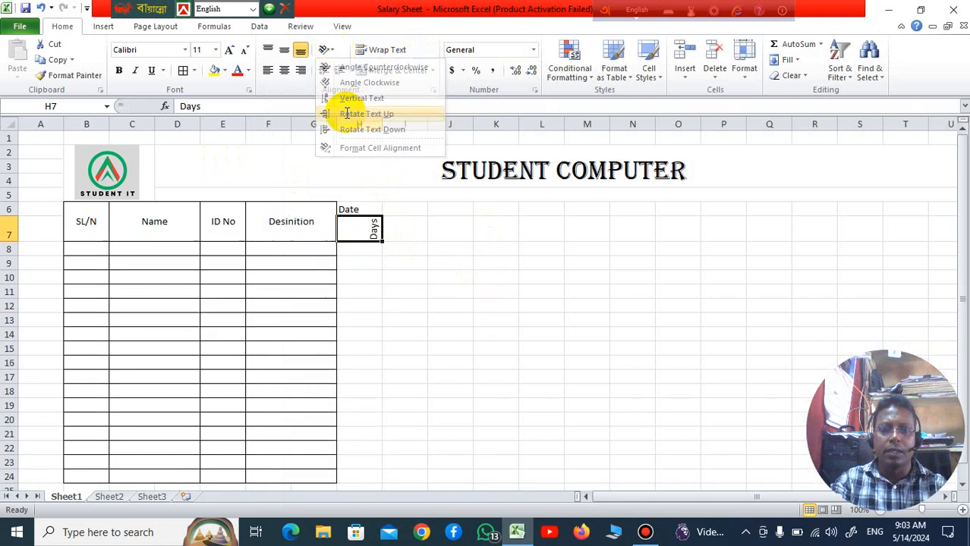
pyautogui.click(455, 319)
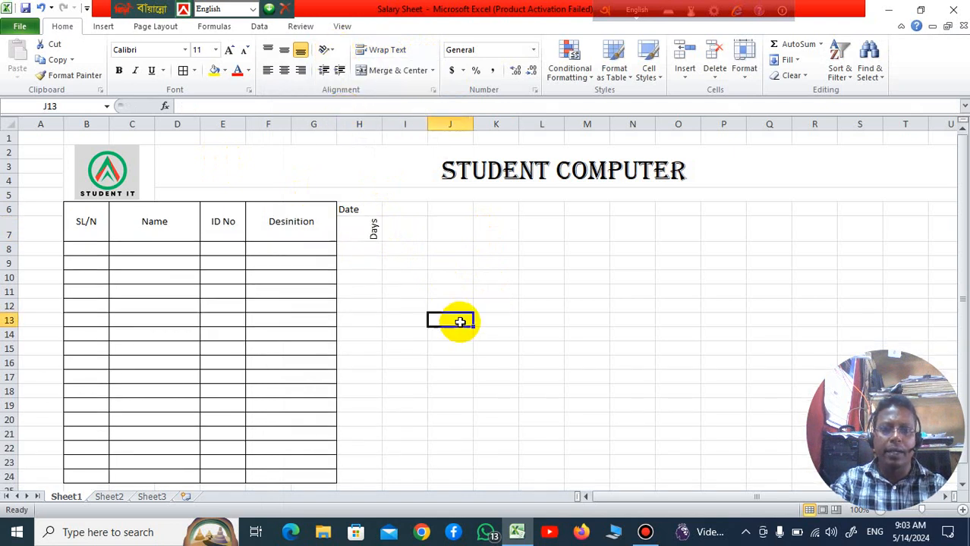
pyautogui.doubleClick(383, 122)
pyautogui.click(414, 305)
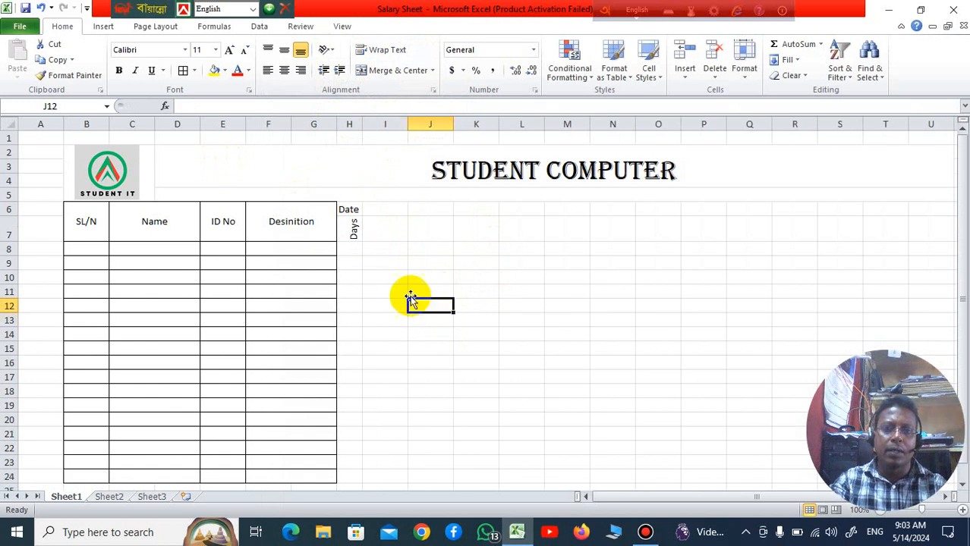
# Step: Apply all borders to the Date and Days heading rows across H6:T7
pyautogui.moveTo(346, 210); pyautogui.dragTo(888, 237)
pyautogui.click(183, 71)
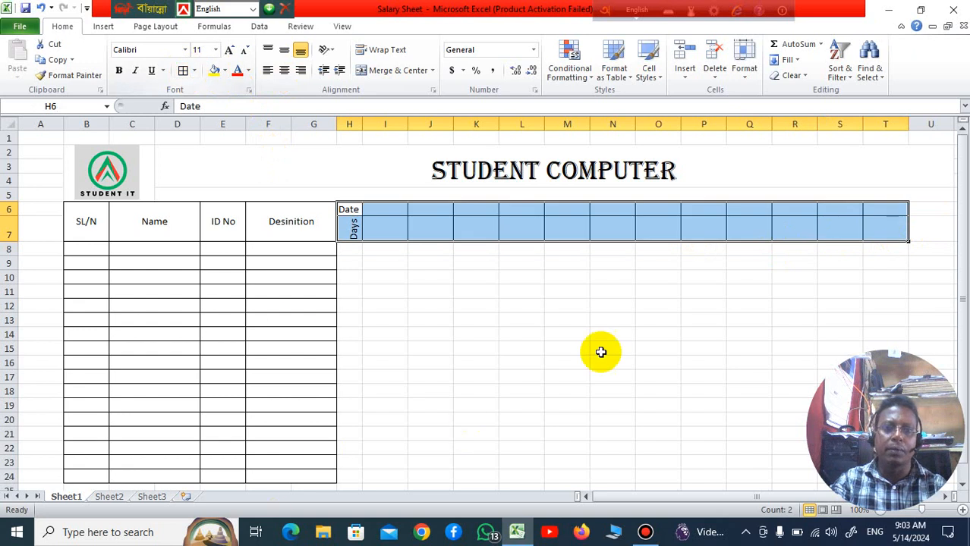
pyautogui.click(521, 348)
# Step: Apply all borders to the blank cells H8:T24 beneath the Date and Days heading rows
pyautogui.scroll(-2, 457, 212)
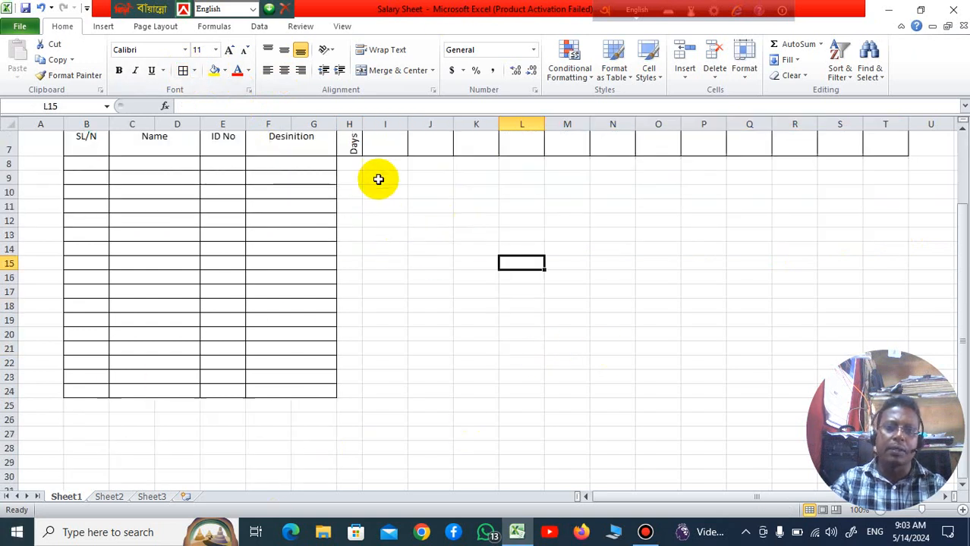
pyautogui.moveTo(355, 166); pyautogui.dragTo(878, 387)
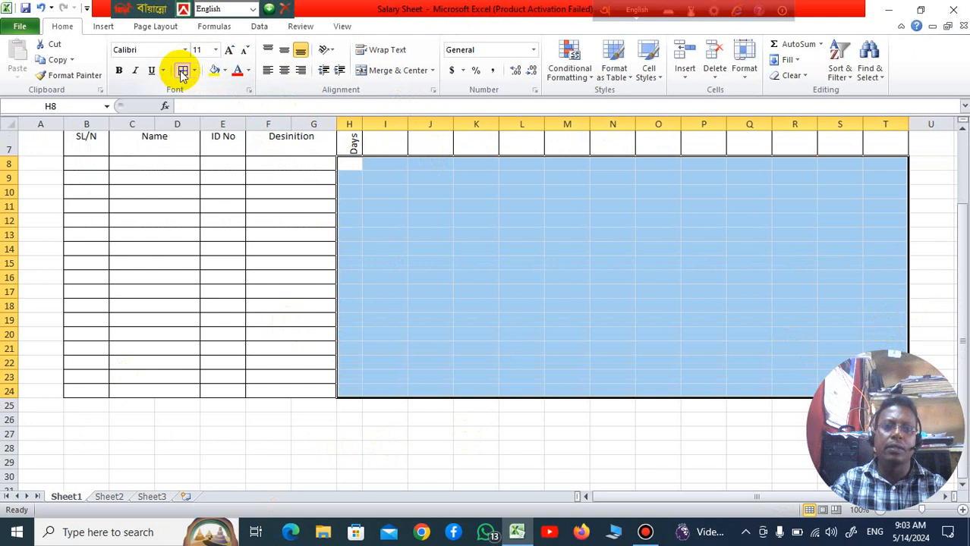
pyautogui.click(183, 70)
pyautogui.scroll(2, 604, 310)
pyautogui.scroll(-1, 485, 308)
pyautogui.click(478, 305)
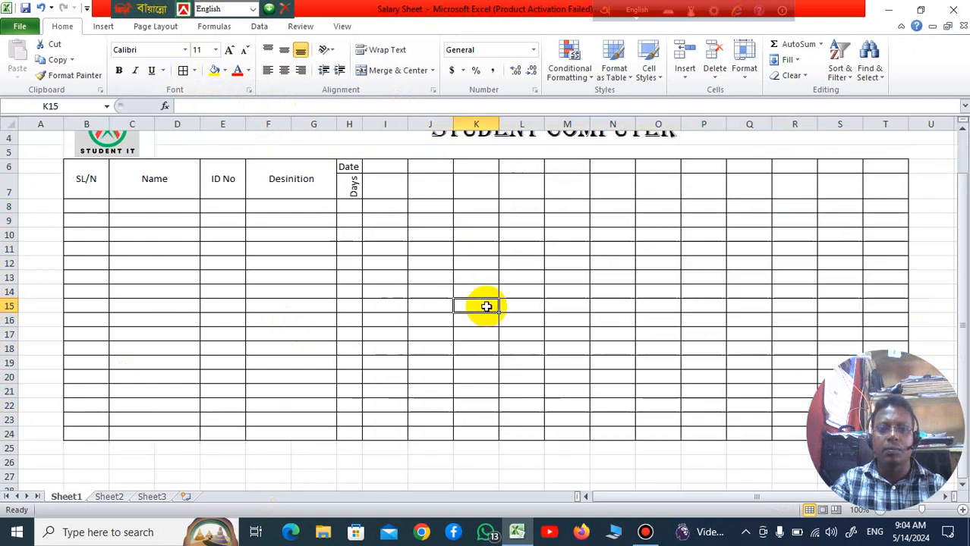
# Step: Merge and center H8:H24 under the Days heading and enter Jan-2024 in the merged cell
pyautogui.moveTo(346, 210); pyautogui.dragTo(346, 432)
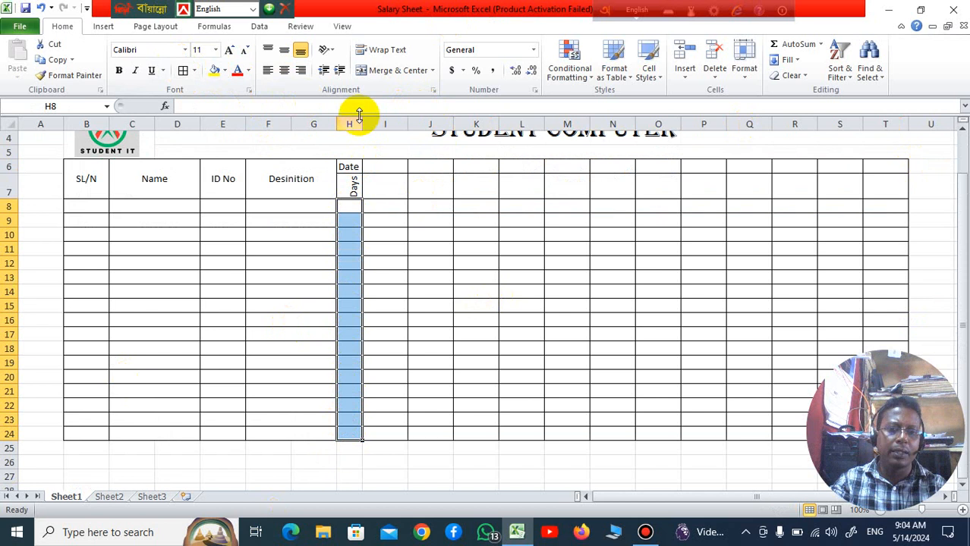
pyautogui.click(378, 70)
pyautogui.click(562, 334)
pyautogui.click(358, 258)
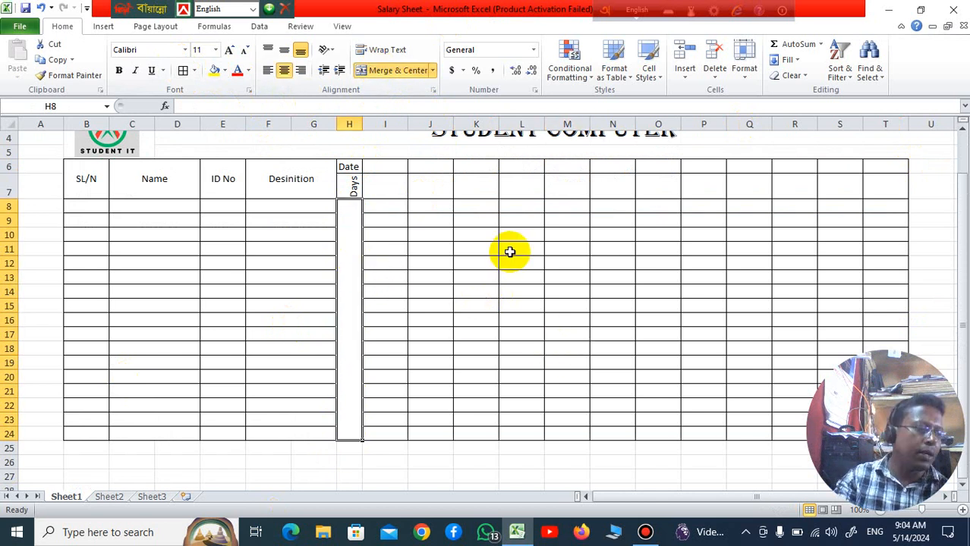
pyautogui.write('Jan-')
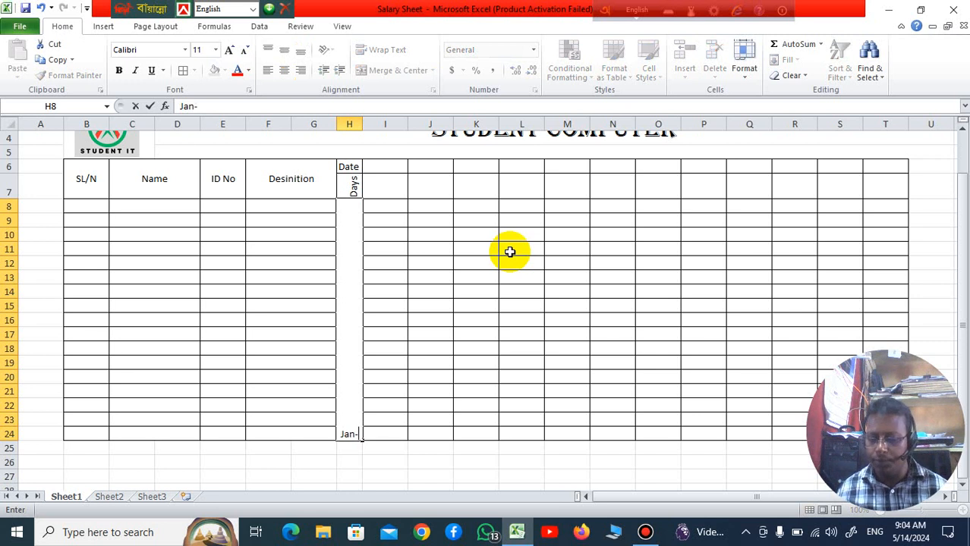
pyautogui.write('024')
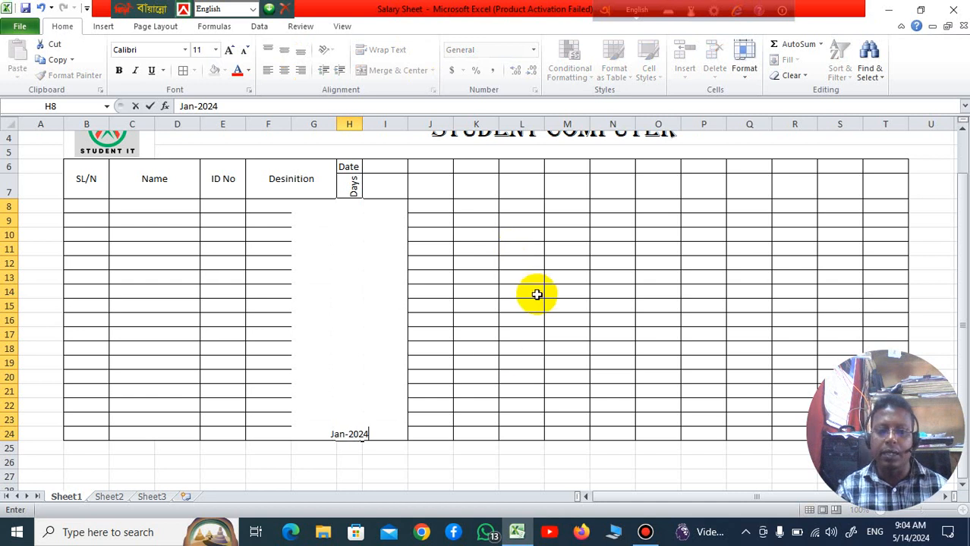
pyautogui.click(499, 353)
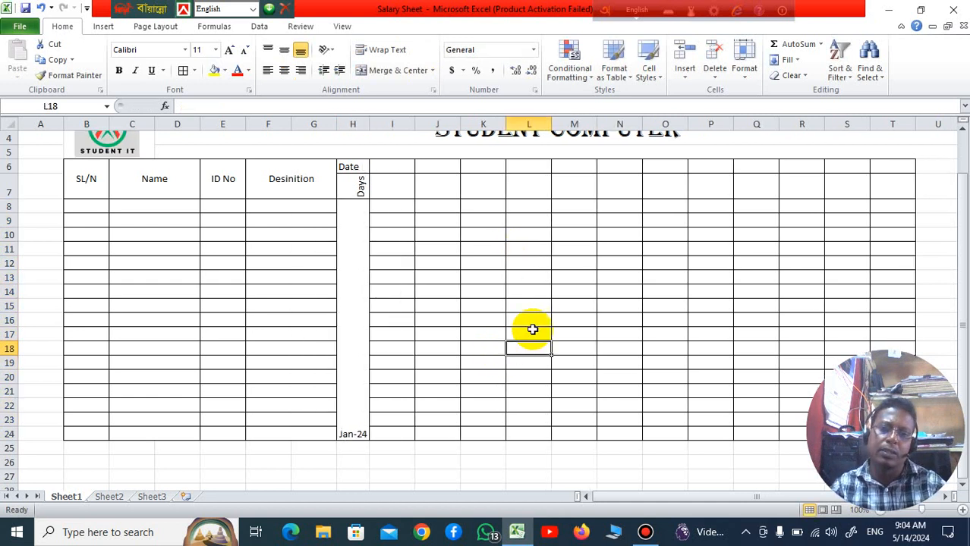
# Step: Stack the month text in merged cell H8 as vertical text, set its font size to 22, and middle-align it
pyautogui.click(360, 347)
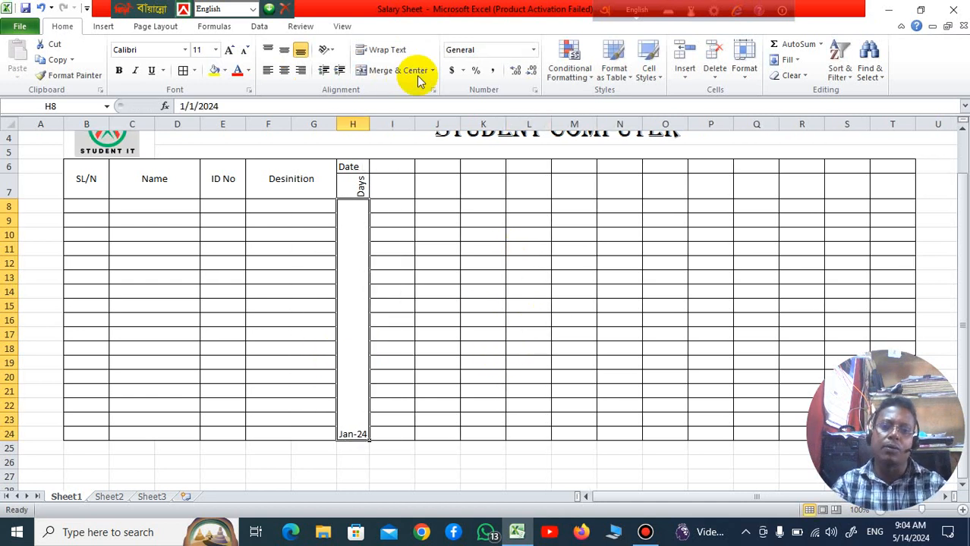
pyautogui.click(331, 53)
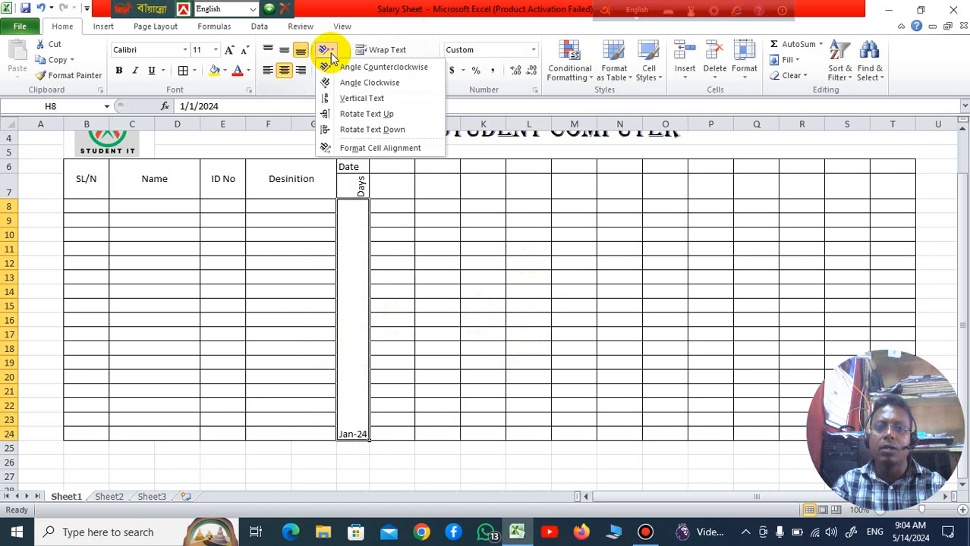
pyautogui.click(343, 116)
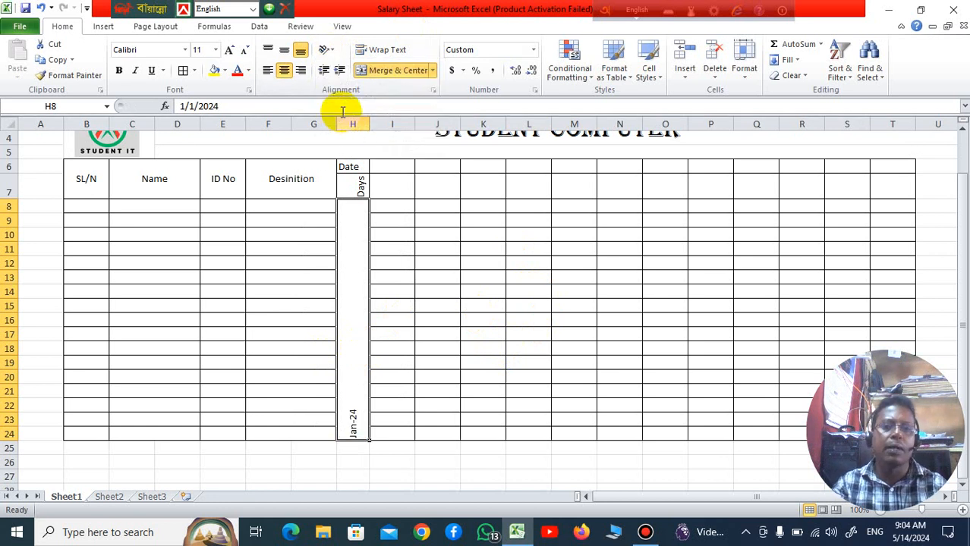
pyautogui.click(331, 55)
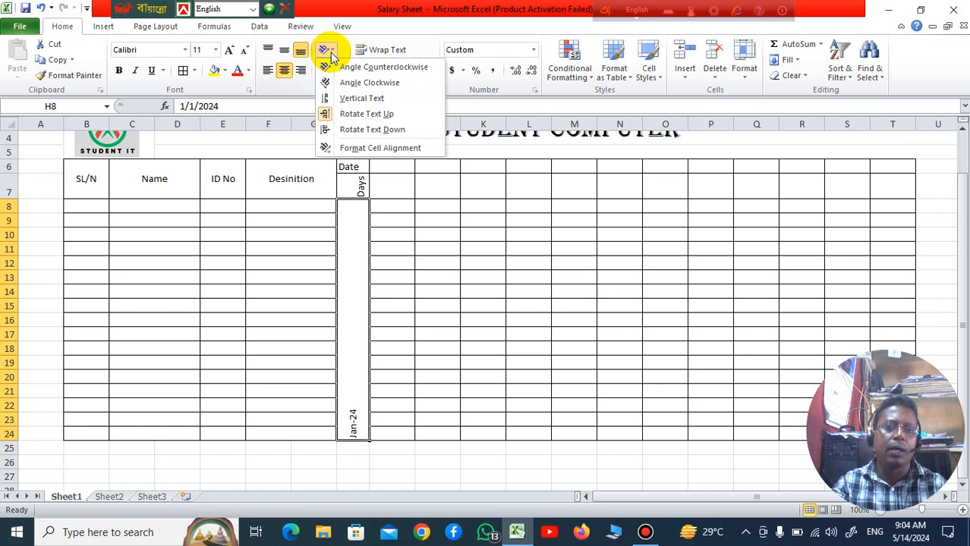
pyautogui.click(359, 101)
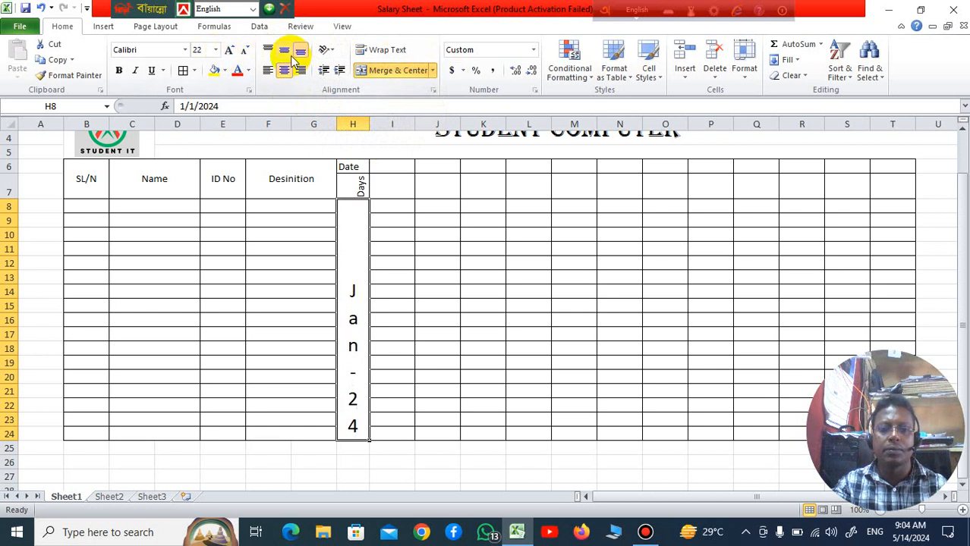
pyautogui.click(453, 161)
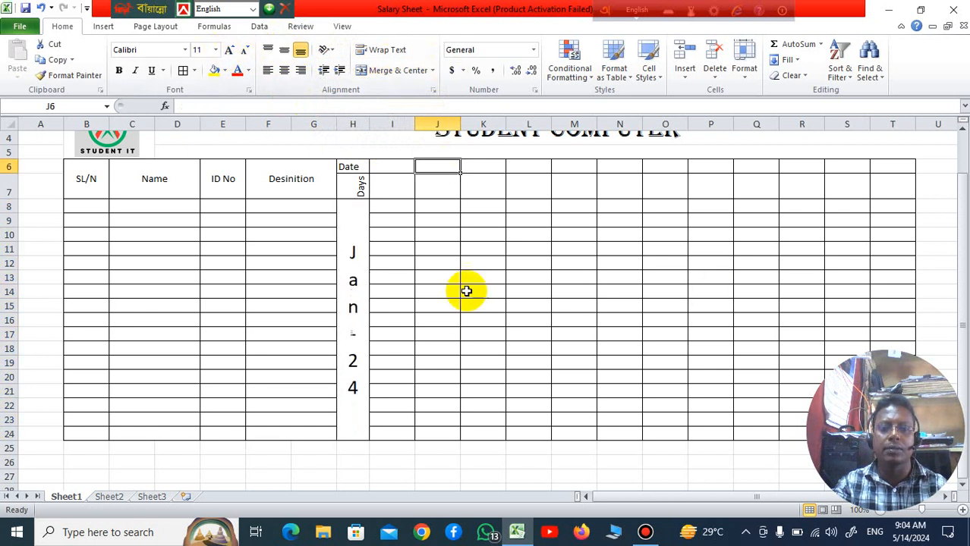
# Step: Widen column H very slightly around the stacked month text
pyautogui.click(354, 288)
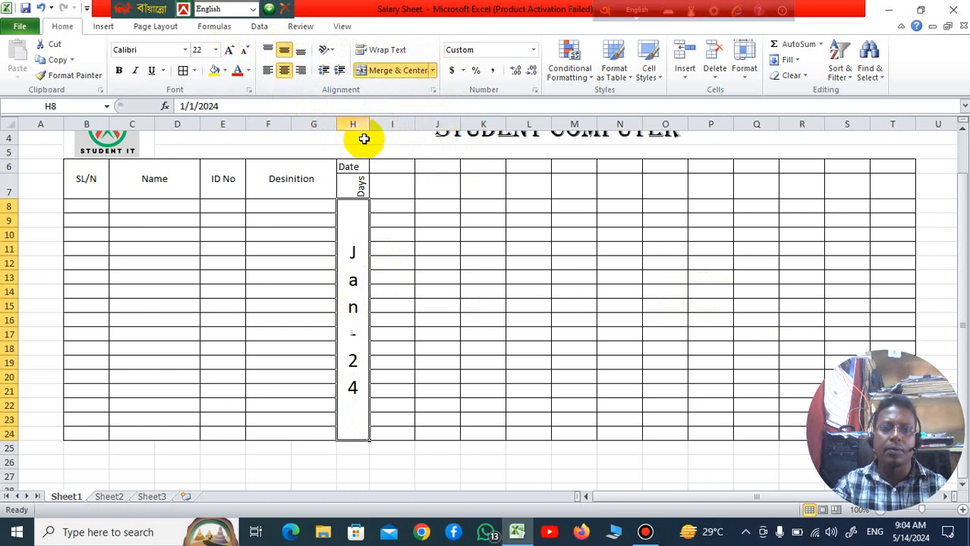
pyautogui.moveTo(366, 124); pyautogui.dragTo(369, 125)
pyautogui.click(405, 248)
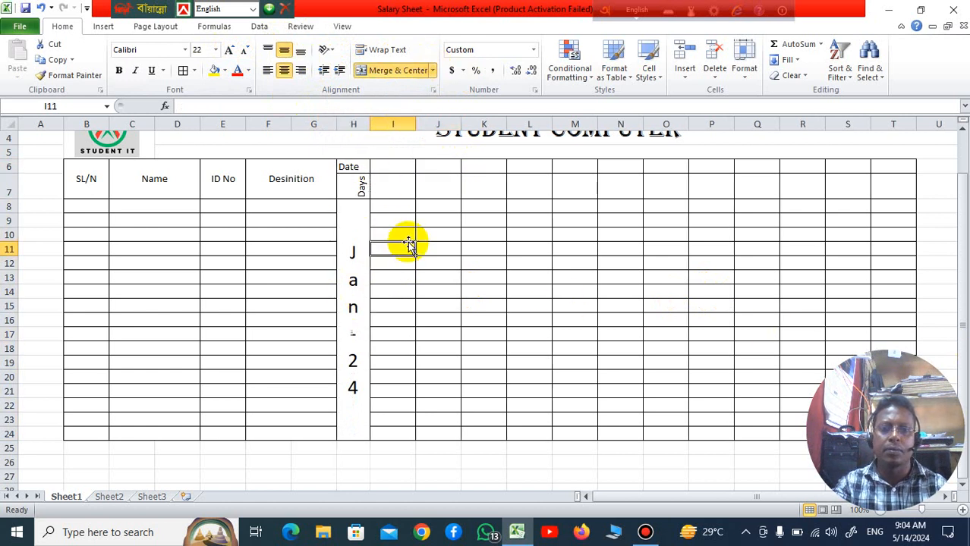
pyautogui.click(484, 220)
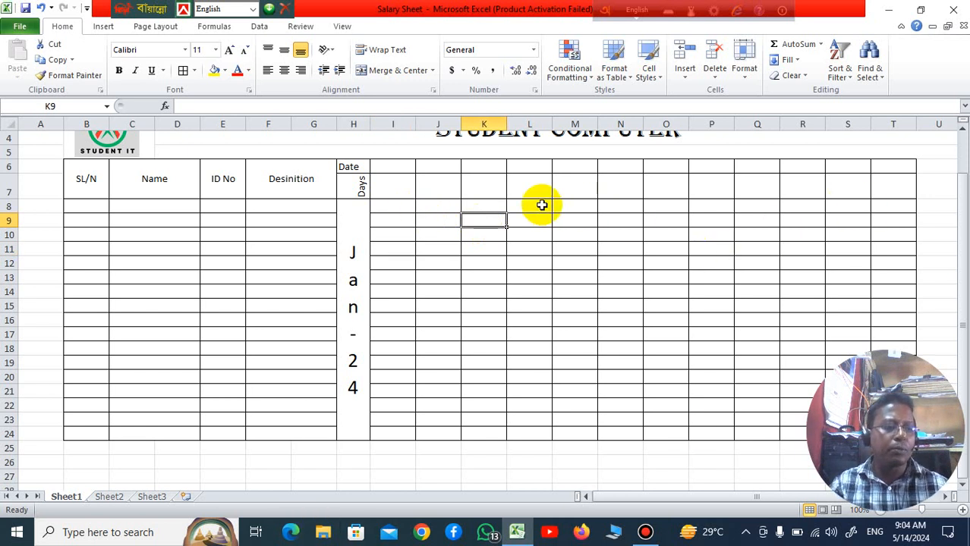
# Step: Enter 1 in I6 and 2 in J6, and fill the date series across row 6 up to 30 in AL6
pyautogui.click(387, 170)
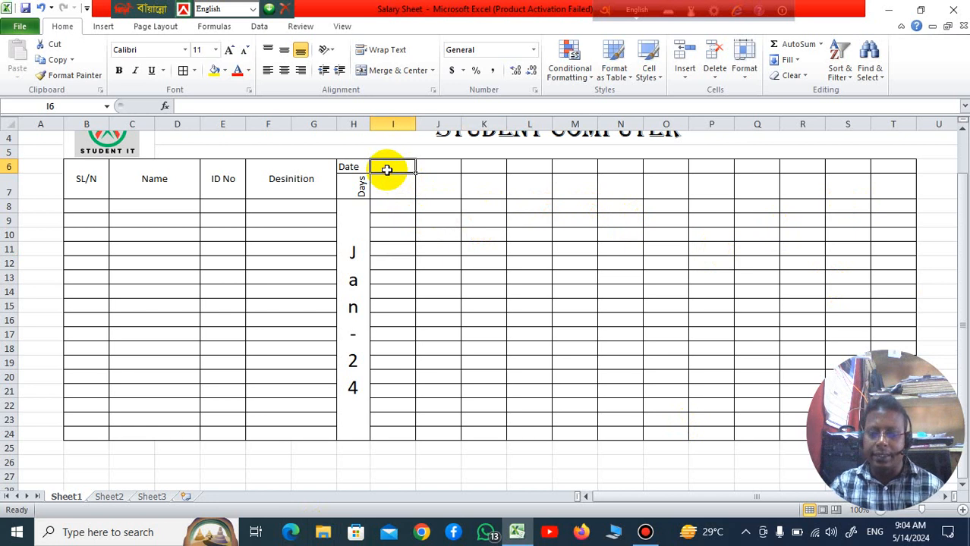
pyautogui.write('1')
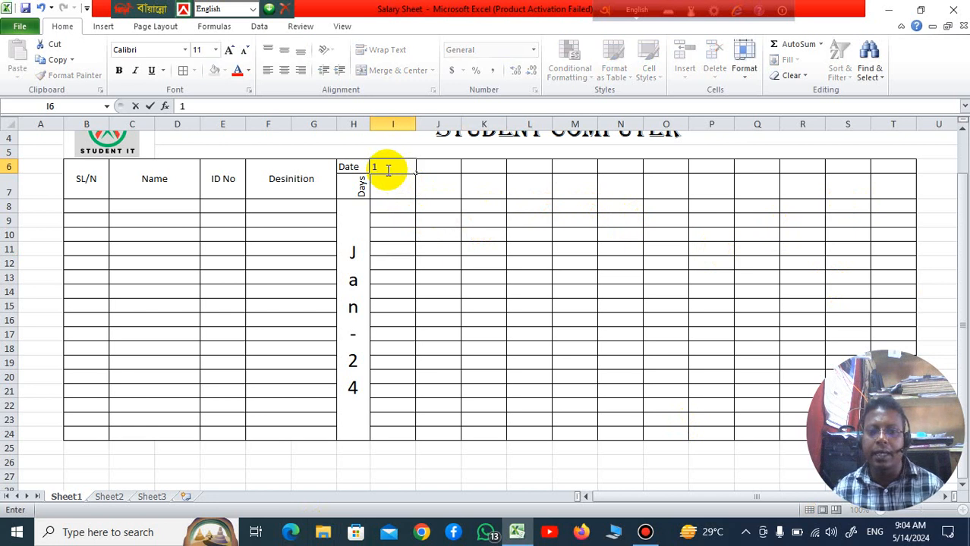
pyautogui.press('Tab')
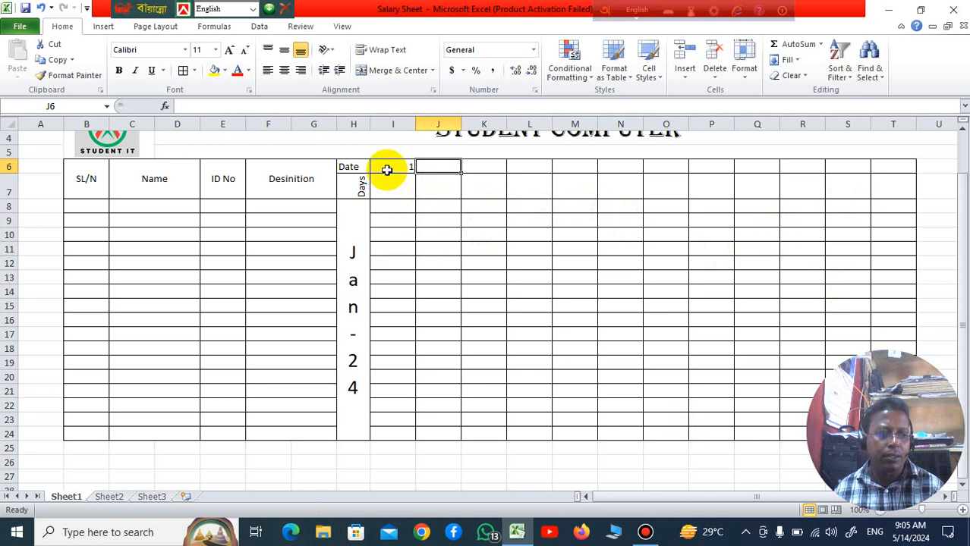
pyautogui.write('2')
pyautogui.click(659, 391)
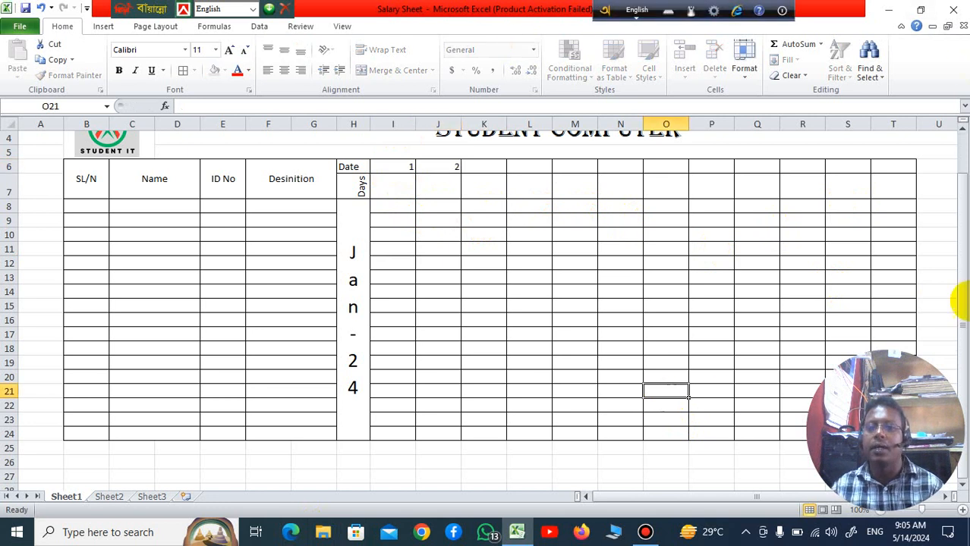
pyautogui.moveTo(393, 168); pyautogui.dragTo(528, 188)
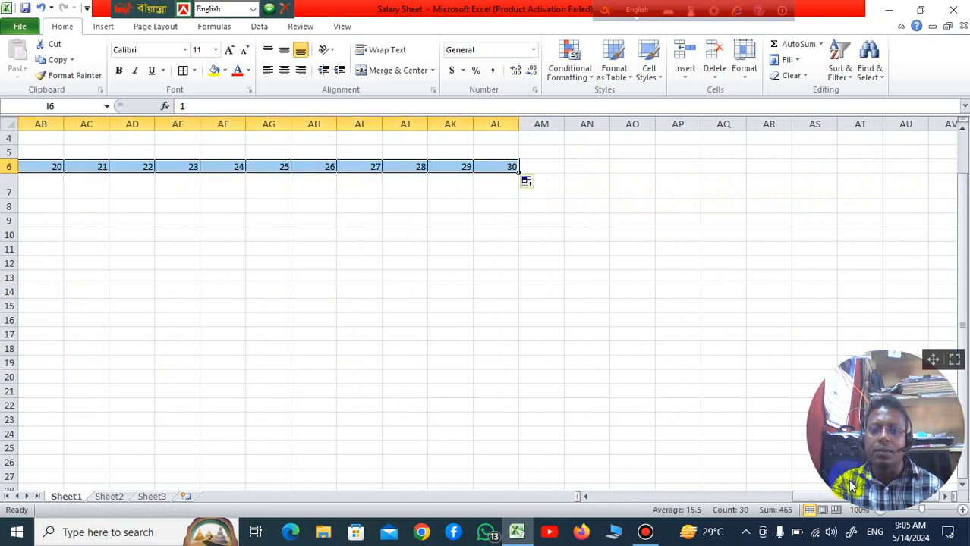
pyautogui.moveTo(790, 498); pyautogui.dragTo(654, 485)
pyautogui.click(701, 292)
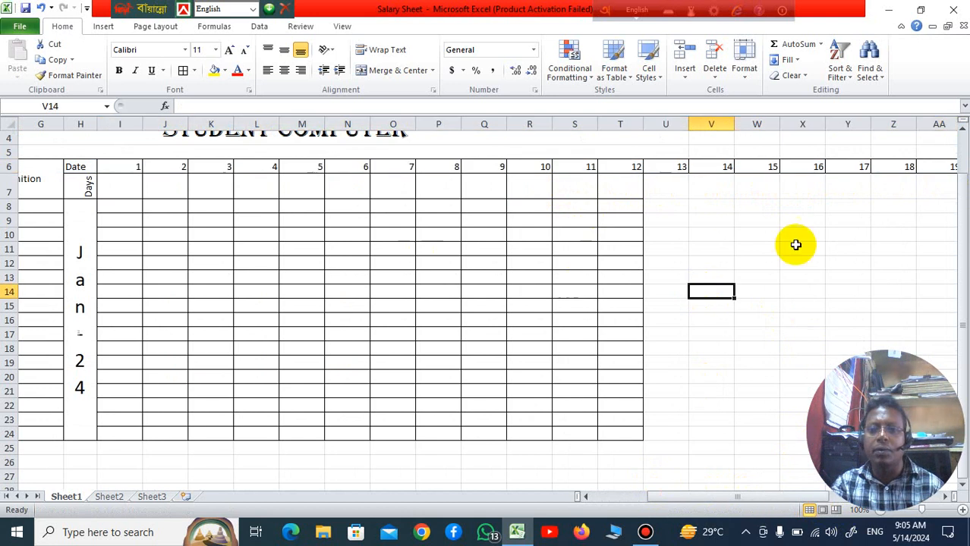
# Step: Enter Sat in I7 and fill the weekday names across the Days row to AL7
pyautogui.click(110, 186)
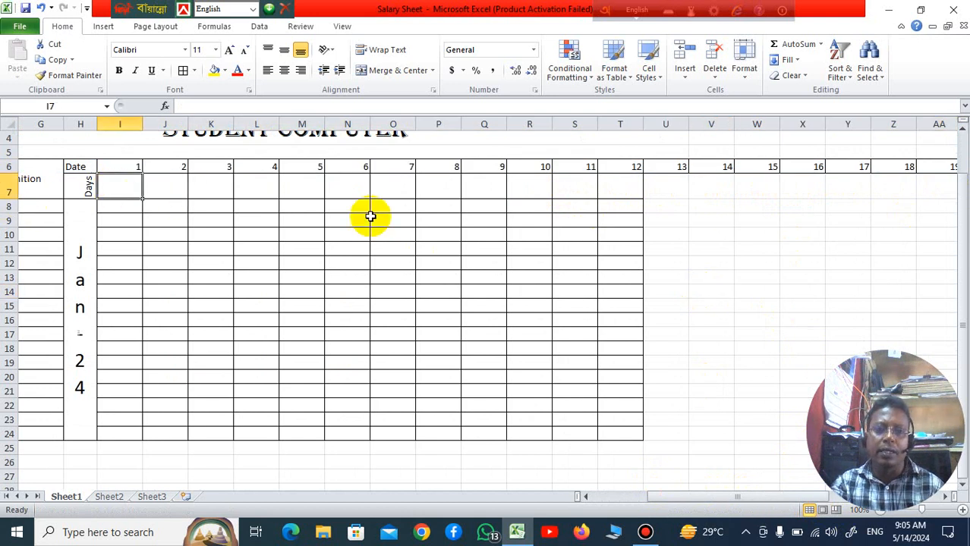
pyautogui.write('Sat')
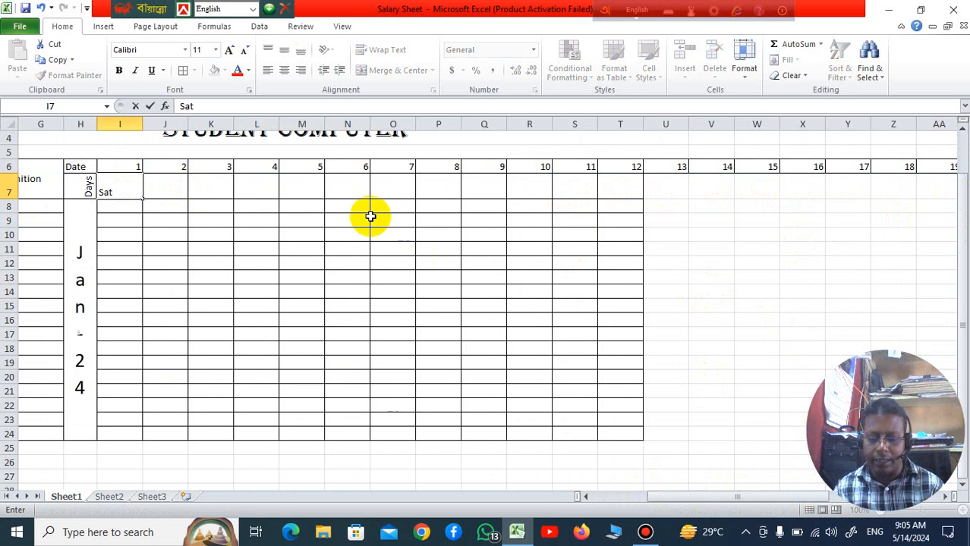
pyautogui.press('Tab')
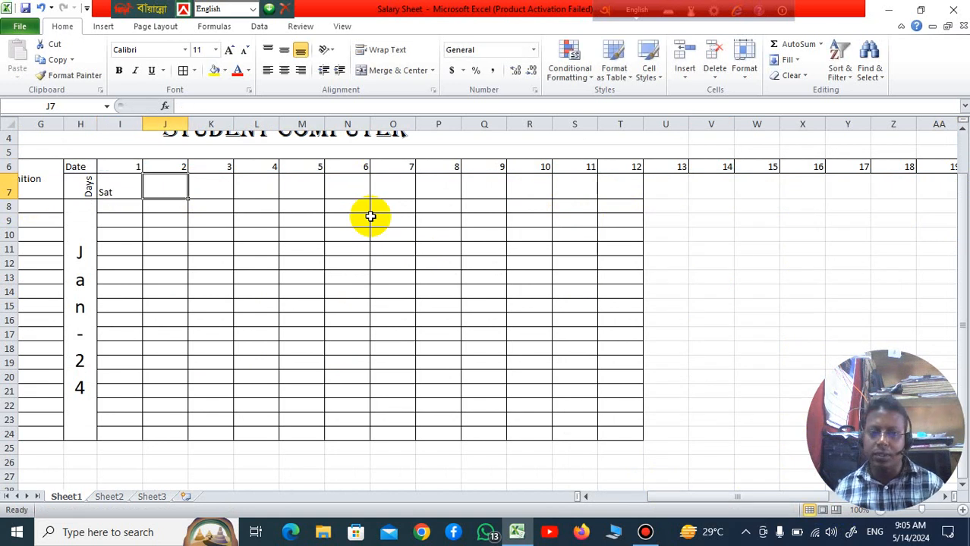
pyautogui.click(149, 259)
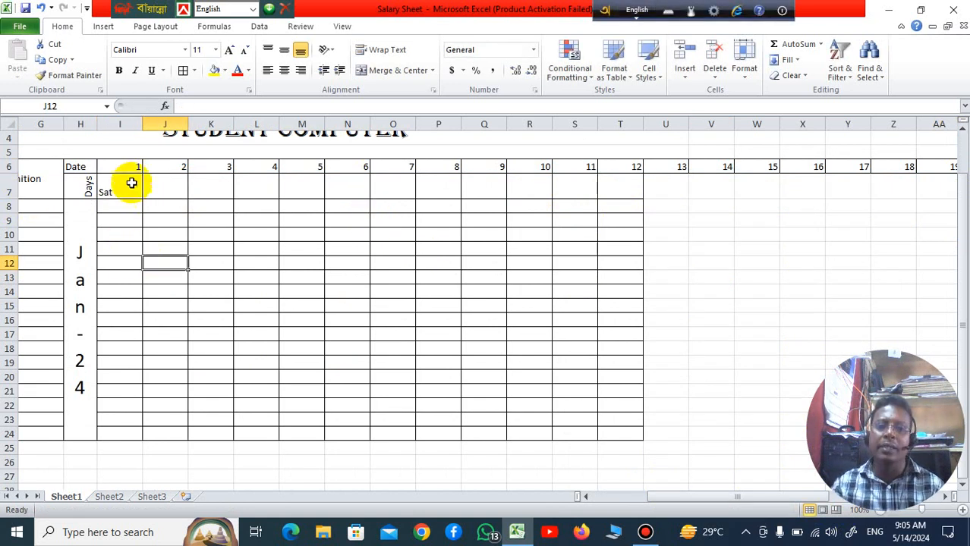
pyautogui.click(116, 196)
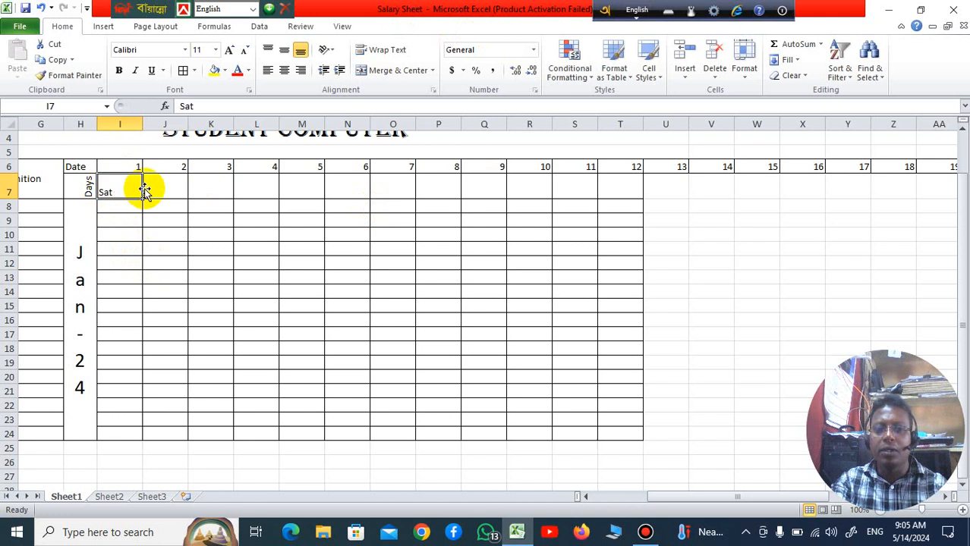
pyautogui.moveTo(141, 200); pyautogui.dragTo(851, 208)
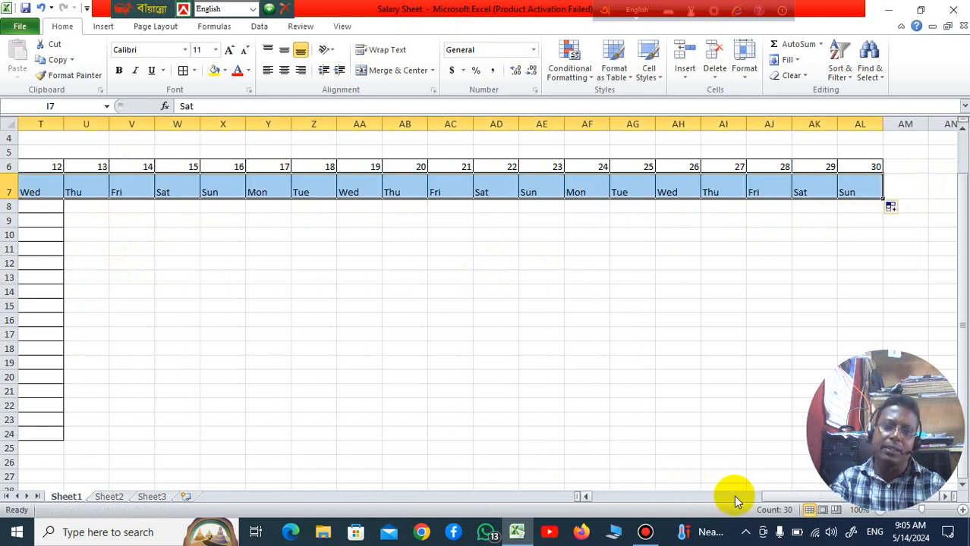
pyautogui.moveTo(786, 497); pyautogui.dragTo(650, 499)
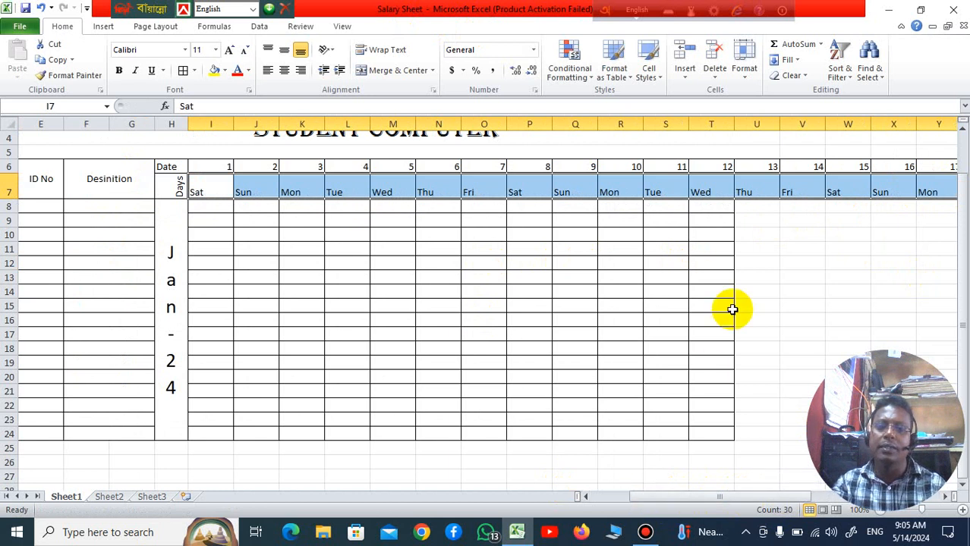
# Step: Apply all borders to the blank cells U8:AL24 beneath dates 13 to 30
pyautogui.moveTo(740, 503); pyautogui.dragTo(884, 485)
pyautogui.click(461, 346)
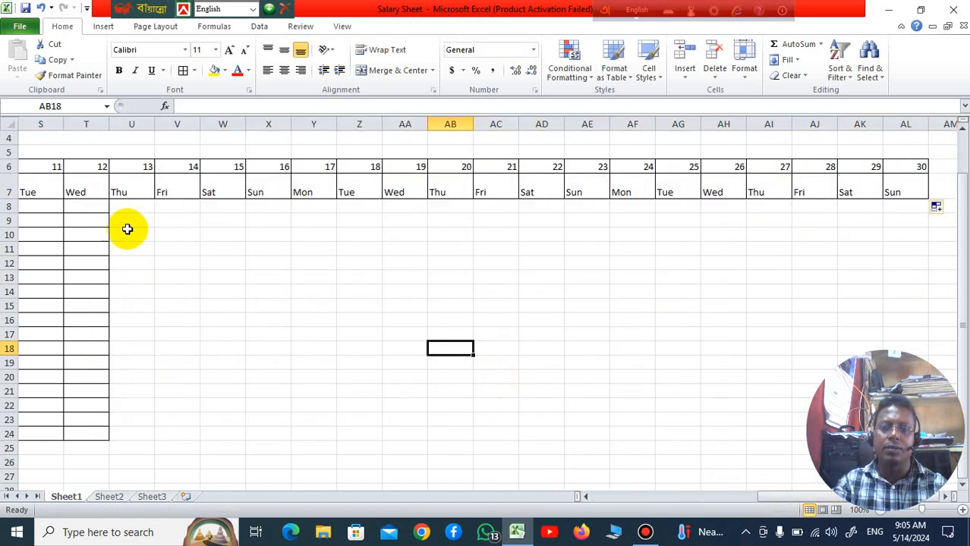
pyautogui.moveTo(129, 207); pyautogui.dragTo(899, 436)
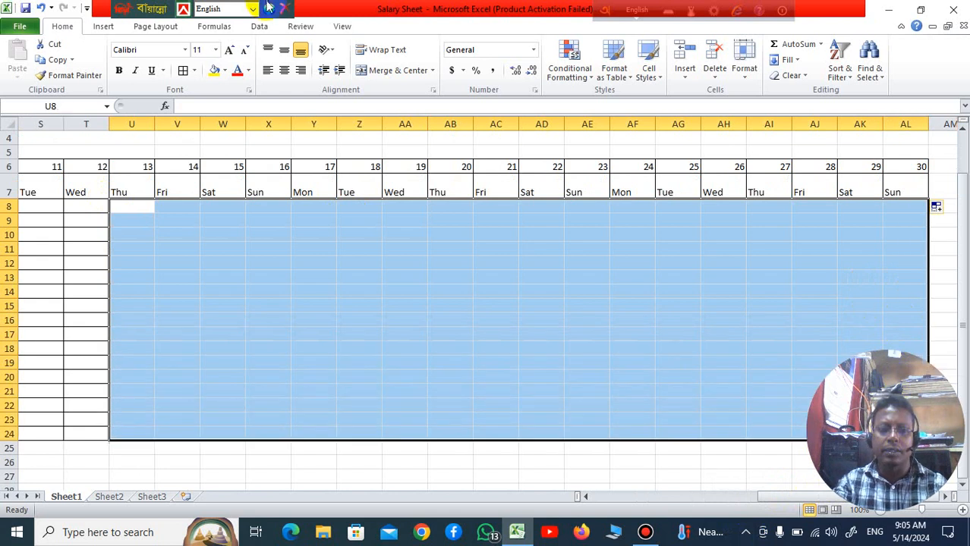
pyautogui.click(182, 70)
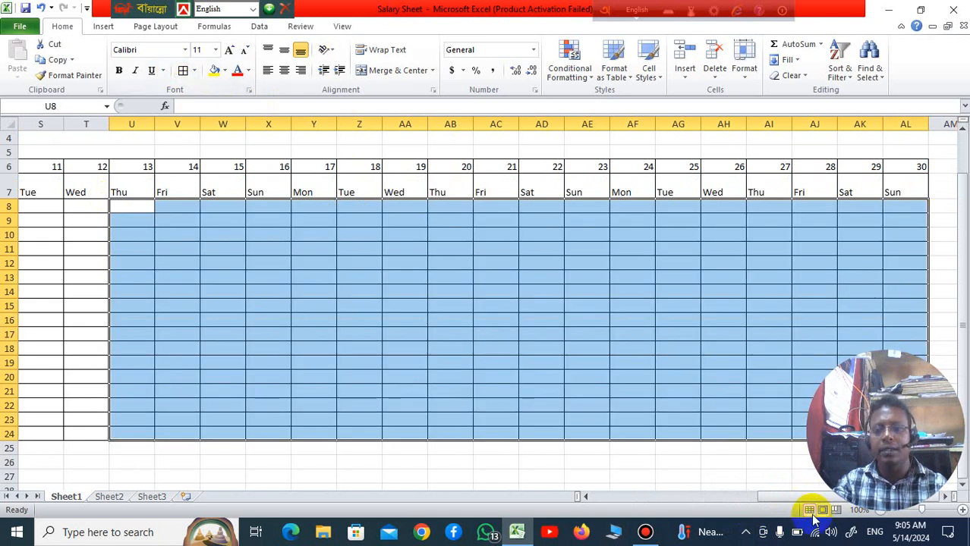
pyautogui.moveTo(798, 503); pyautogui.dragTo(663, 502)
pyautogui.click(592, 292)
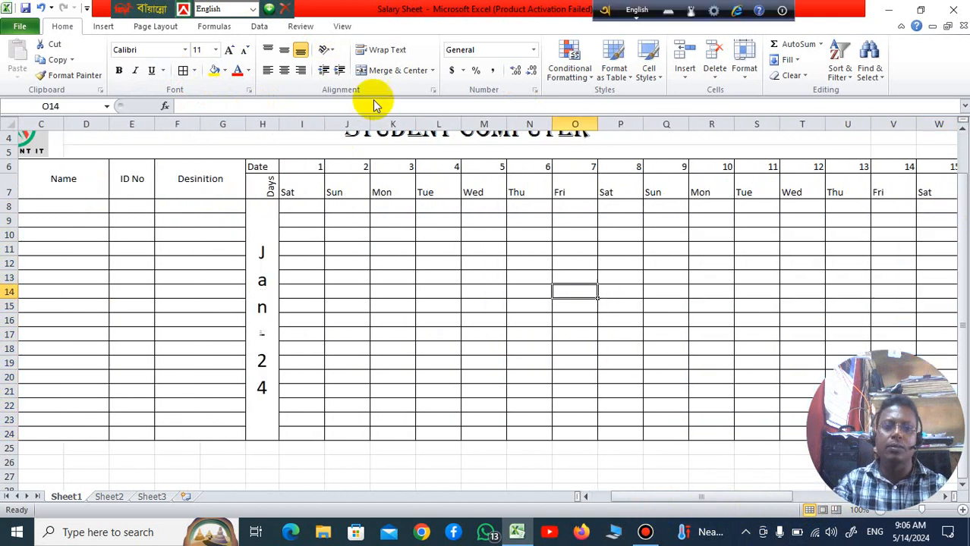
pyautogui.moveTo(292, 167); pyautogui.dragTo(869, 435)
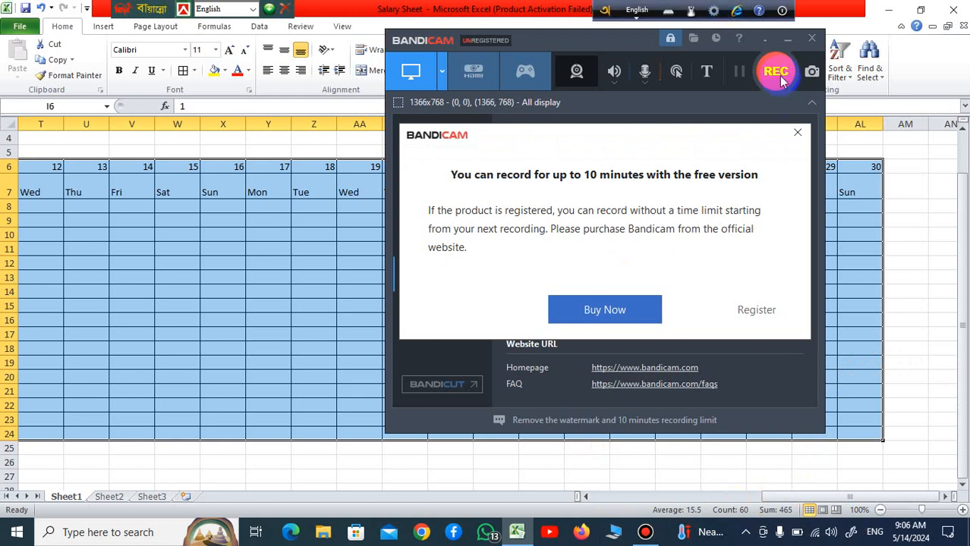
pyautogui.click(772, 78)
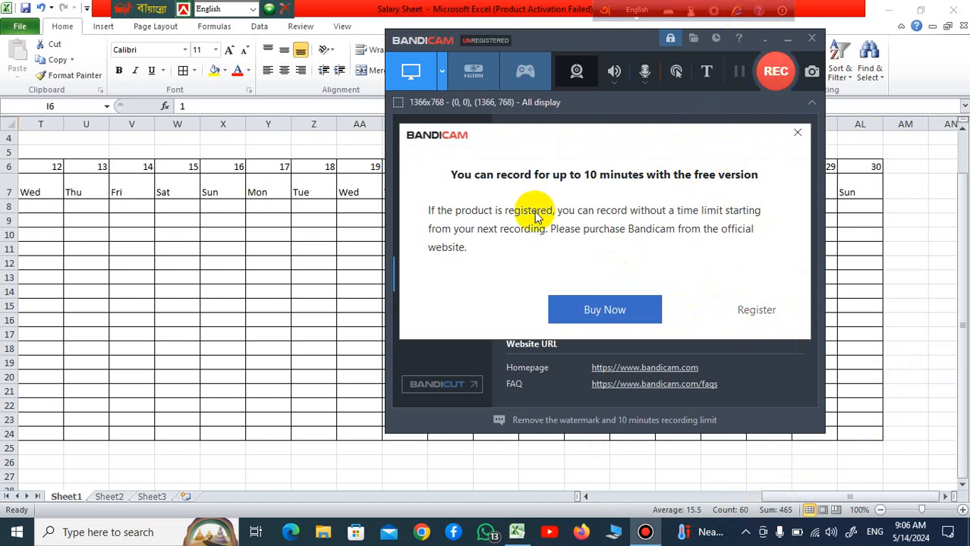
pyautogui.click(747, 311)
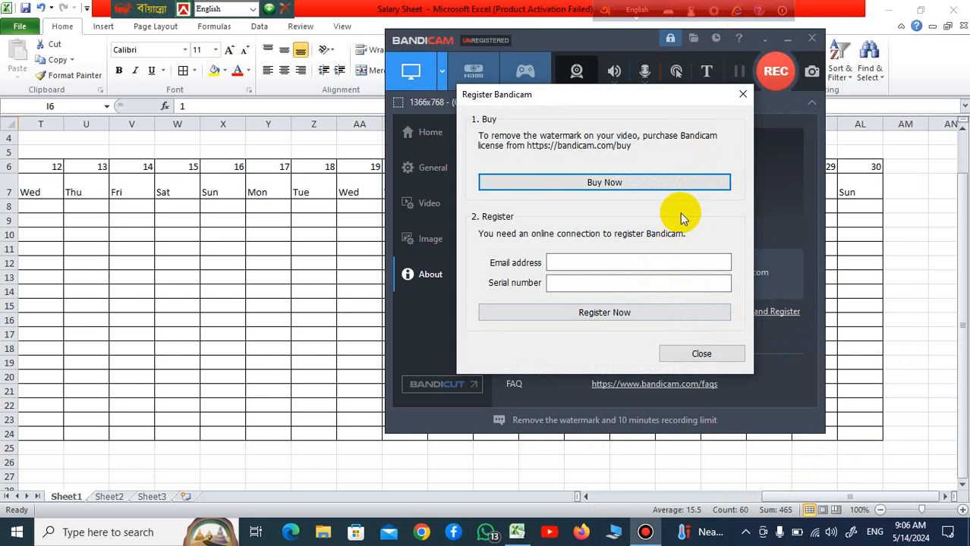
pyautogui.click(744, 95)
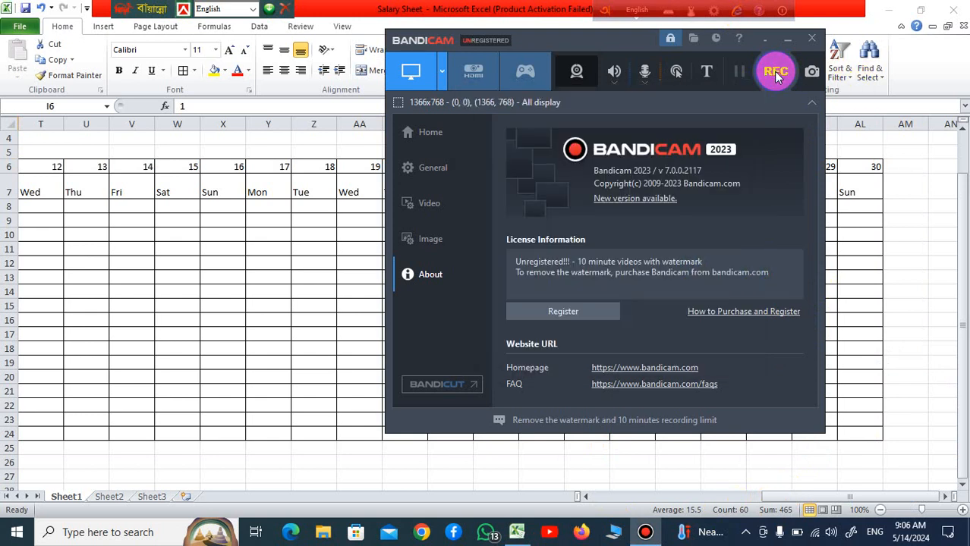
pyautogui.click(775, 76)
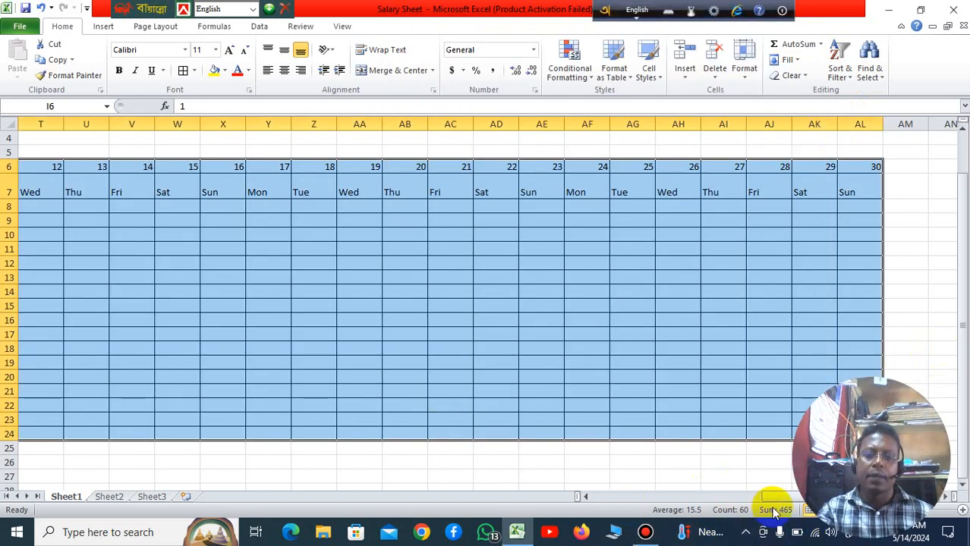
pyautogui.moveTo(777, 504); pyautogui.dragTo(342, 127)
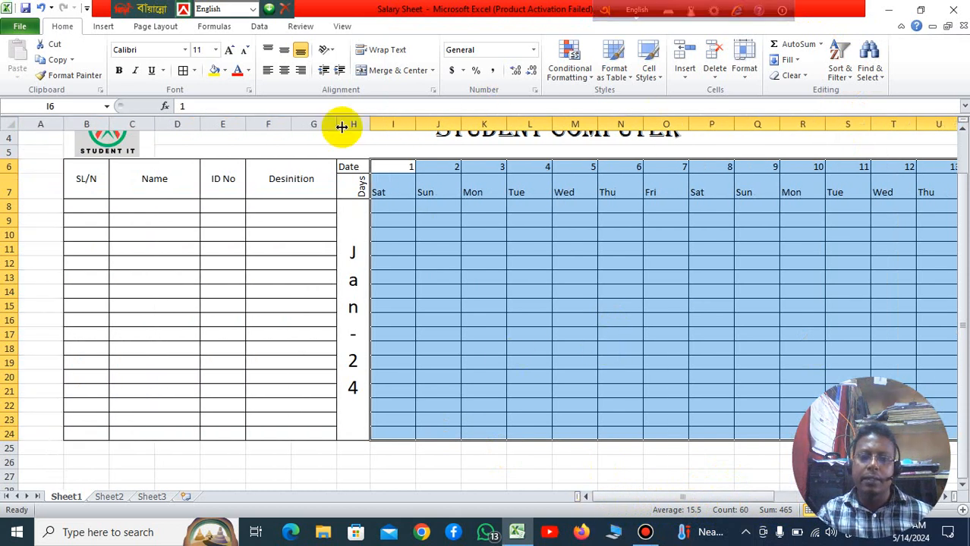
pyautogui.rightClick(387, 123)
pyautogui.click(384, 124)
pyautogui.click(530, 277)
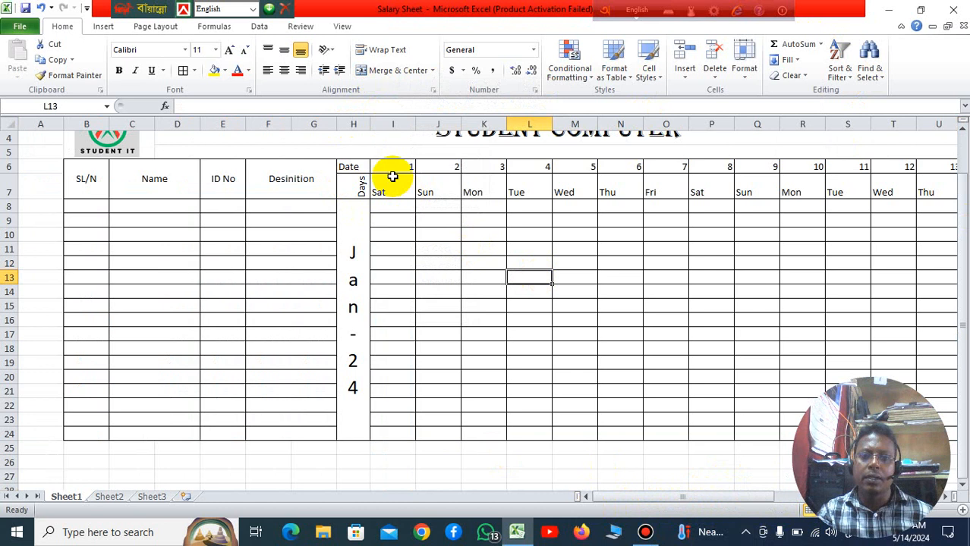
pyautogui.moveTo(393, 175); pyautogui.dragTo(878, 430)
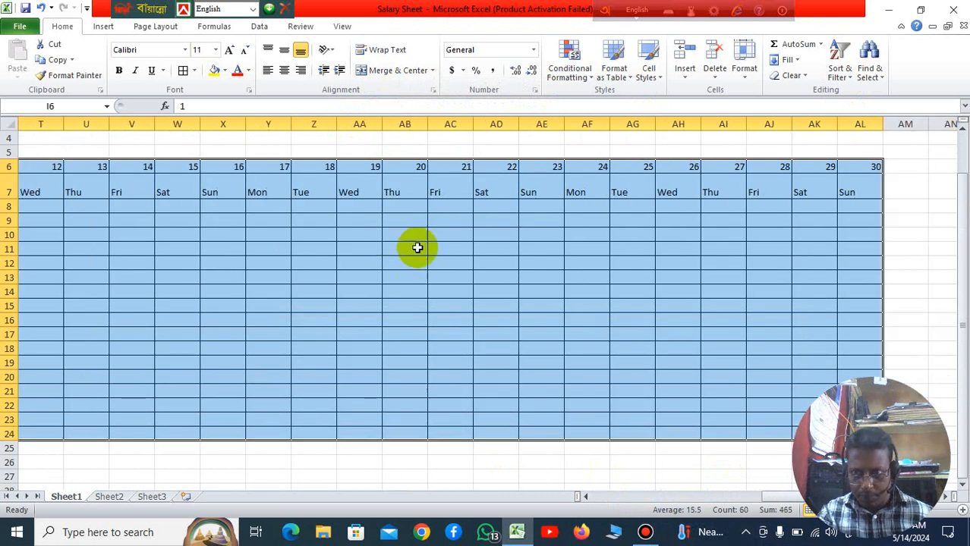
pyautogui.click(354, 124)
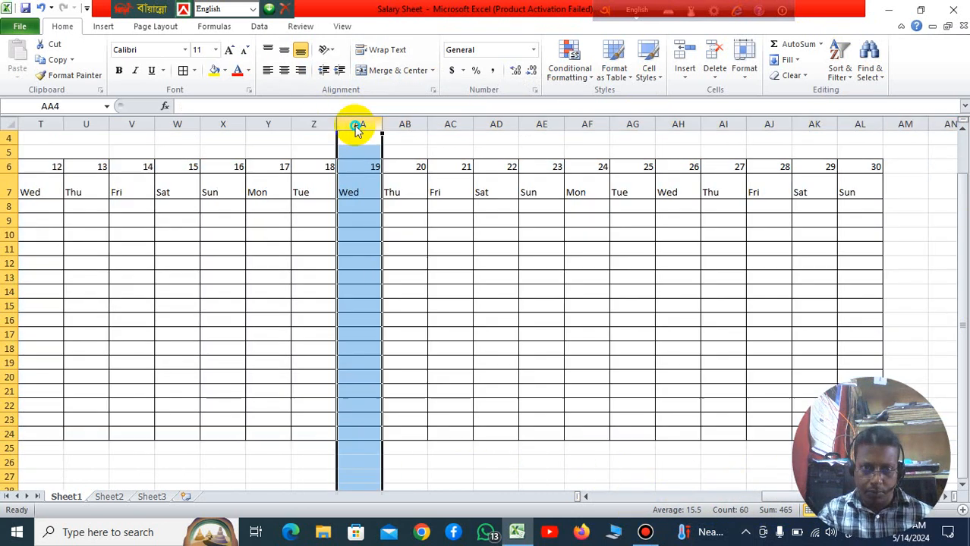
pyautogui.rightClick(356, 124)
pyautogui.moveTo(774, 499); pyautogui.dragTo(614, 498)
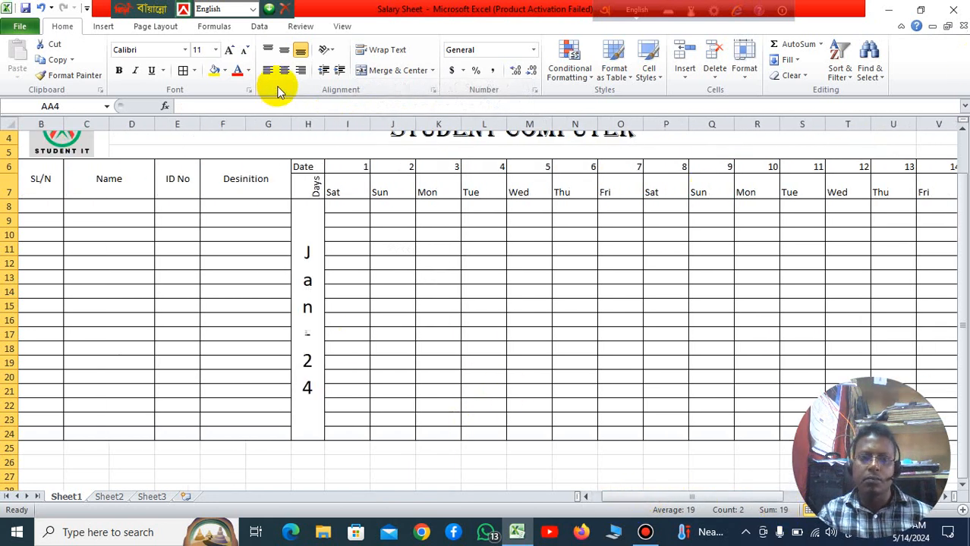
# Step: Narrow date columns I to M so each one just fits its horizontal weekday name
pyautogui.moveTo(346, 168); pyautogui.dragTo(859, 447)
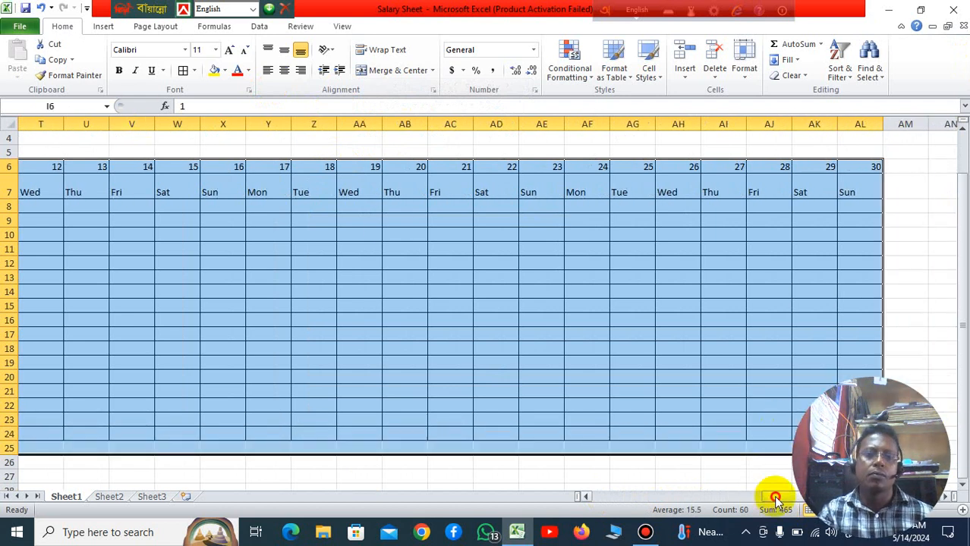
pyautogui.moveTo(775, 498); pyautogui.dragTo(558, 501)
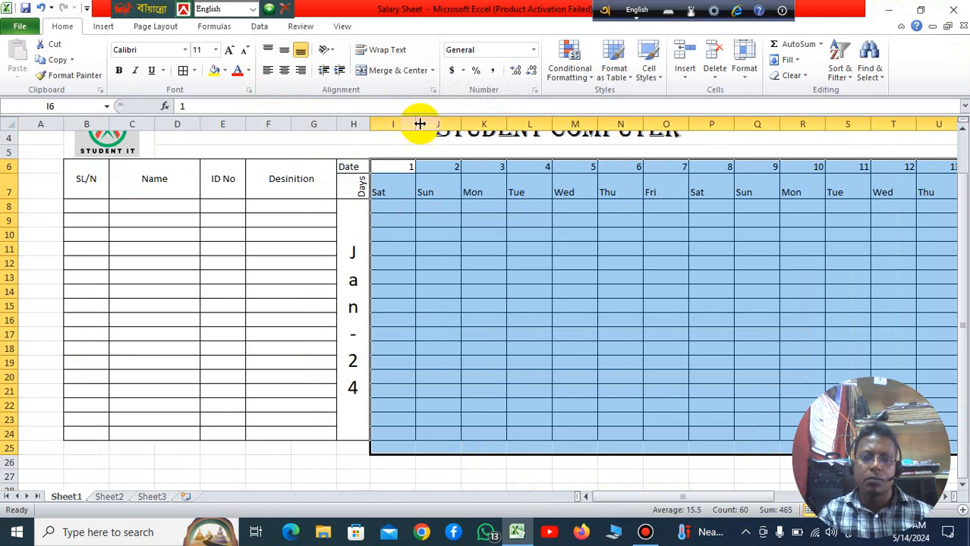
pyautogui.moveTo(416, 123); pyautogui.dragTo(391, 125)
pyautogui.click(460, 190)
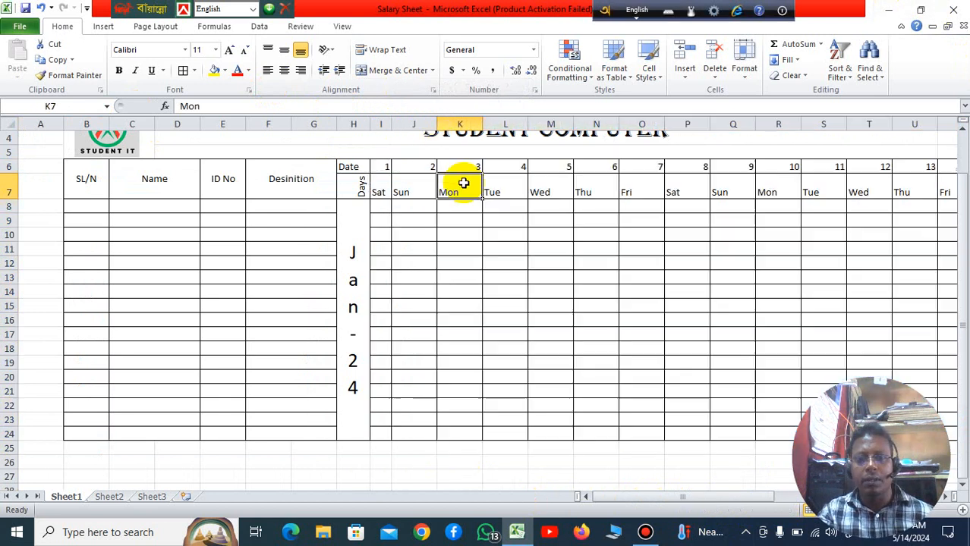
pyautogui.moveTo(439, 123); pyautogui.dragTo(414, 124)
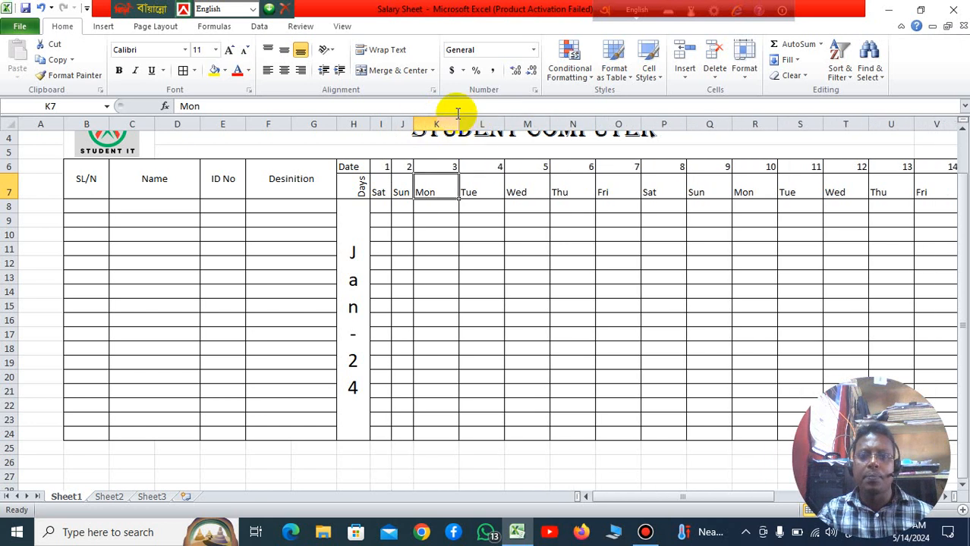
pyautogui.doubleClick(457, 124)
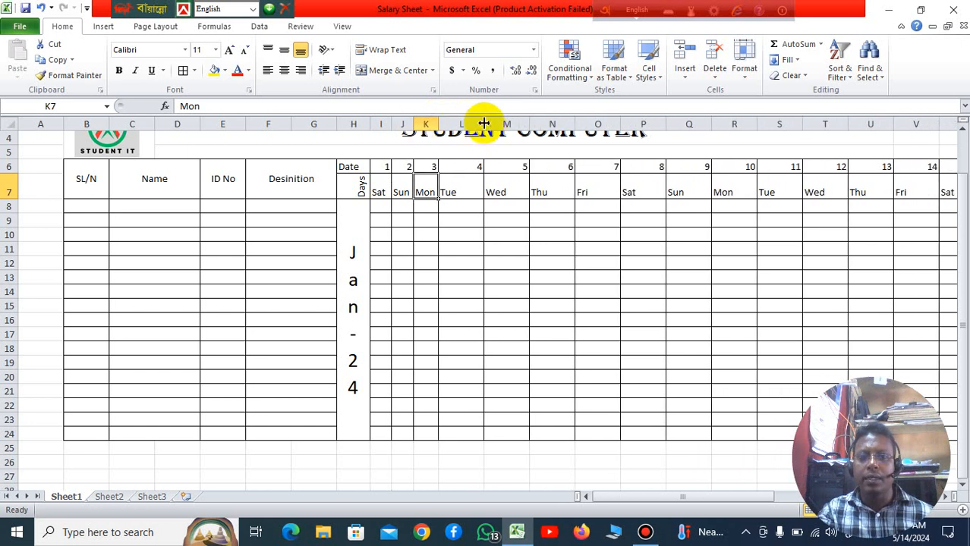
pyautogui.doubleClick(483, 123)
pyautogui.doubleClick(504, 124)
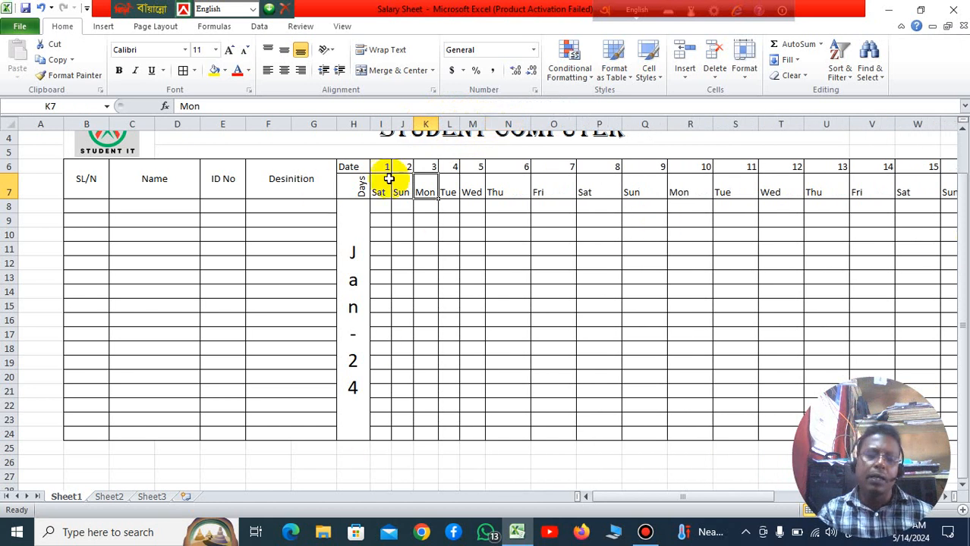
# Step: Rotate the weekday names in I7:AL7 upward with the Rotate Text Up orientation
pyautogui.moveTo(383, 186); pyautogui.dragTo(857, 189)
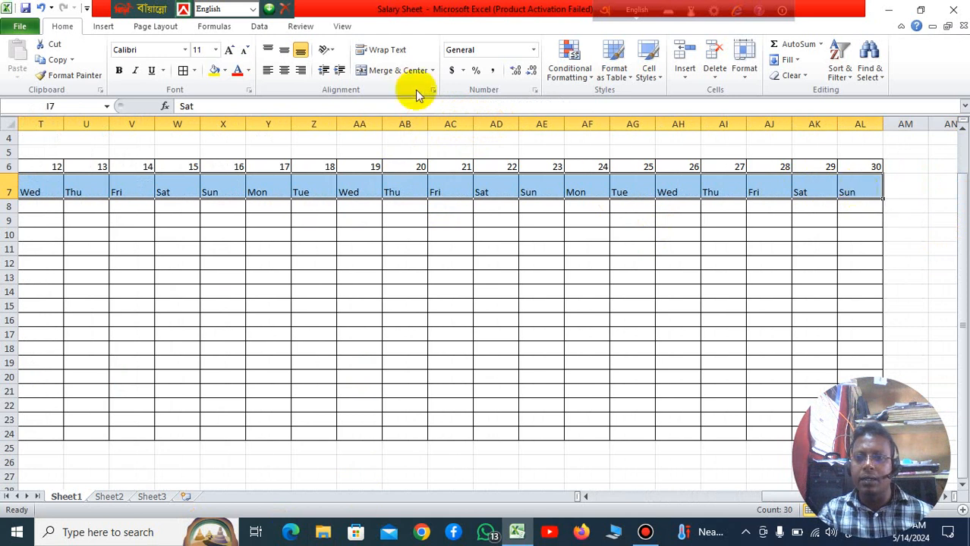
pyautogui.click(331, 50)
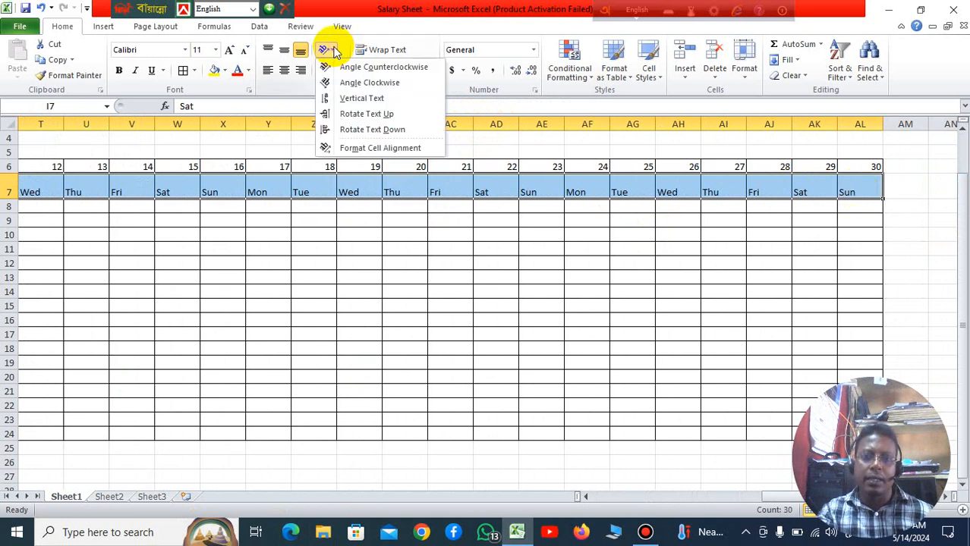
pyautogui.click(362, 114)
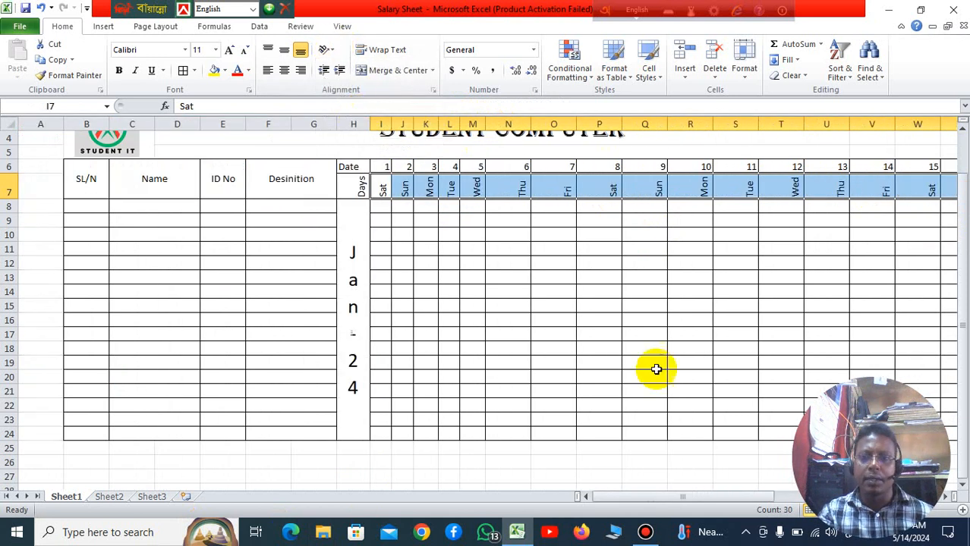
pyautogui.click(583, 333)
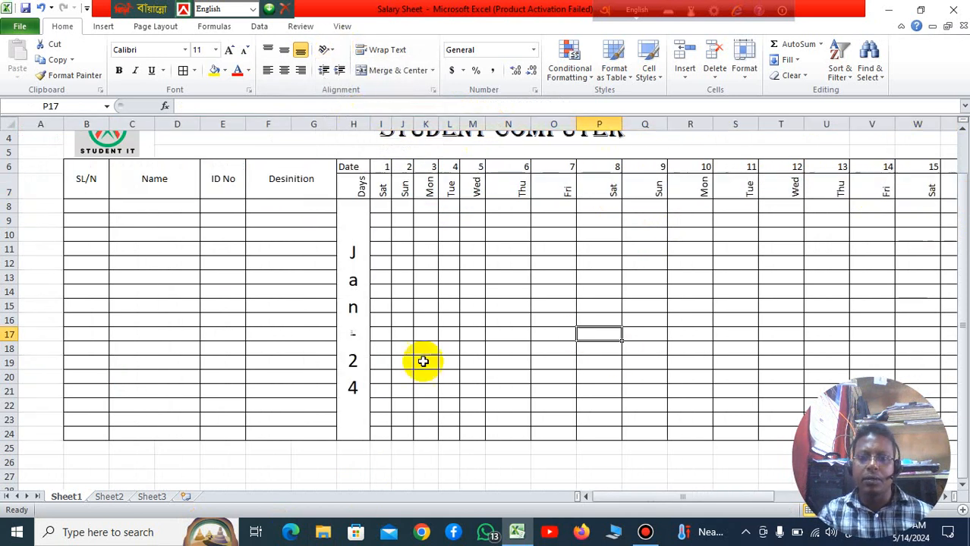
# Step: Autofit the widths of columns I to V, dates 1 to 14, to their rotated weekday names
pyautogui.doubleClick(393, 125)
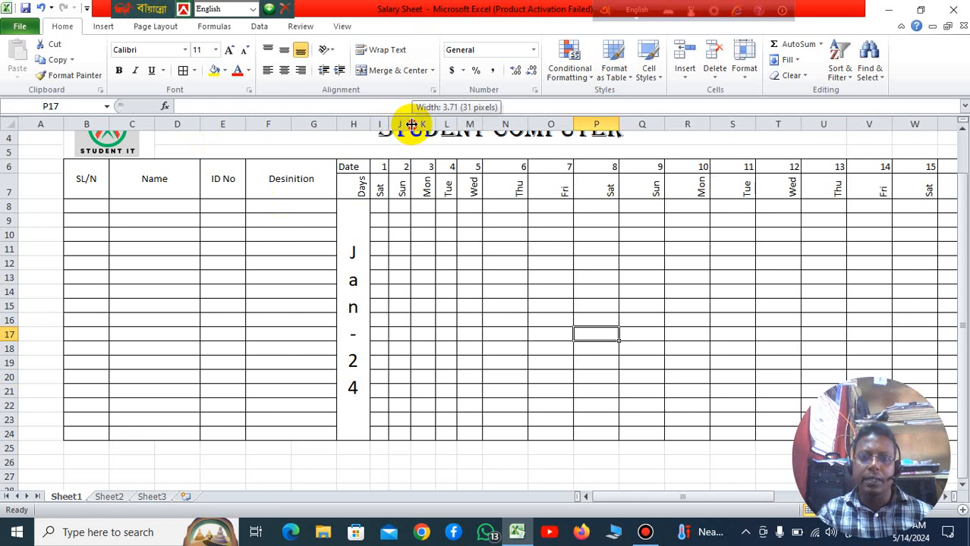
pyautogui.doubleClick(411, 124)
pyautogui.doubleClick(433, 119)
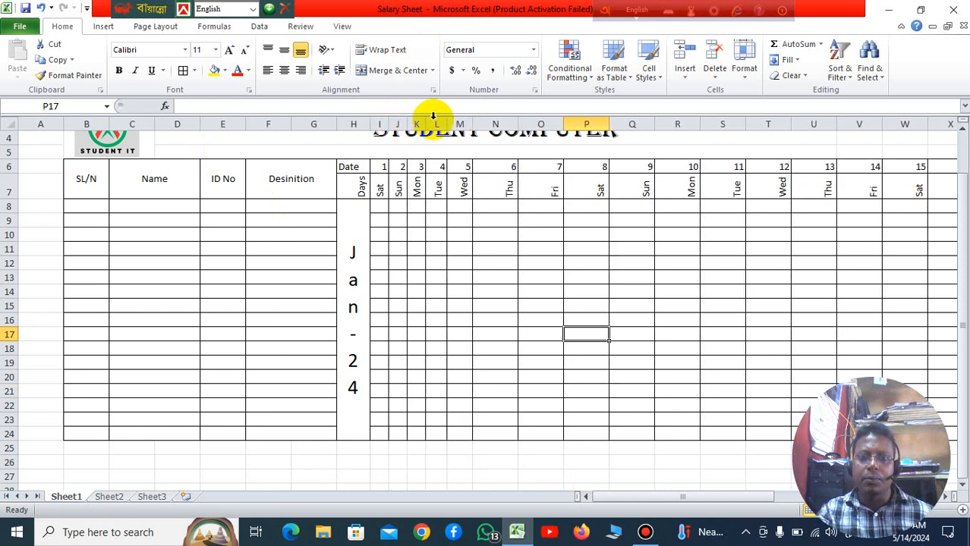
pyautogui.doubleClick(447, 121)
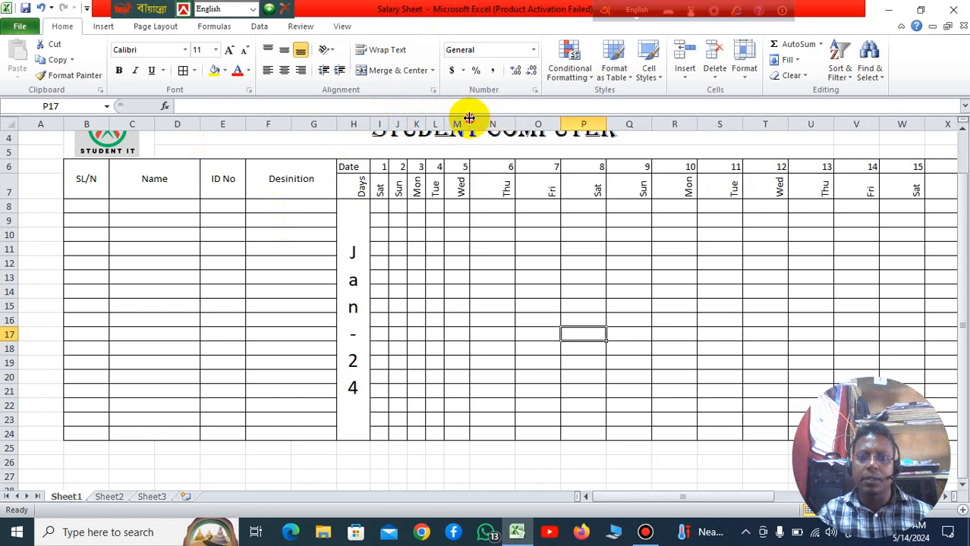
pyautogui.doubleClick(470, 119)
pyautogui.doubleClick(508, 119)
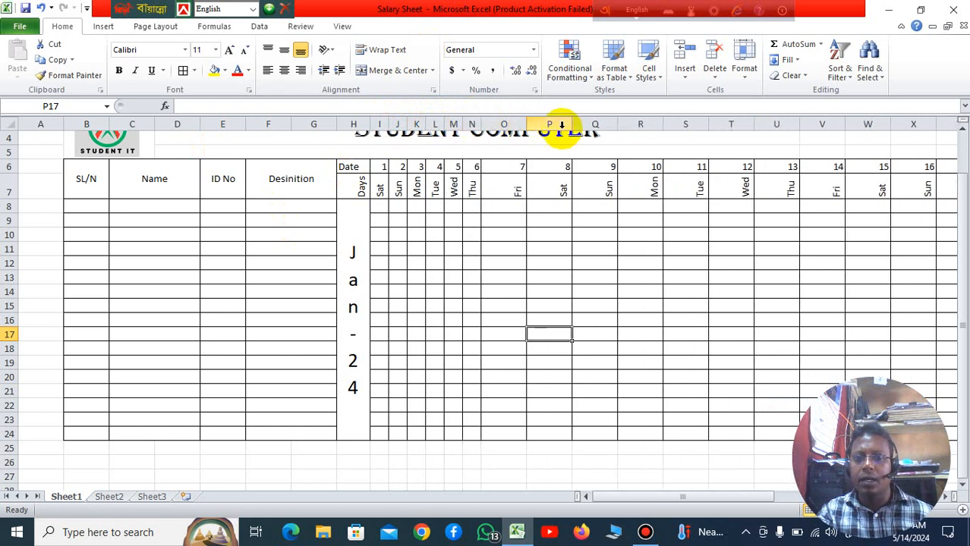
pyautogui.doubleClick(527, 124)
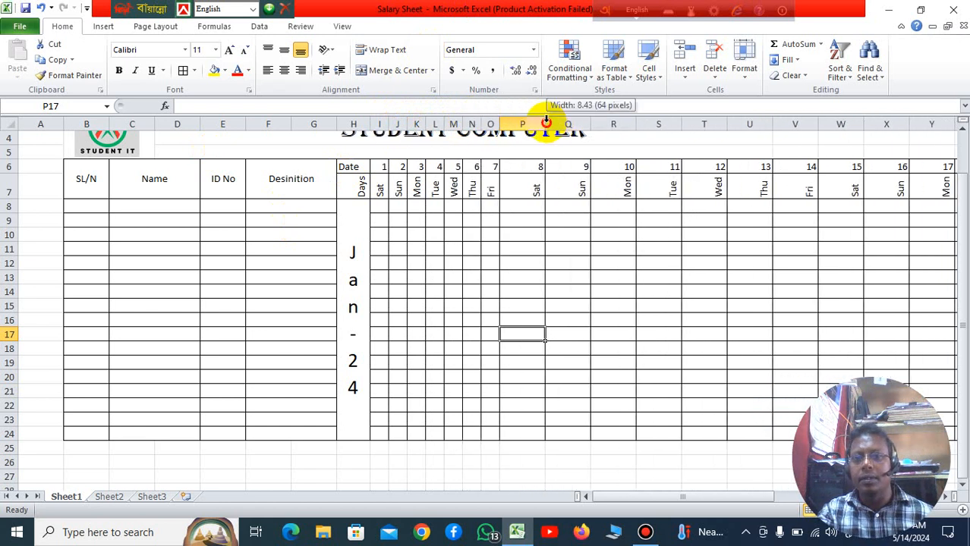
pyautogui.doubleClick(545, 123)
pyautogui.doubleClick(562, 124)
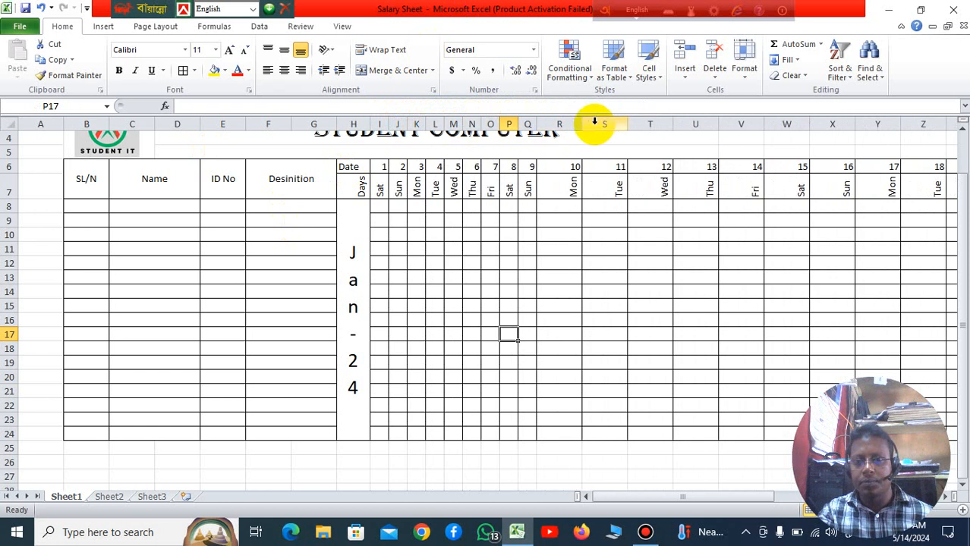
pyautogui.doubleClick(581, 124)
pyautogui.doubleClick(601, 124)
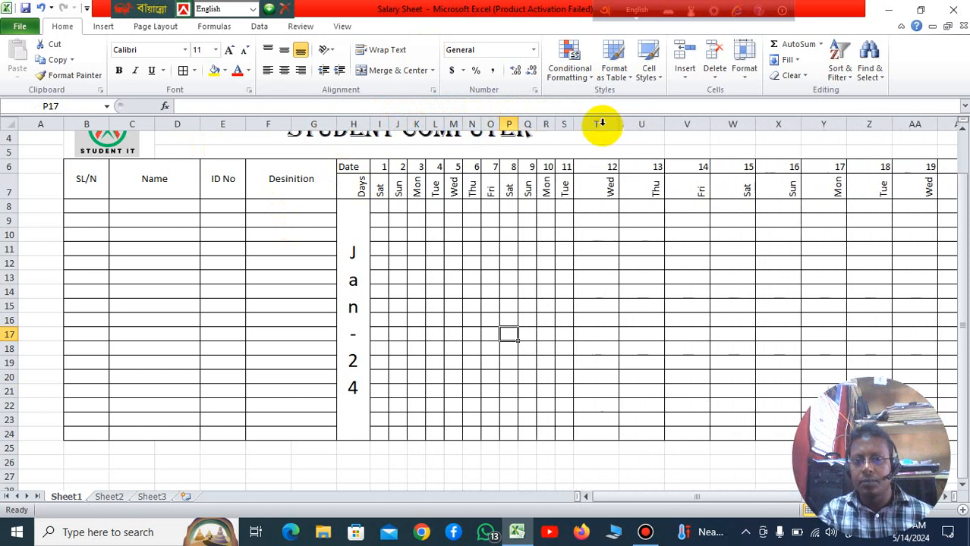
pyautogui.doubleClick(619, 123)
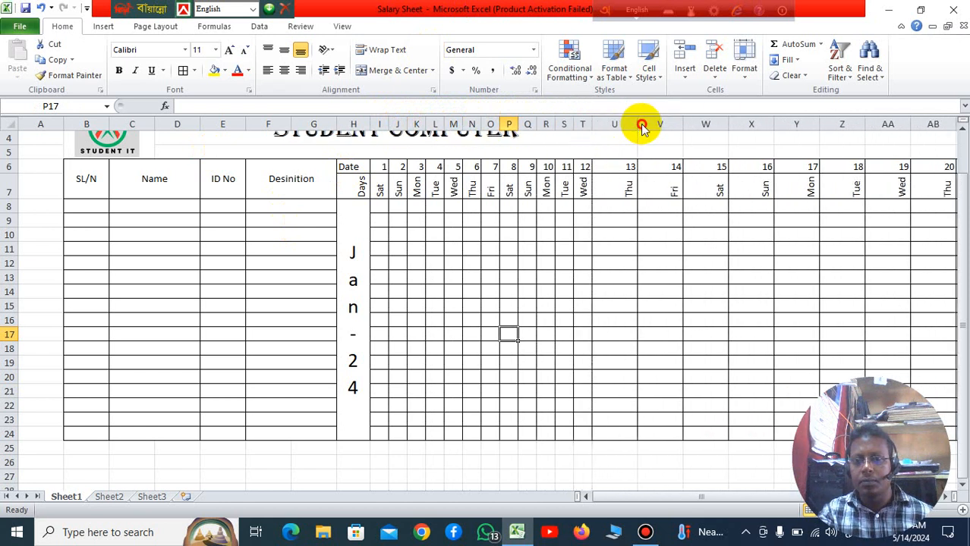
pyautogui.doubleClick(642, 124)
pyautogui.doubleClick(658, 125)
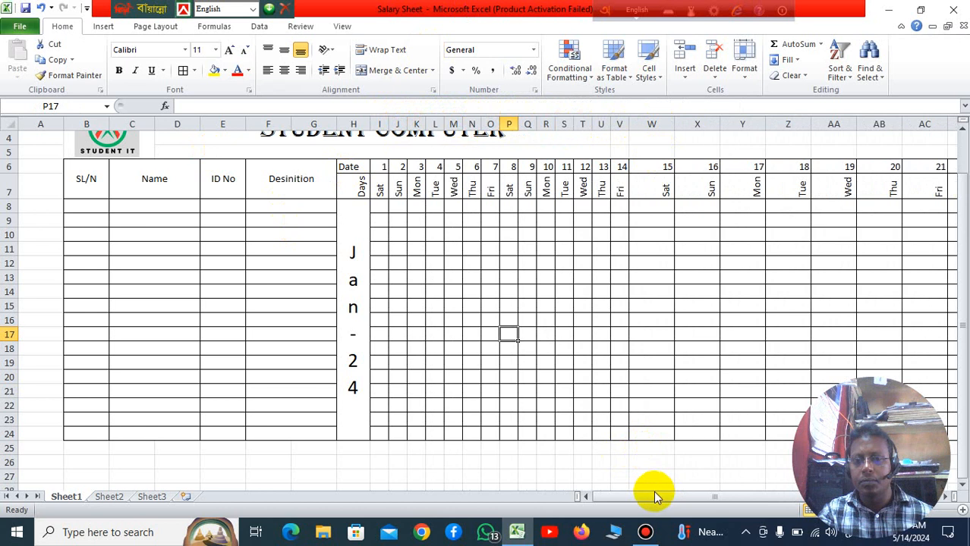
# Step: Autofit the widths of columns W to AL, dates 15 to 30, to their rotated weekday names
pyautogui.moveTo(653, 497); pyautogui.dragTo(753, 503)
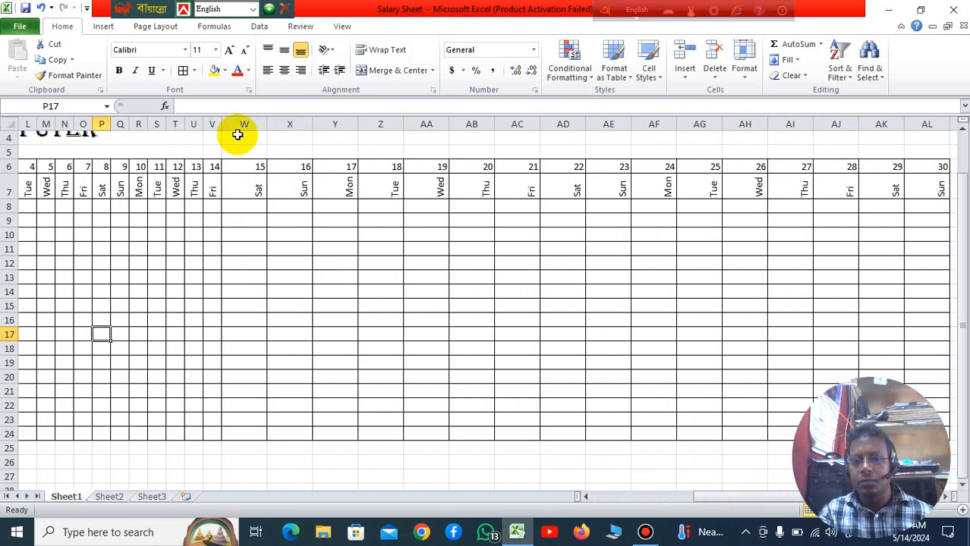
pyautogui.doubleClick(264, 124)
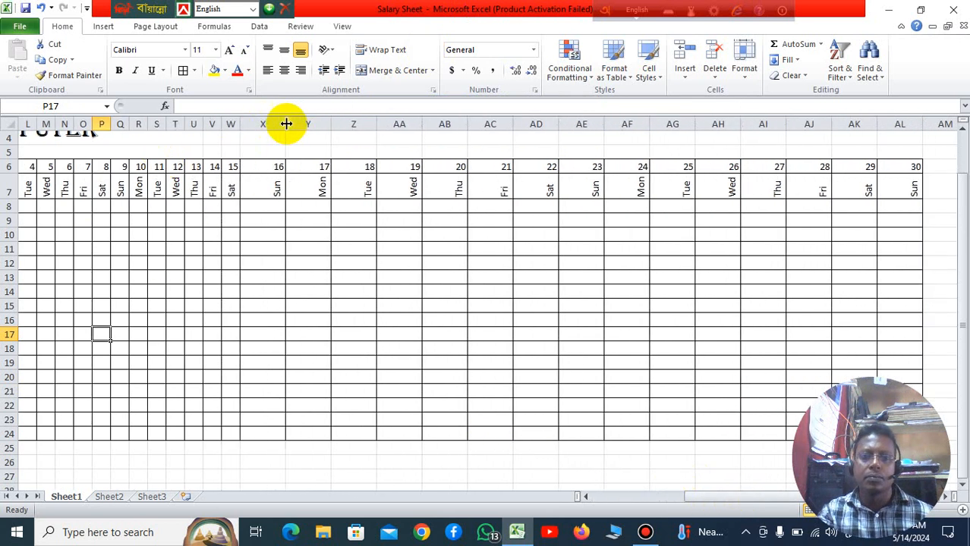
pyautogui.doubleClick(284, 124)
pyautogui.doubleClick(304, 124)
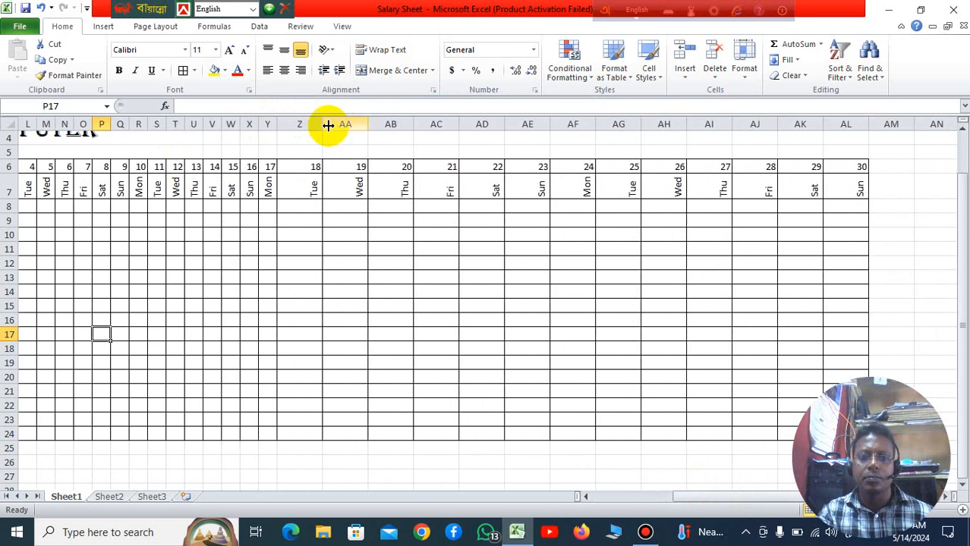
pyautogui.doubleClick(323, 123)
pyautogui.doubleClick(342, 124)
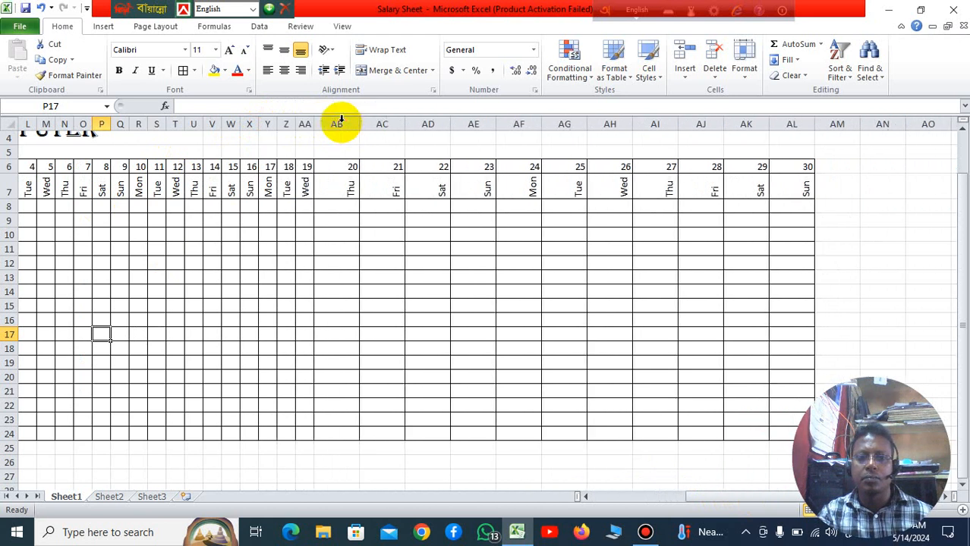
pyautogui.doubleClick(359, 124)
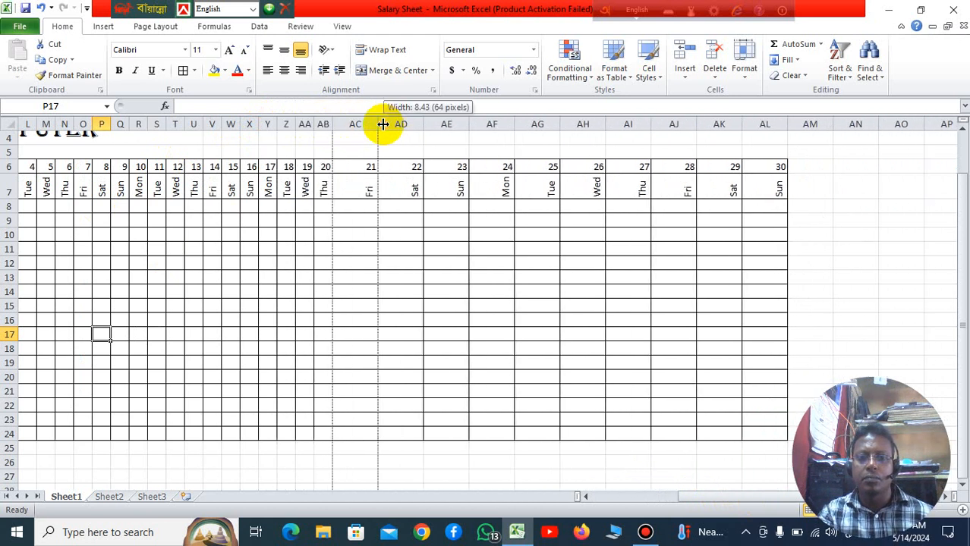
pyautogui.doubleClick(381, 123)
pyautogui.doubleClick(396, 124)
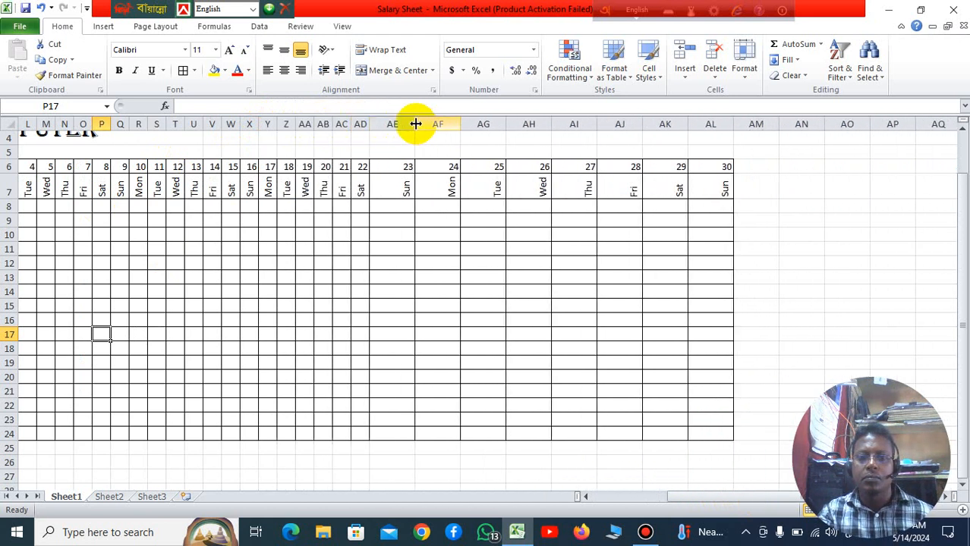
pyautogui.doubleClick(416, 123)
pyautogui.doubleClick(432, 124)
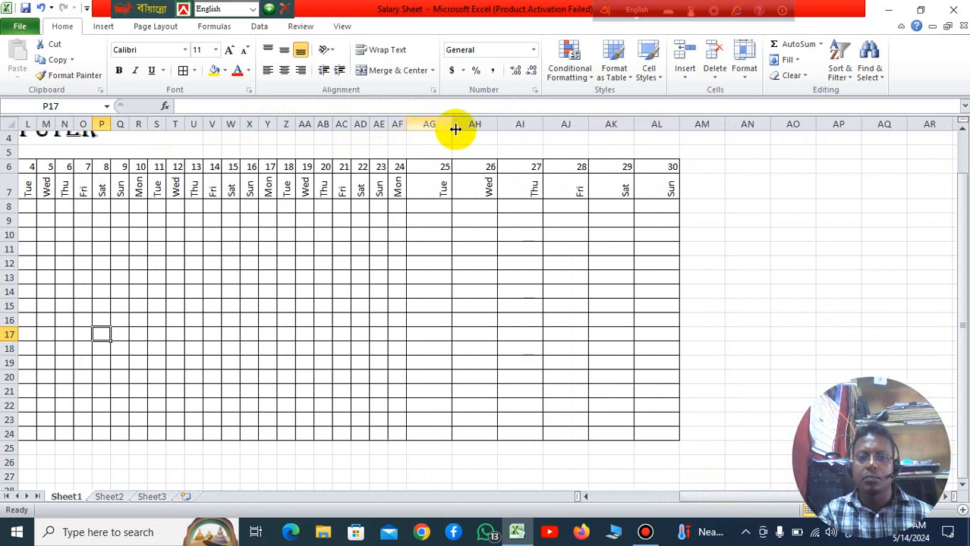
pyautogui.doubleClick(451, 124)
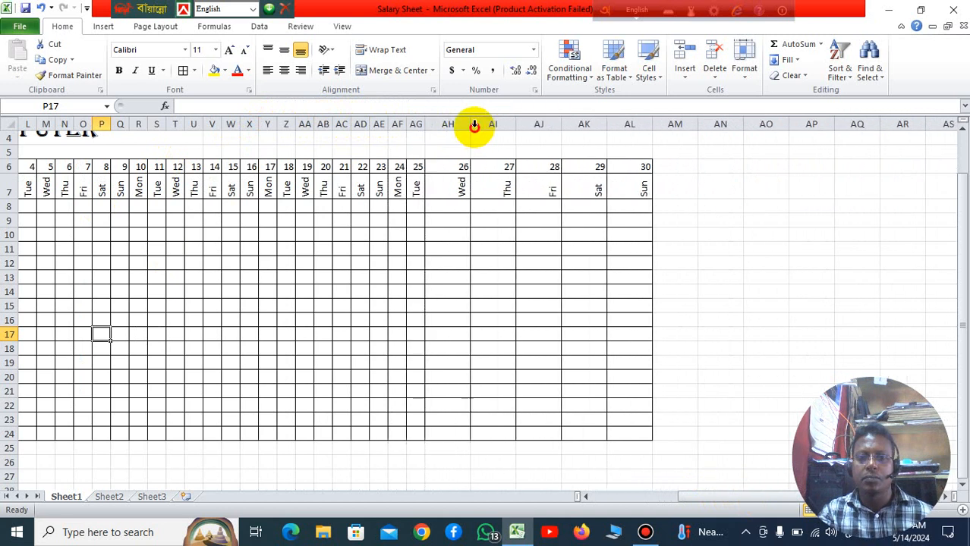
pyautogui.doubleClick(472, 123)
pyautogui.doubleClick(489, 124)
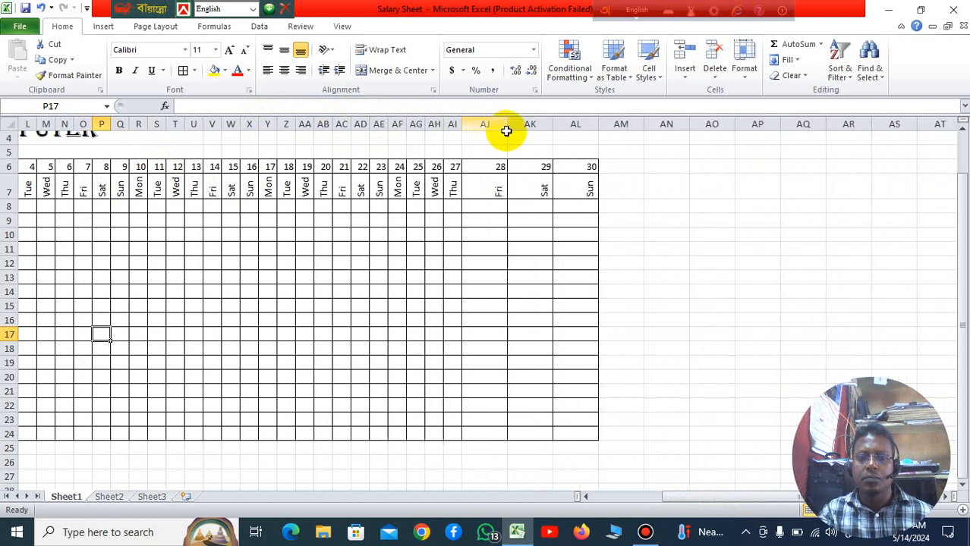
pyautogui.doubleClick(508, 124)
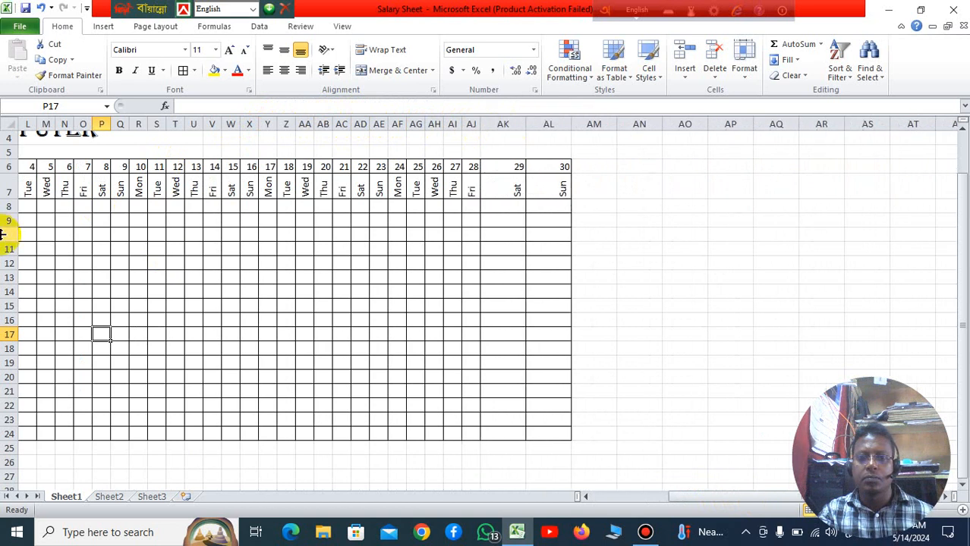
pyautogui.doubleClick(525, 122)
pyautogui.doubleClick(544, 122)
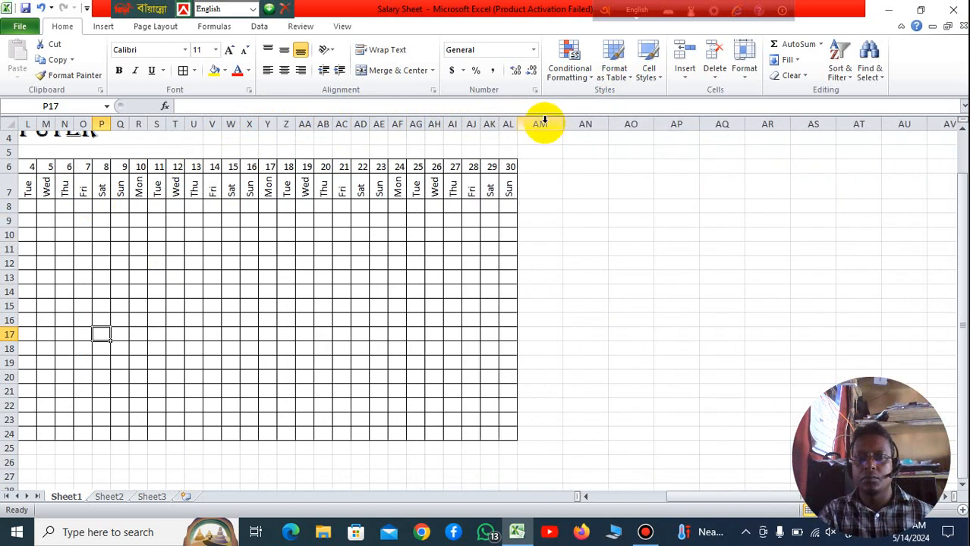
# Step: Merge and center rows 6 and 7 separately in columns AM, AN and AO, just after date 30
pyautogui.moveTo(714, 499); pyautogui.dragTo(844, 503)
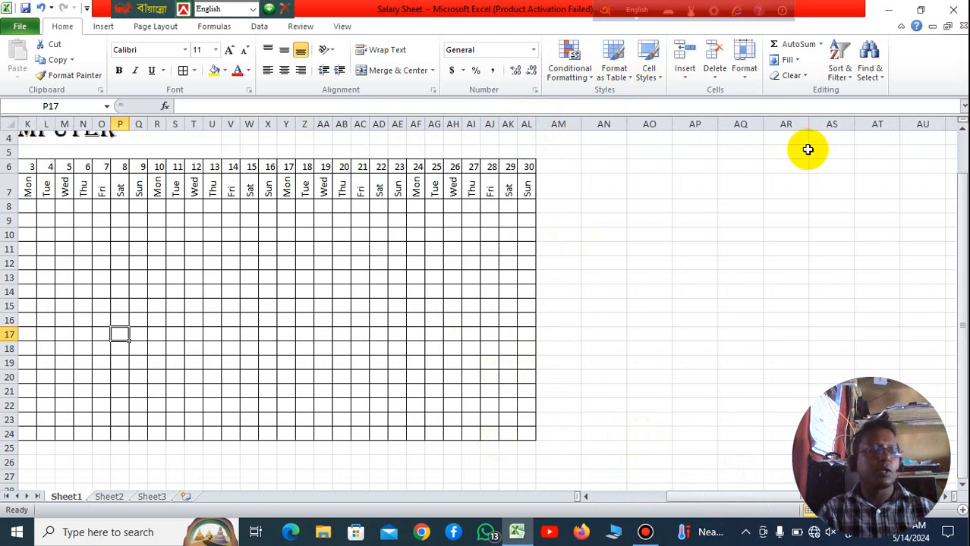
pyautogui.moveTo(561, 169); pyautogui.dragTo(565, 190)
pyautogui.click(400, 69)
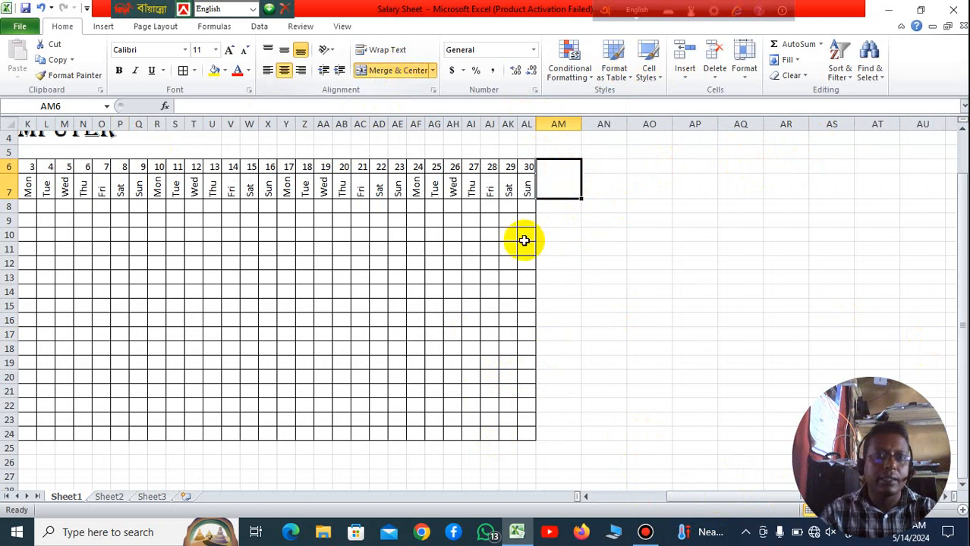
pyautogui.click(632, 320)
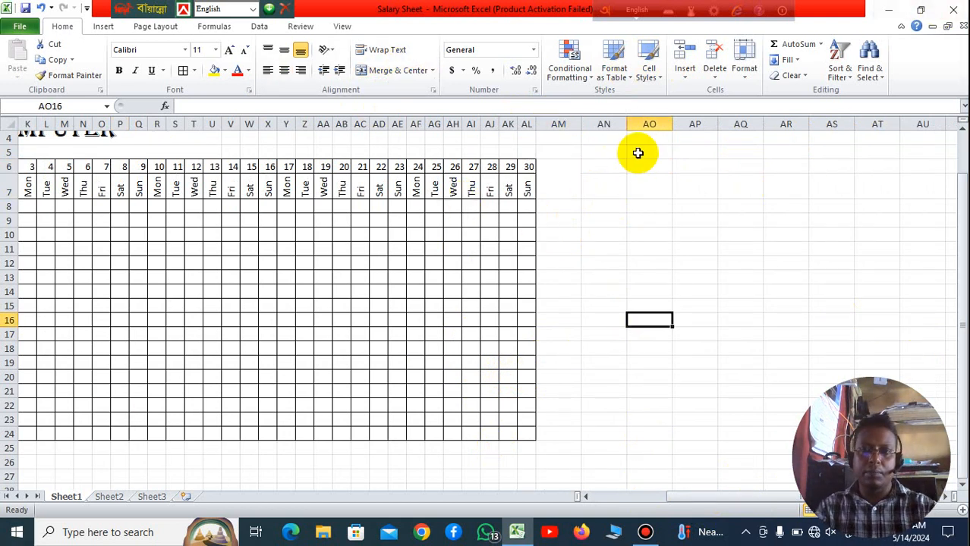
pyautogui.moveTo(602, 170); pyautogui.dragTo(611, 185)
pyautogui.click(610, 188)
pyautogui.click(401, 70)
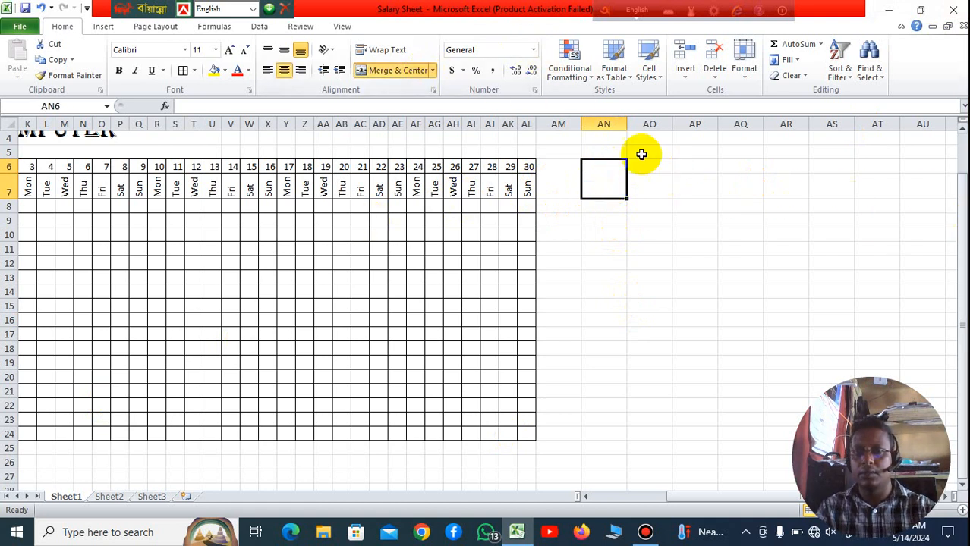
pyautogui.moveTo(660, 174); pyautogui.dragTo(651, 190)
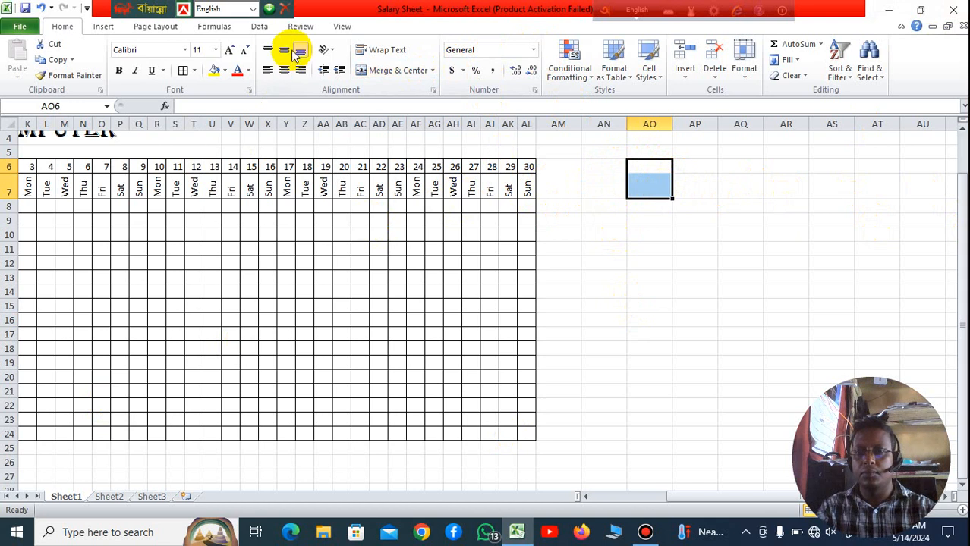
pyautogui.click(402, 71)
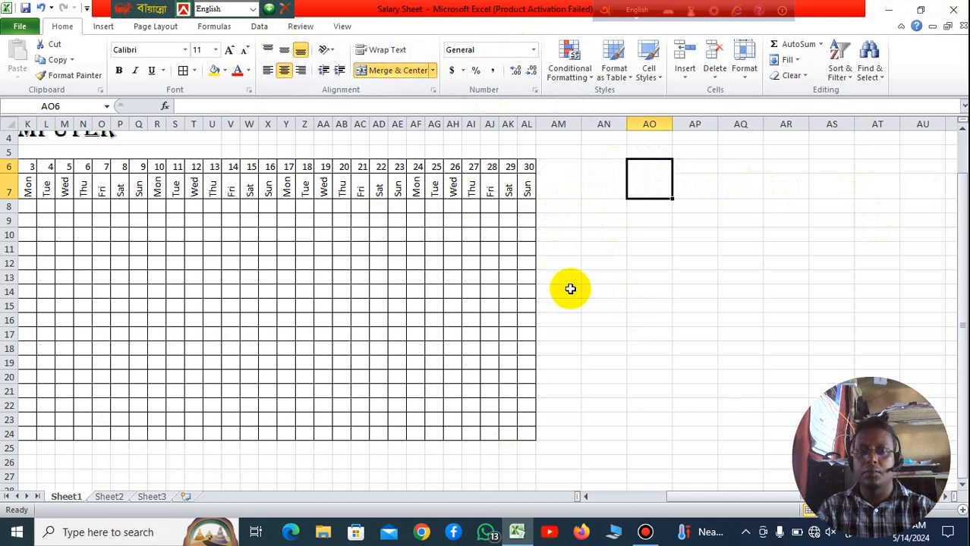
pyautogui.click(596, 291)
# Step: Apply all borders to the heading range AM6:AU7
pyautogui.moveTo(557, 176); pyautogui.dragTo(905, 180)
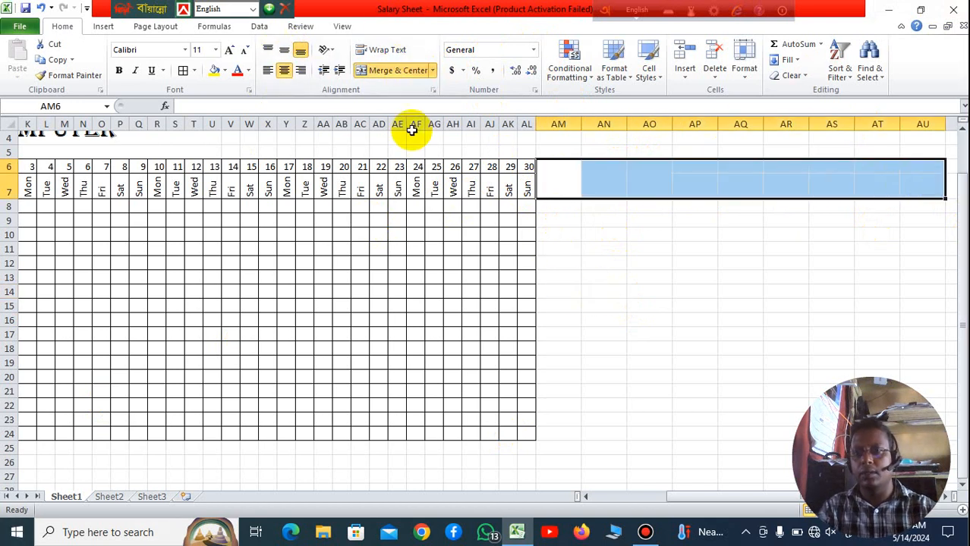
pyautogui.click(182, 71)
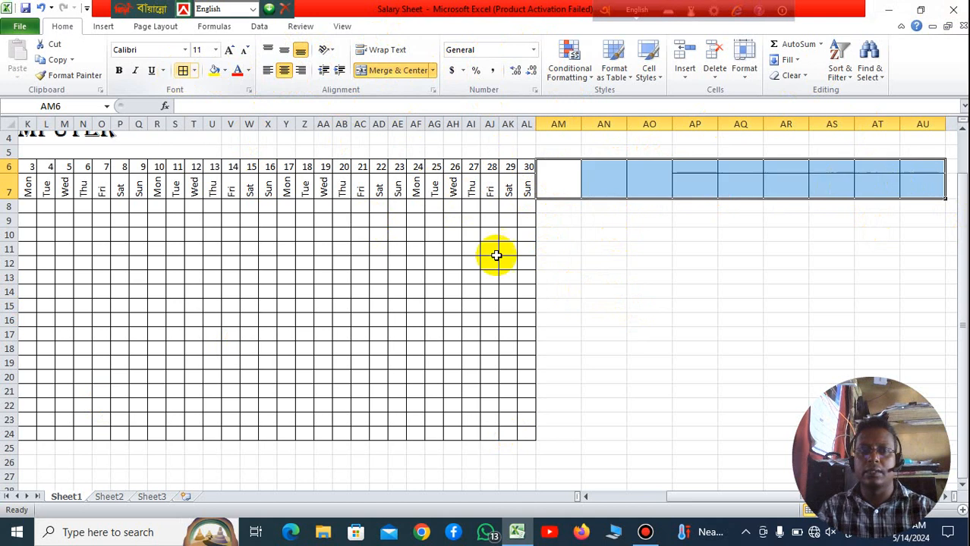
pyautogui.click(693, 350)
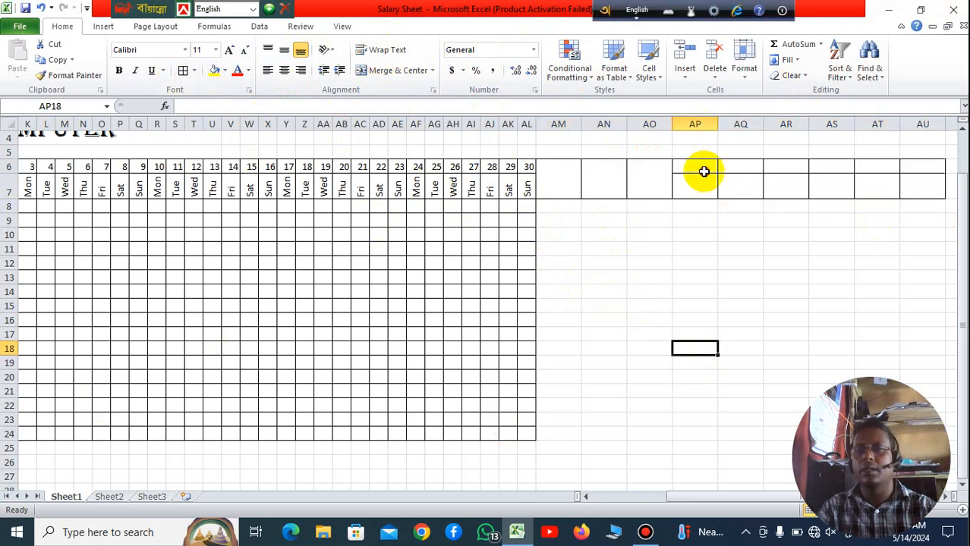
# Step: Merge and center rows 6 and 7 separately in each of the columns AP to AU
pyautogui.moveTo(703, 169); pyautogui.dragTo(706, 188)
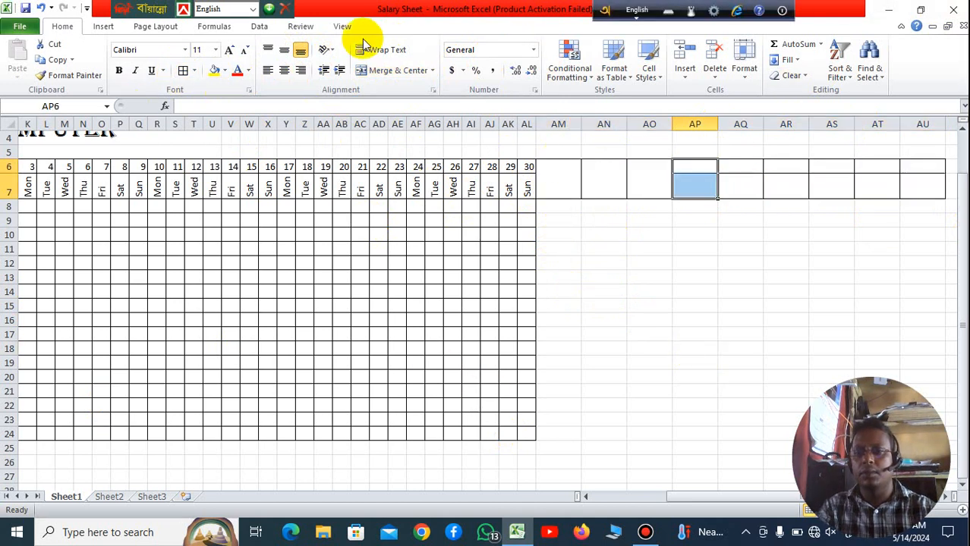
pyautogui.click(385, 70)
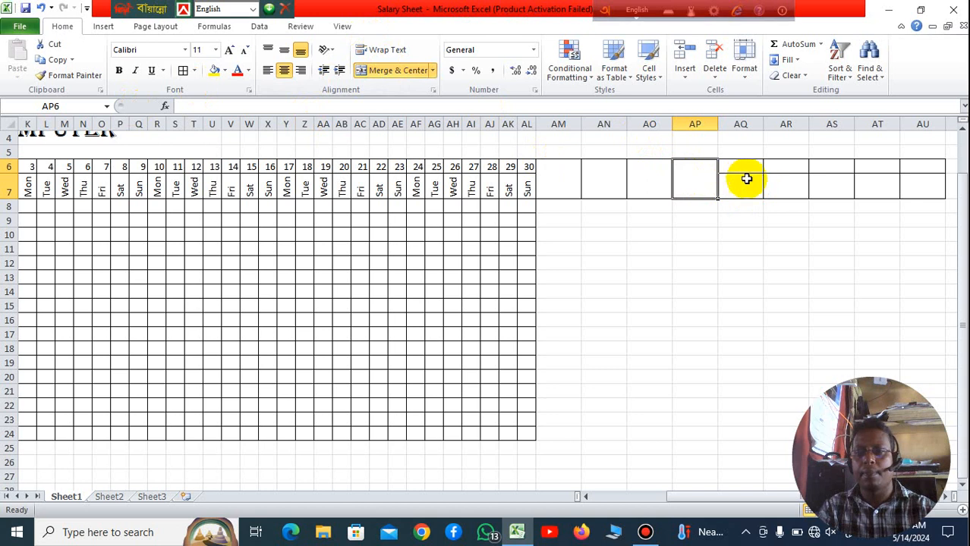
pyautogui.moveTo(744, 171); pyautogui.dragTo(736, 186)
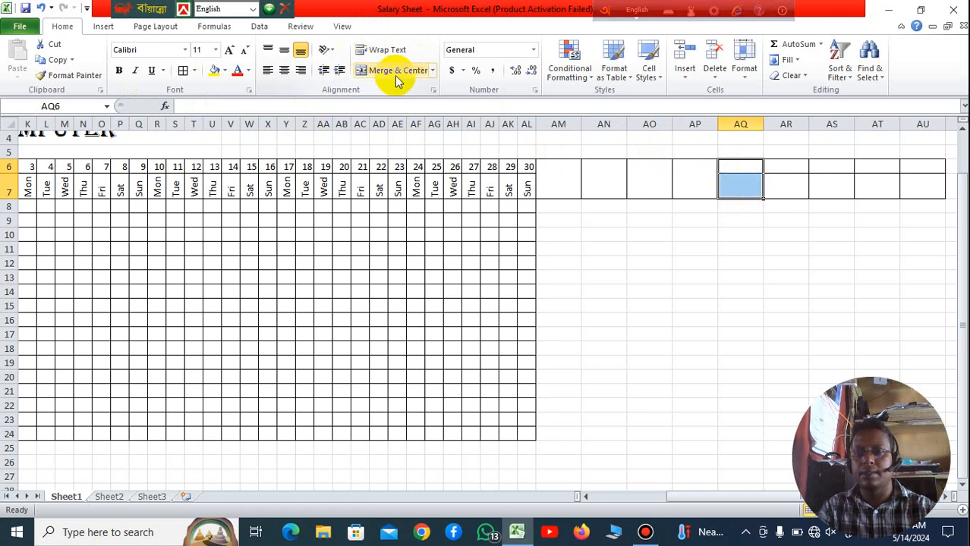
pyautogui.click(396, 75)
pyautogui.moveTo(784, 162); pyautogui.dragTo(834, 193)
pyautogui.click(814, 240)
pyautogui.click(405, 76)
pyautogui.click(393, 70)
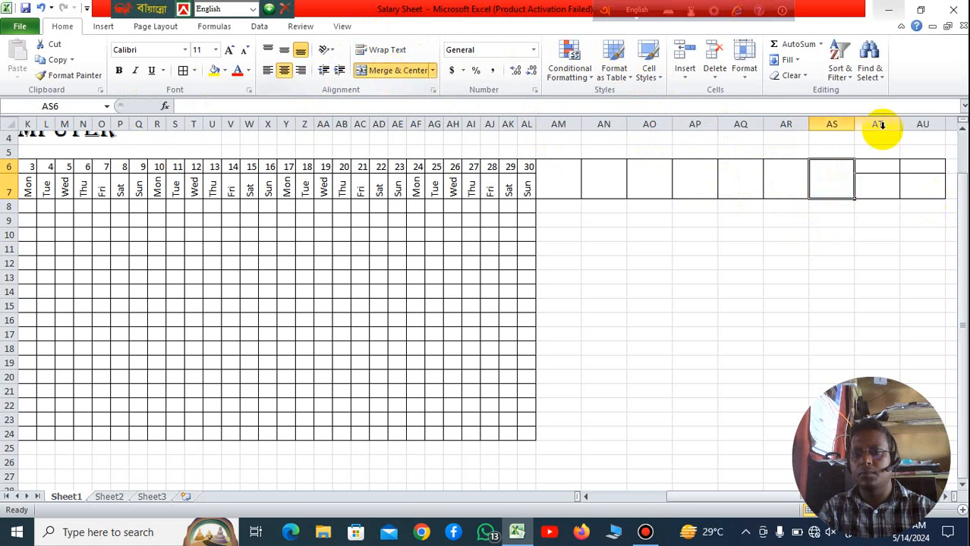
pyautogui.moveTo(884, 174); pyautogui.dragTo(883, 189)
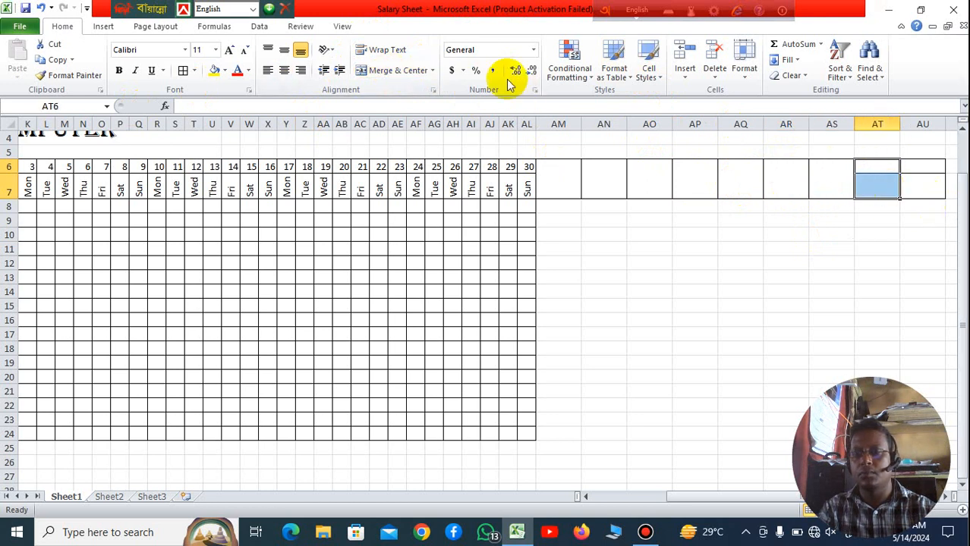
pyautogui.click(408, 76)
pyautogui.moveTo(933, 164); pyautogui.dragTo(933, 188)
pyautogui.click(401, 71)
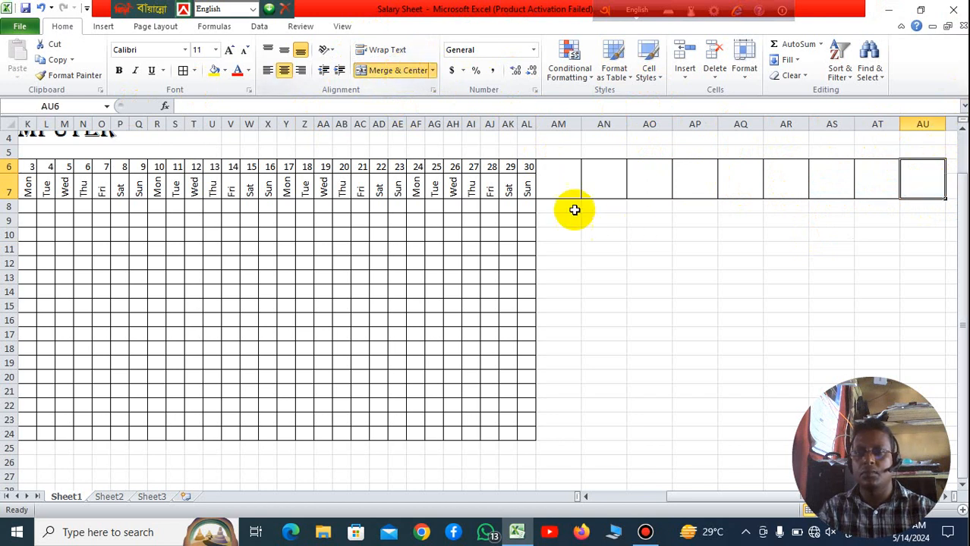
# Step: Enter the heading Basic Salary in the merged cell AM6
pyautogui.click(558, 184)
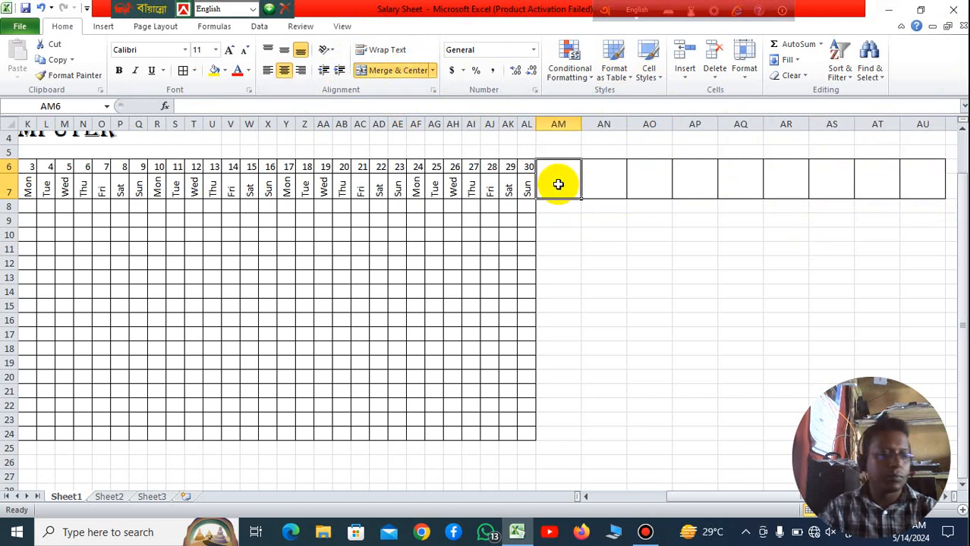
pyautogui.write('S')
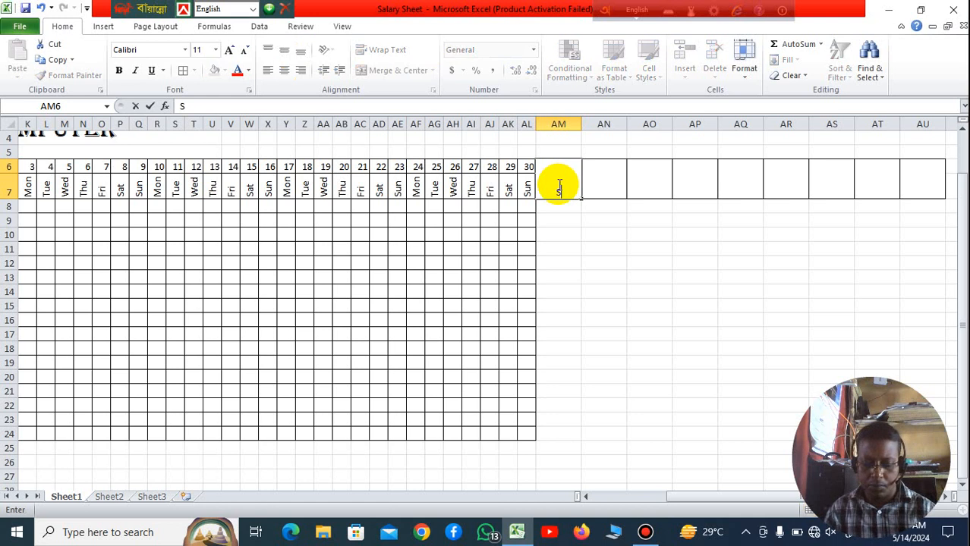
pyautogui.write('al')
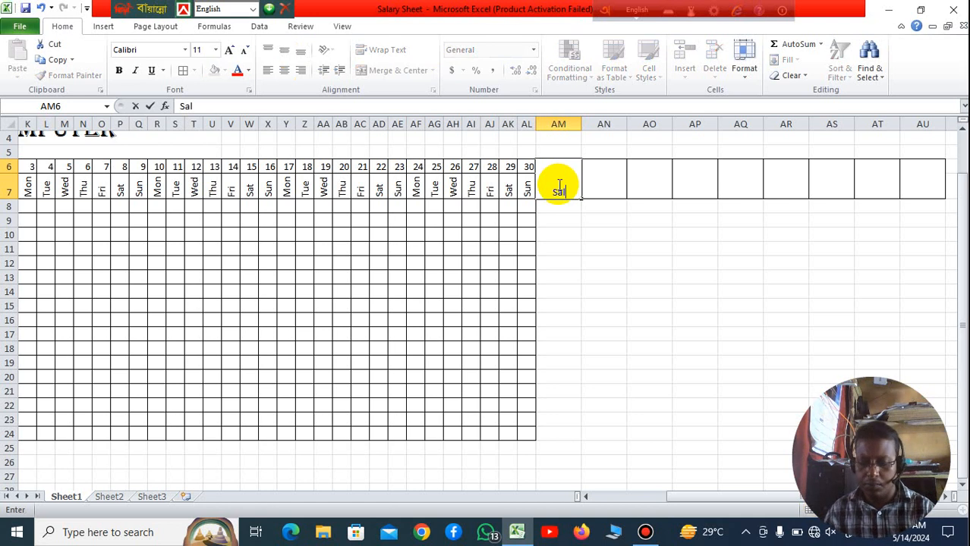
pyautogui.write('r')
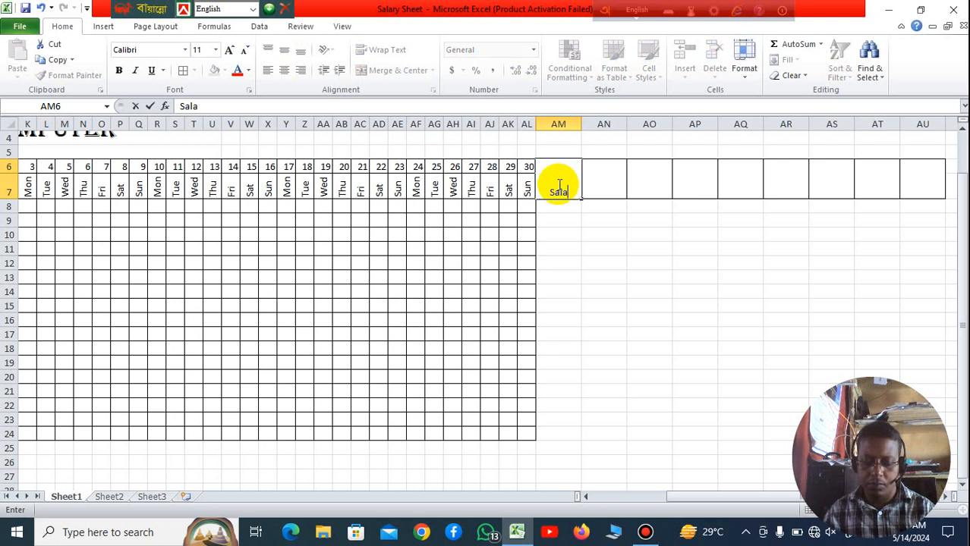
pyautogui.write('u')
pyautogui.press('BackSpace')
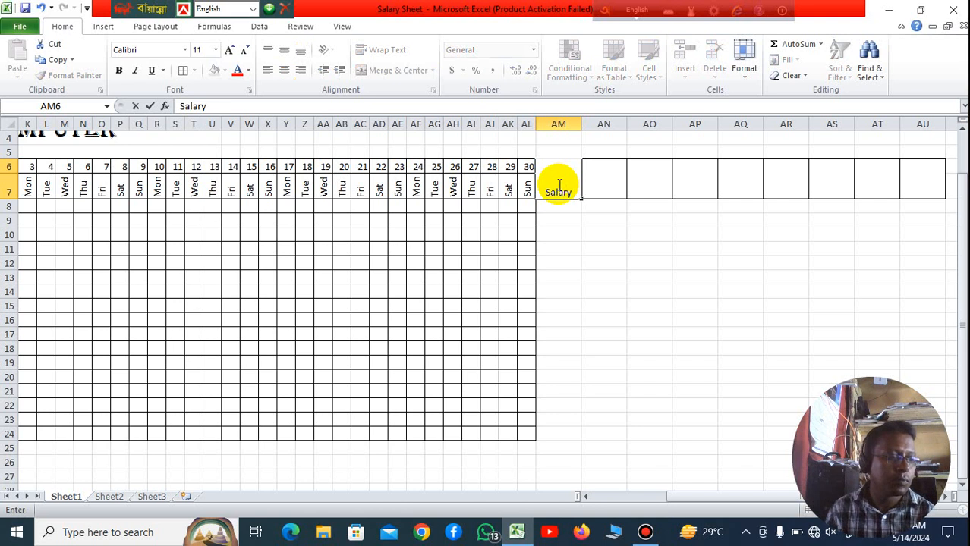
pyautogui.press('BackSpace')
pyautogui.press('BackSpace')
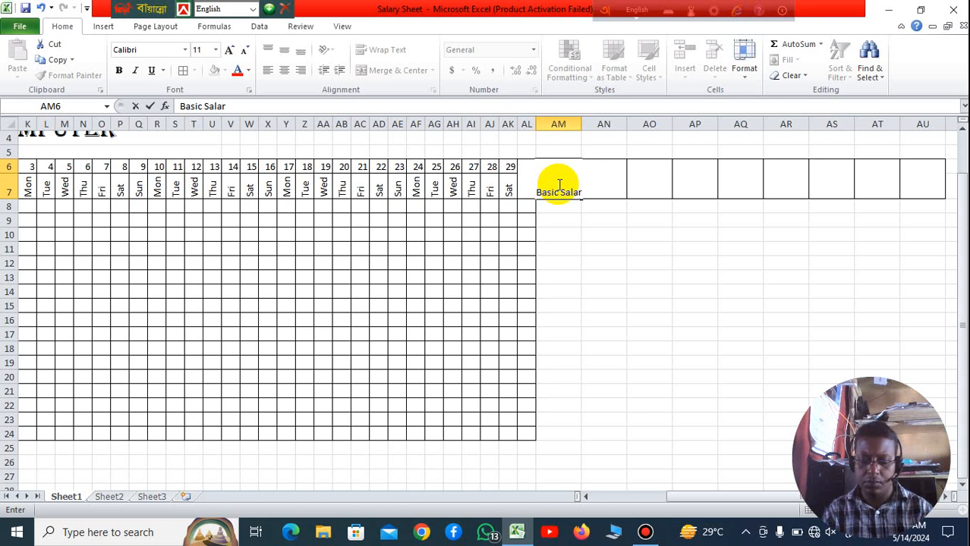
pyautogui.click(693, 390)
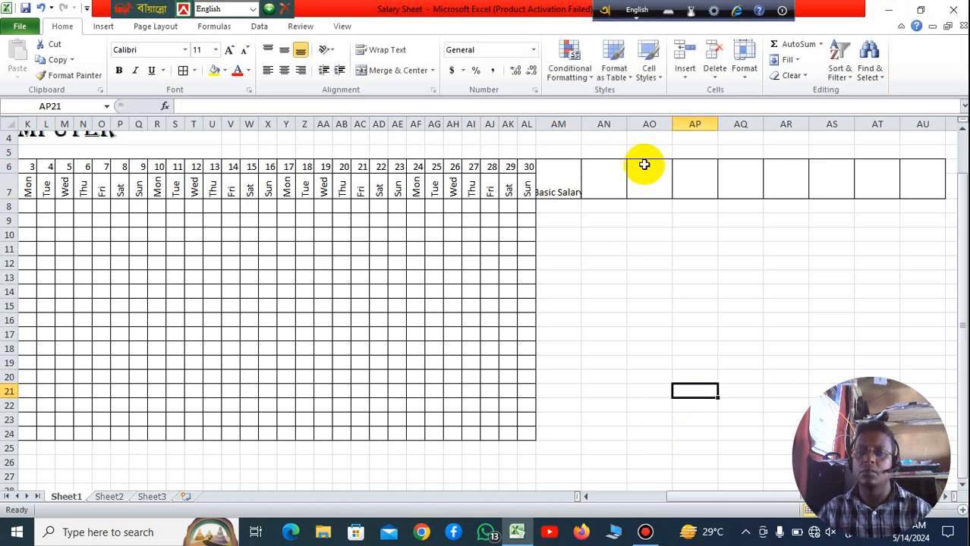
# Step: Enter the heading Par Day in the merged cell AN6, beside Basic Salary
pyautogui.click(644, 165)
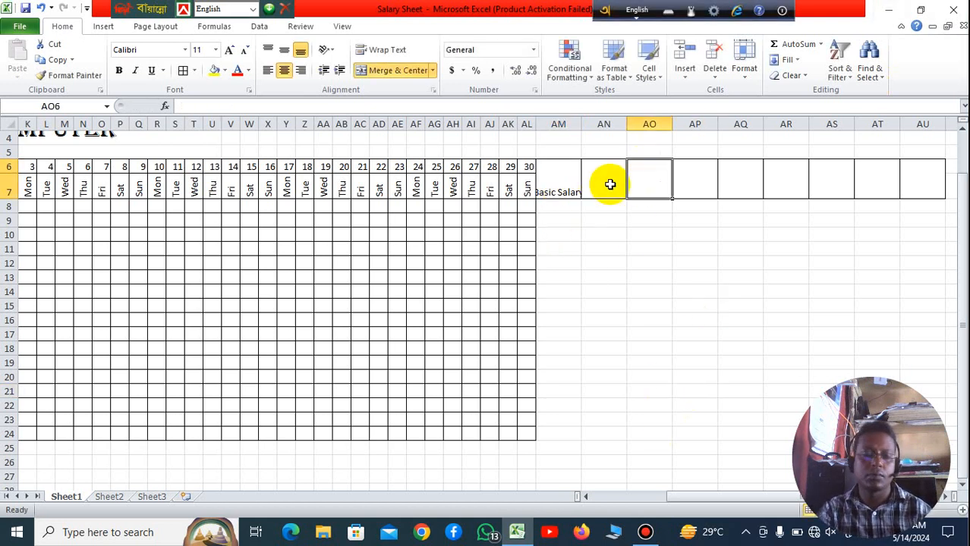
pyautogui.click(610, 182)
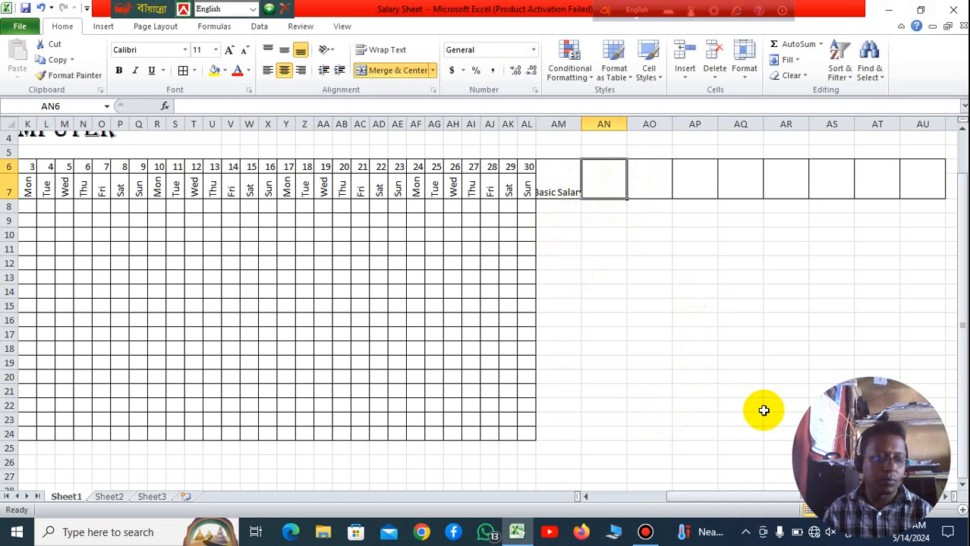
pyautogui.write('Par')
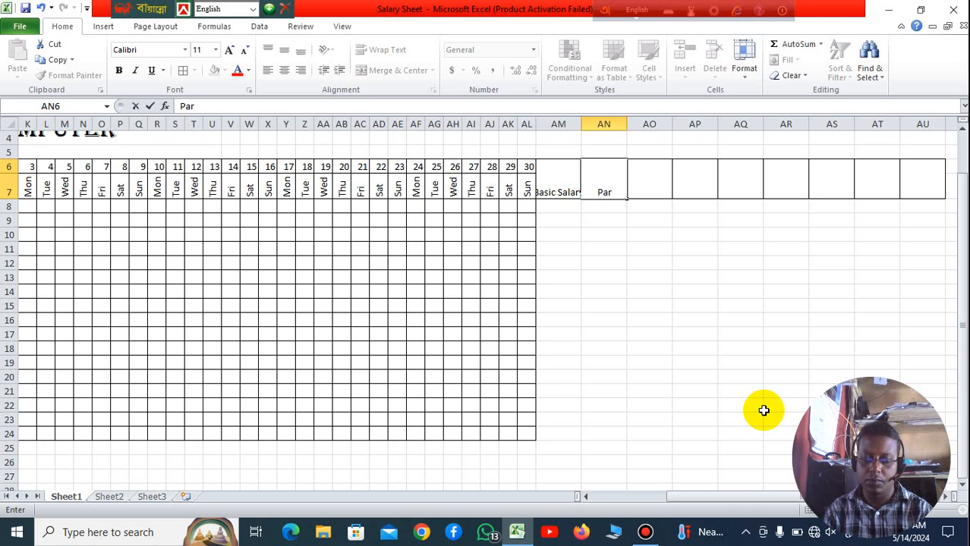
pyautogui.write('Day')
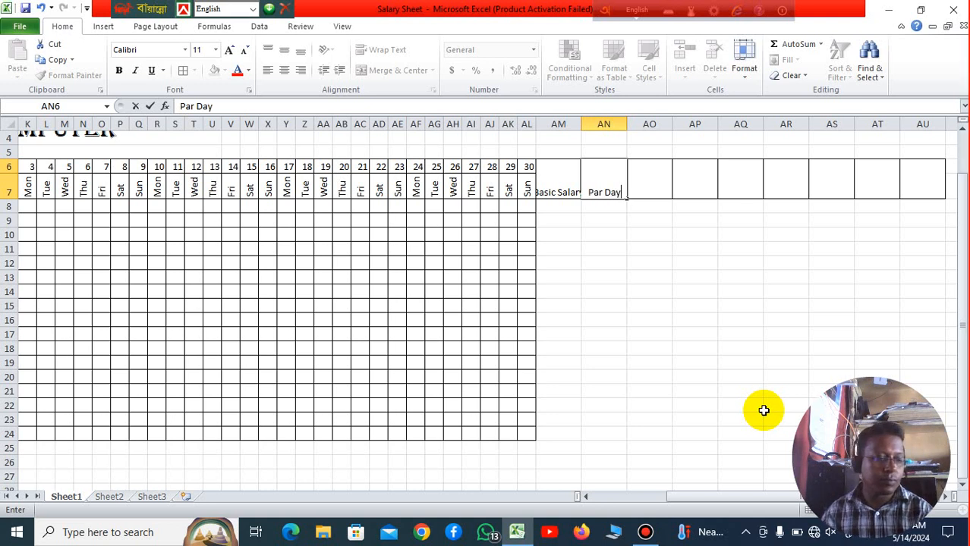
pyautogui.press('Tab')
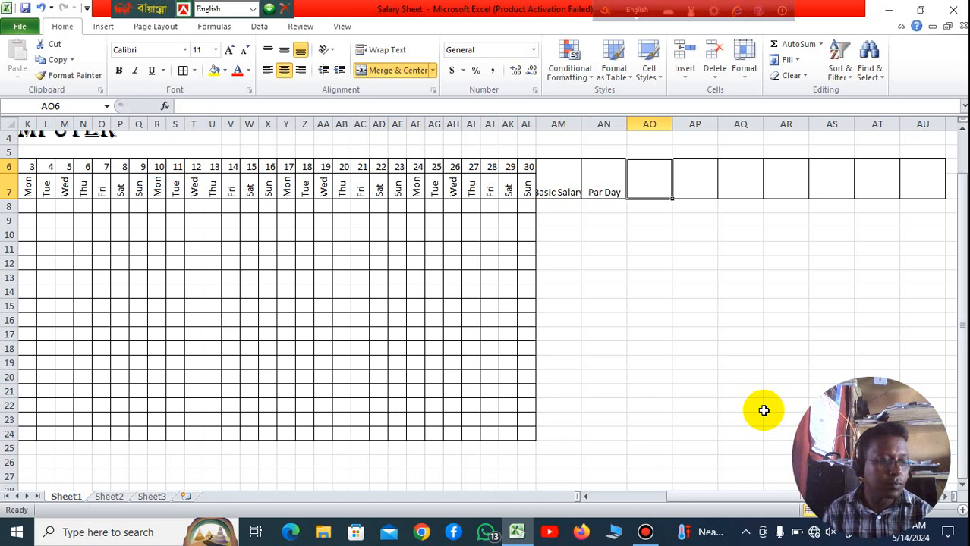
# Step: Enter the heading Total Present in the merged cell AO6
pyautogui.write('Total')
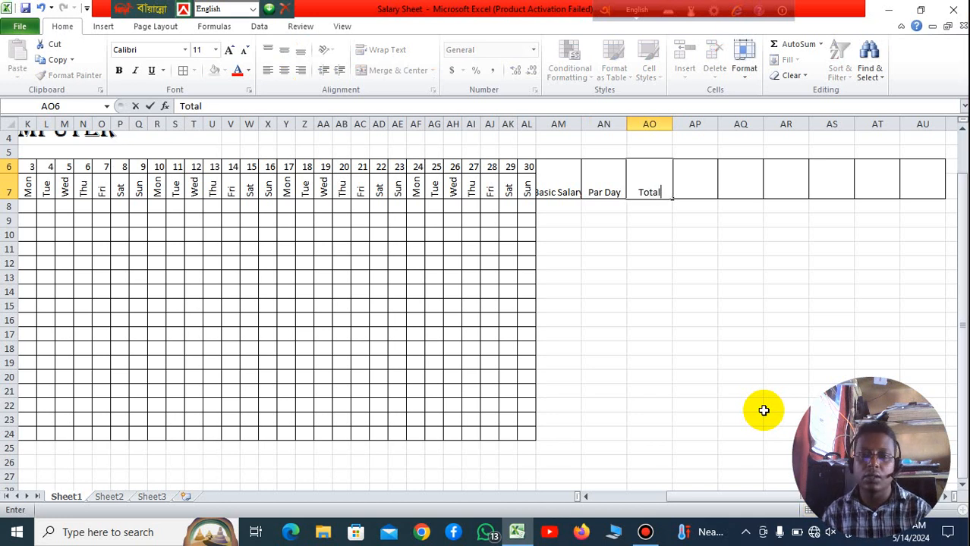
pyautogui.write(' P')
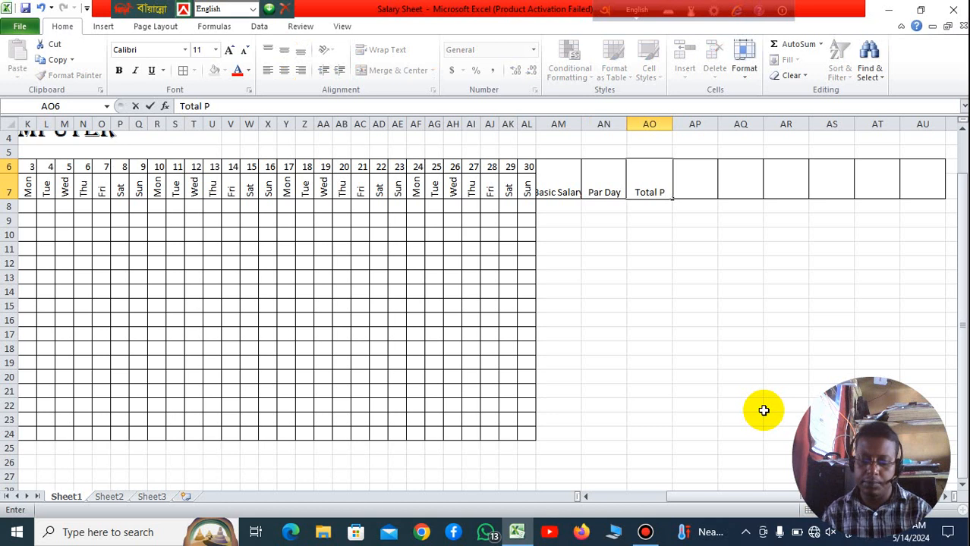
pyautogui.write('rese')
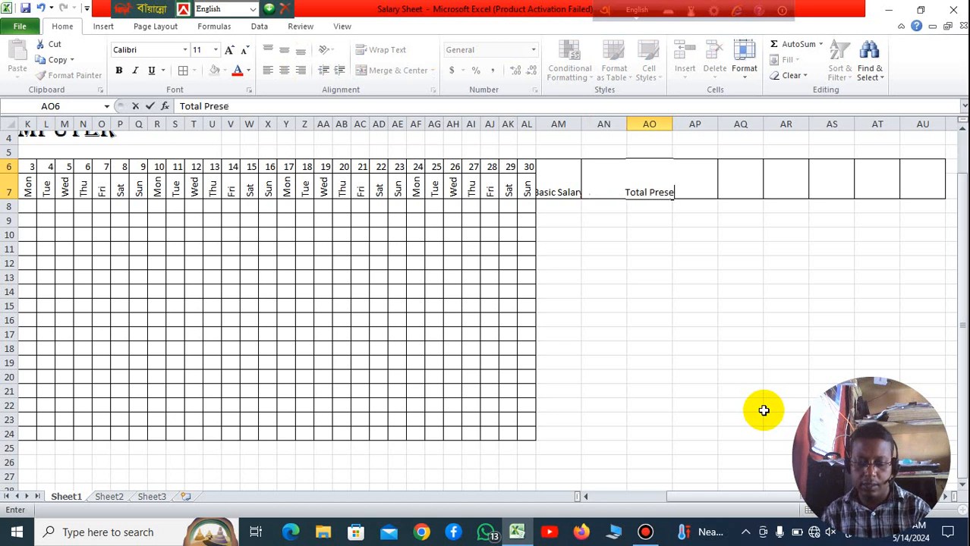
pyautogui.write('nt')
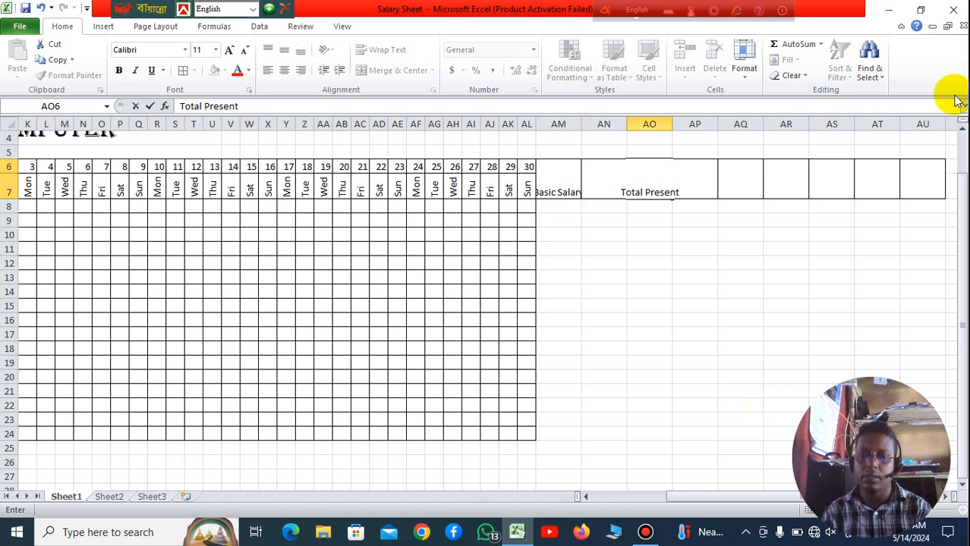
pyautogui.click(797, 292)
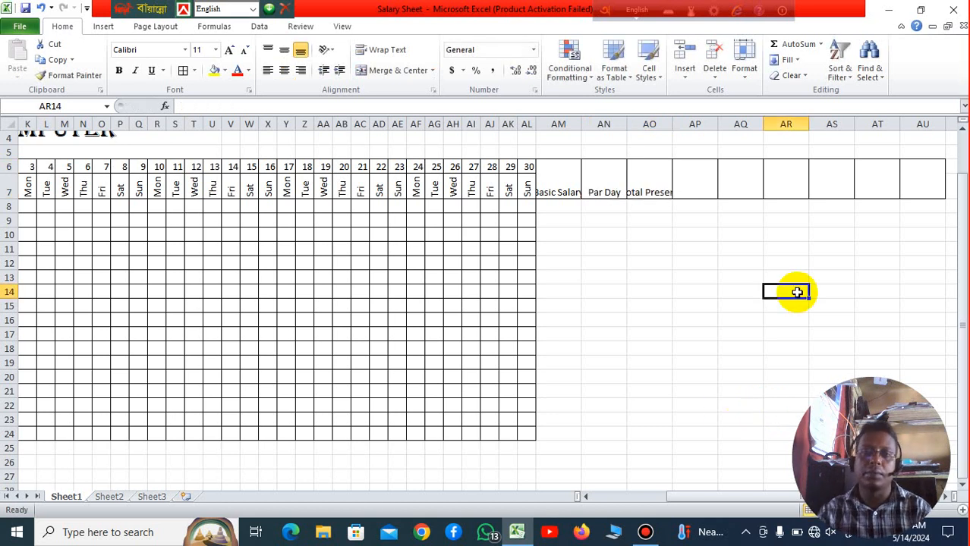
# Step: Enter the heading Total Absent in the merged cell AP6
pyautogui.click(702, 183)
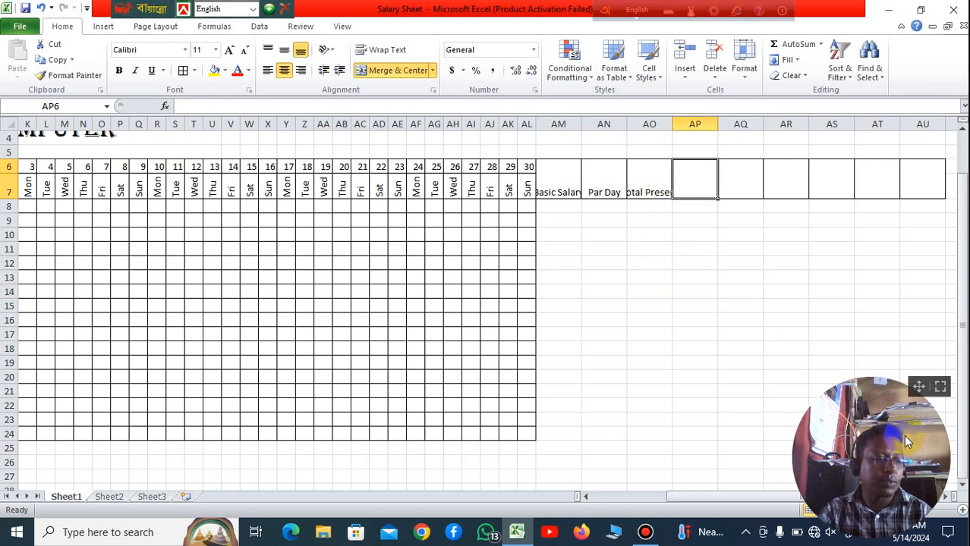
pyautogui.write('T')
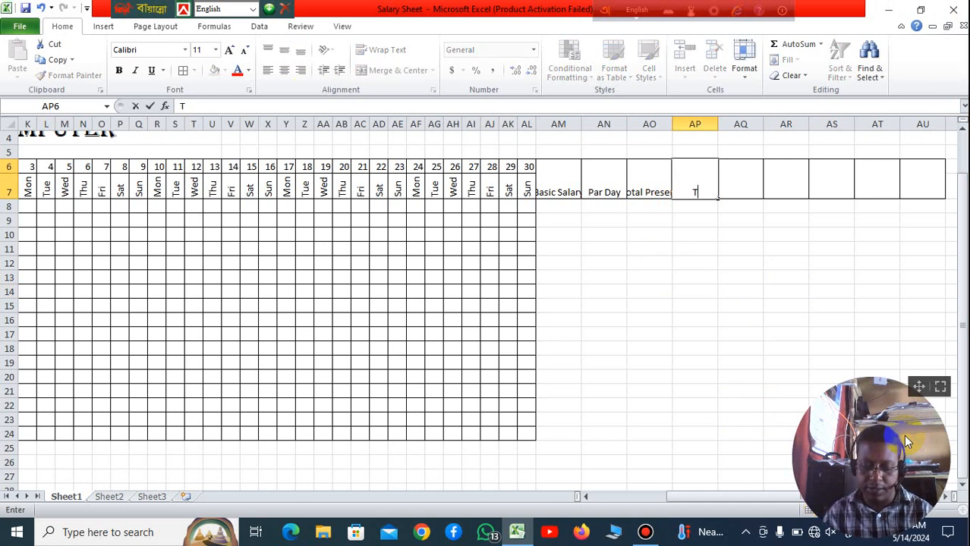
pyautogui.write('ota')
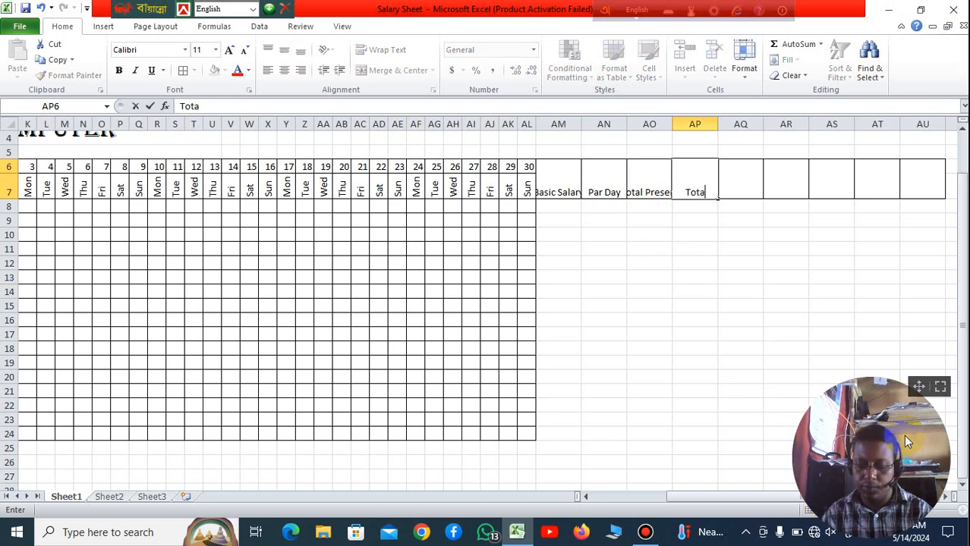
pyautogui.write('l A')
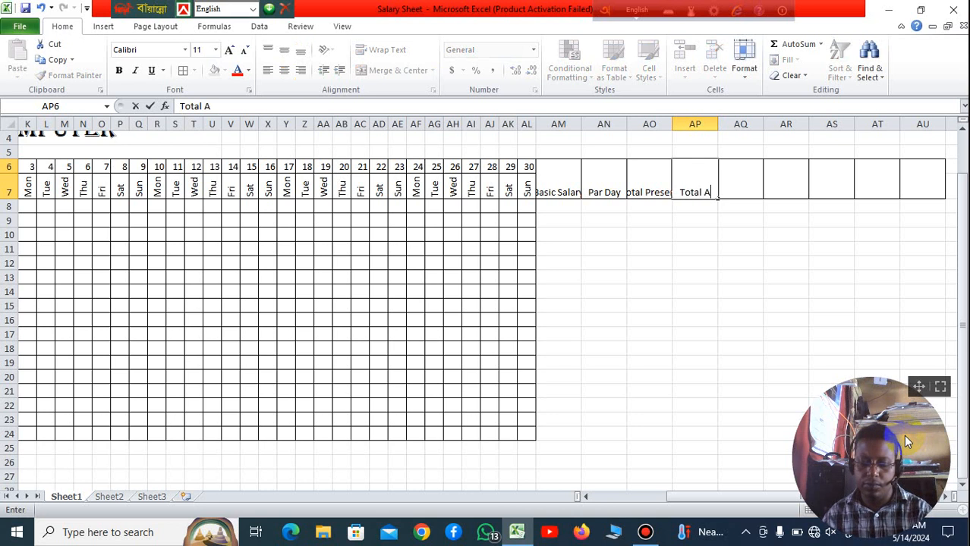
pyautogui.write('b')
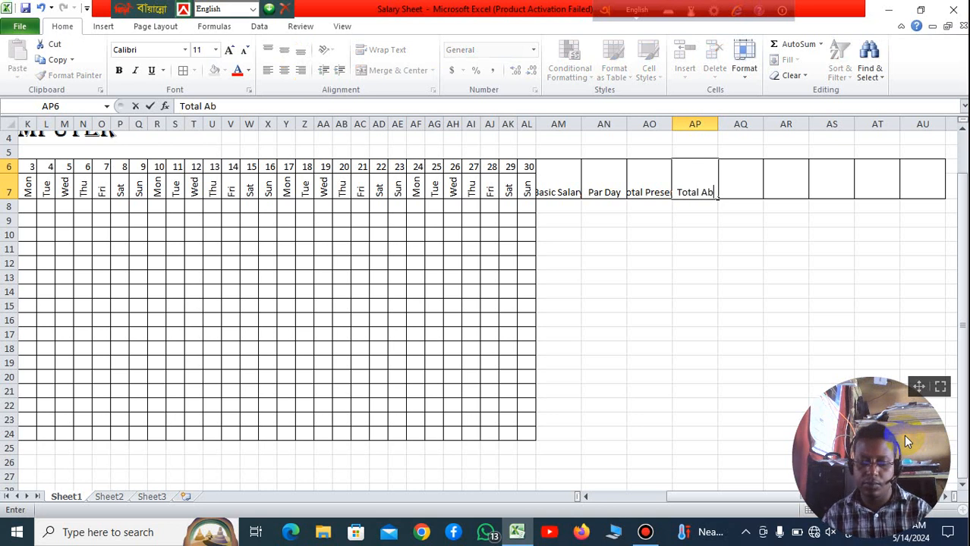
pyautogui.write('se')
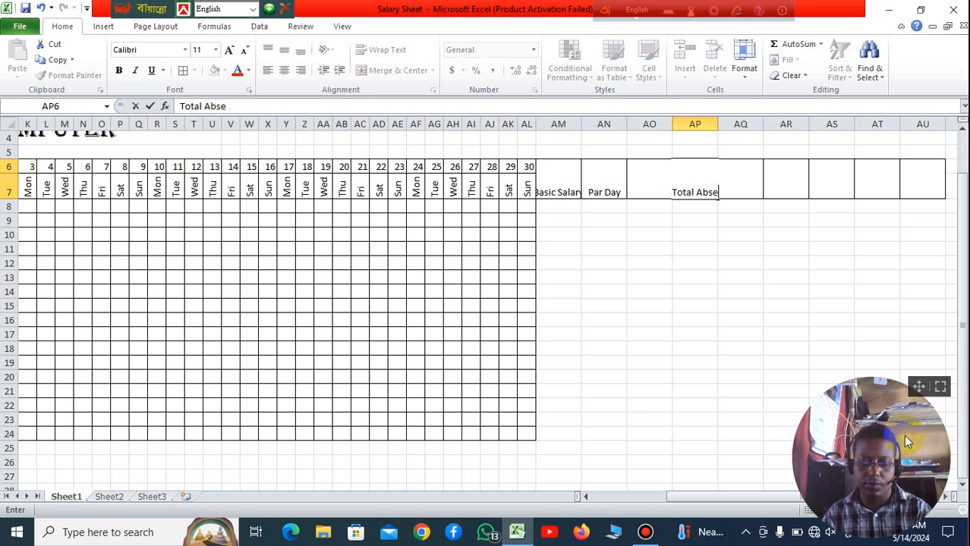
pyautogui.write('nt')
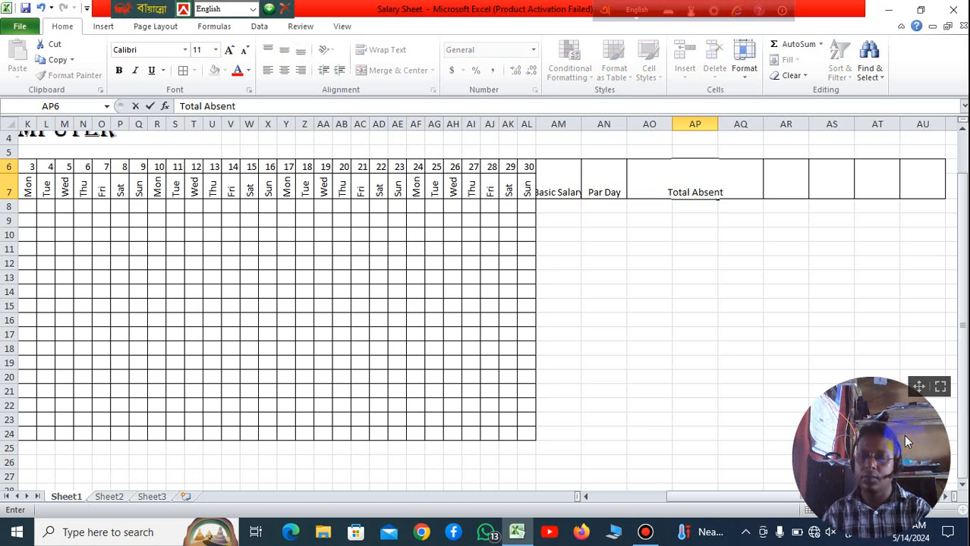
# Step: Enter the heading Off Day in the merged cell AQ6
pyautogui.click(736, 186)
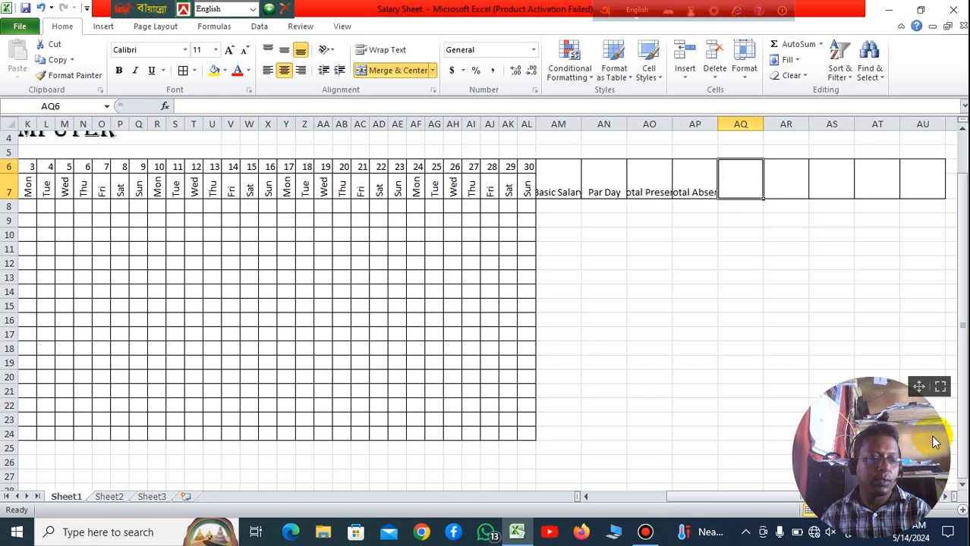
pyautogui.write('Of')
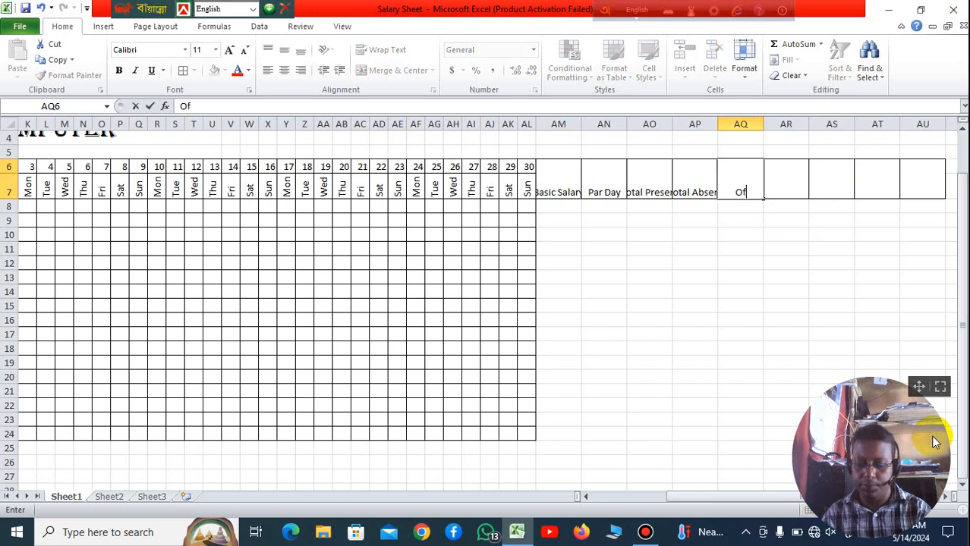
pyautogui.write('ft')
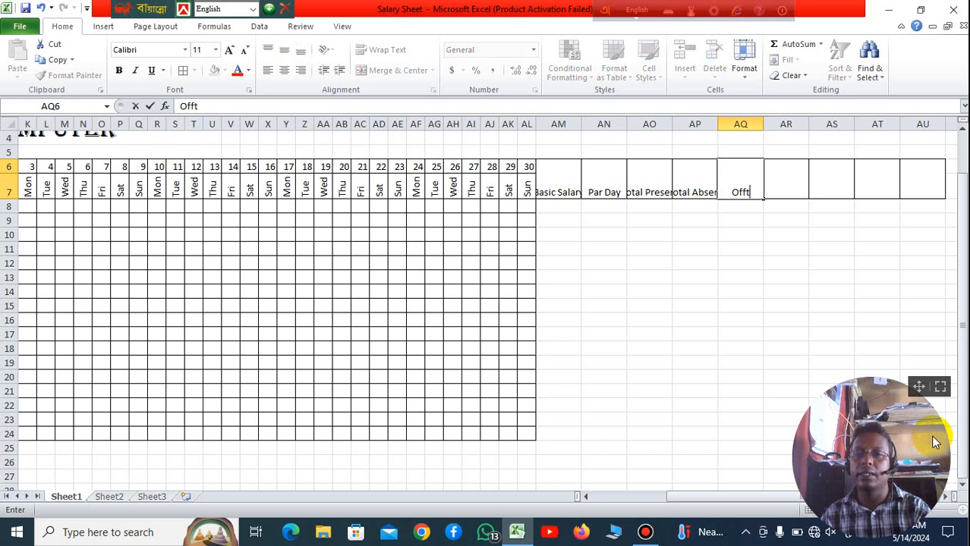
pyautogui.press('BackSpace')
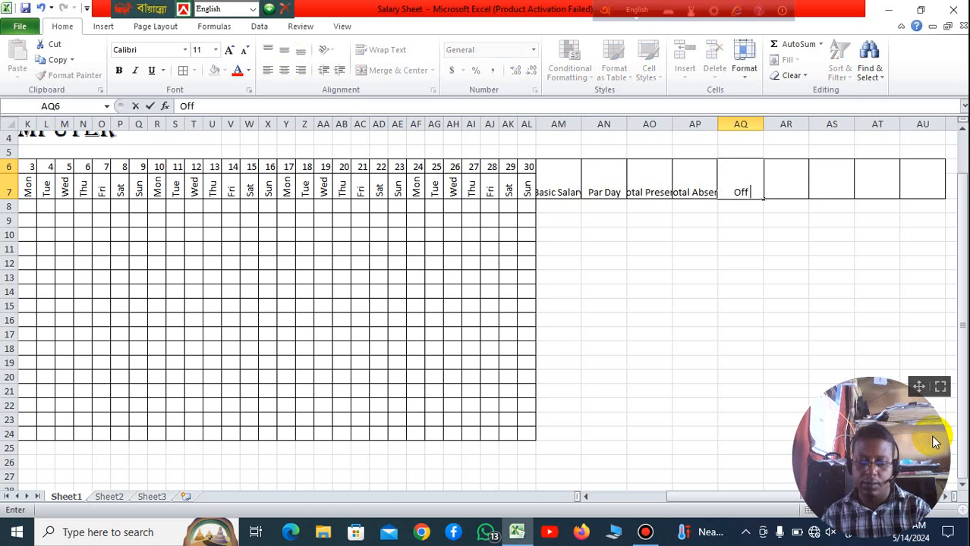
pyautogui.write('Day')
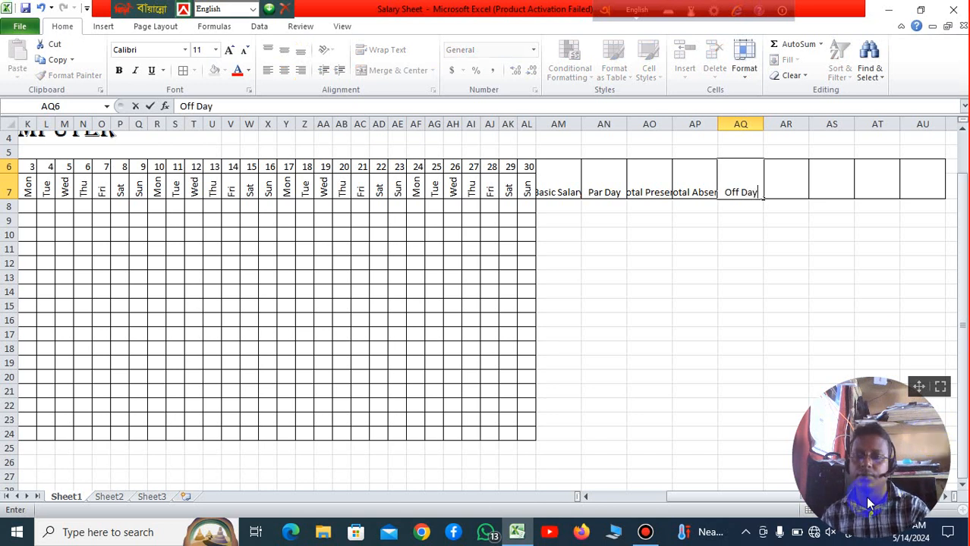
pyautogui.click(877, 288)
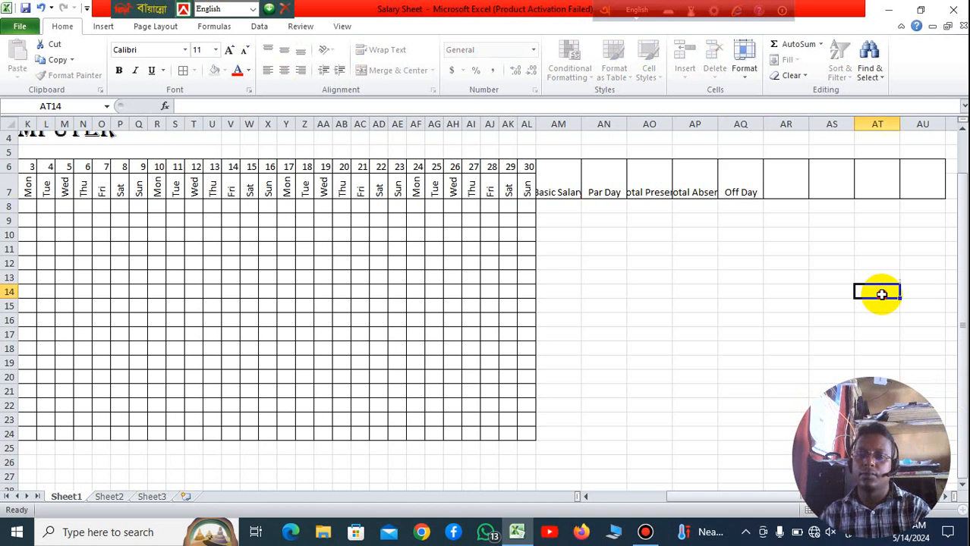
# Step: Enter the heading Total Paid in the merged cell AR6
pyautogui.click(785, 165)
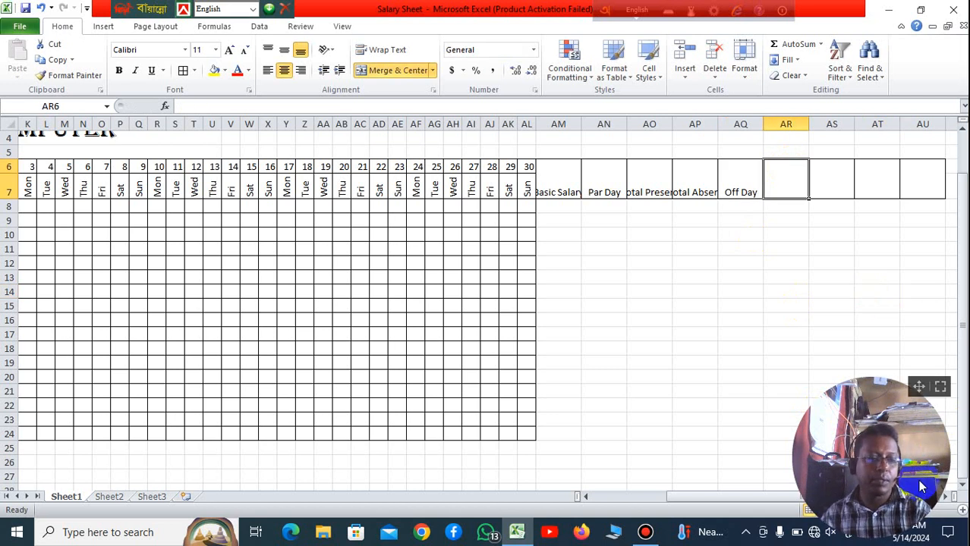
pyautogui.write('To')
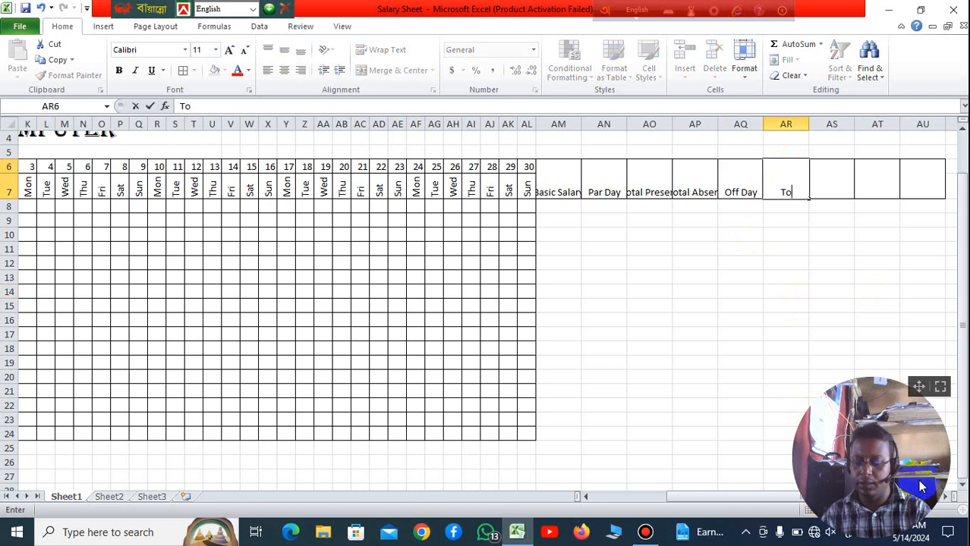
pyautogui.write('tal')
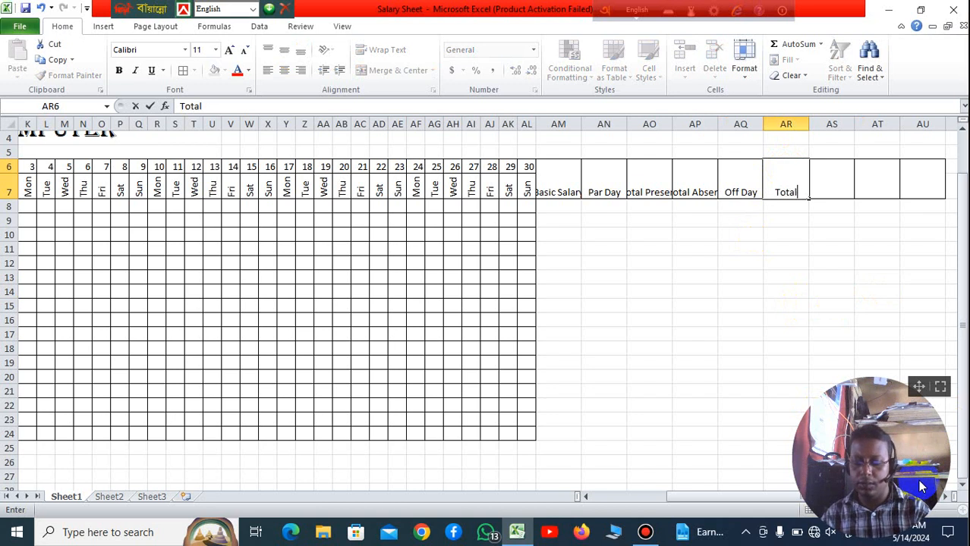
pyautogui.write(' Paid')
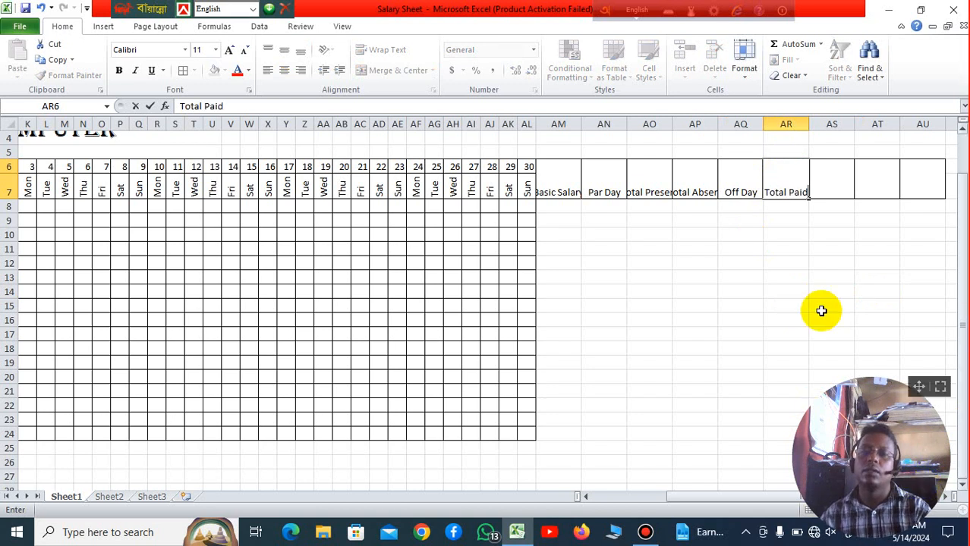
pyautogui.click(827, 264)
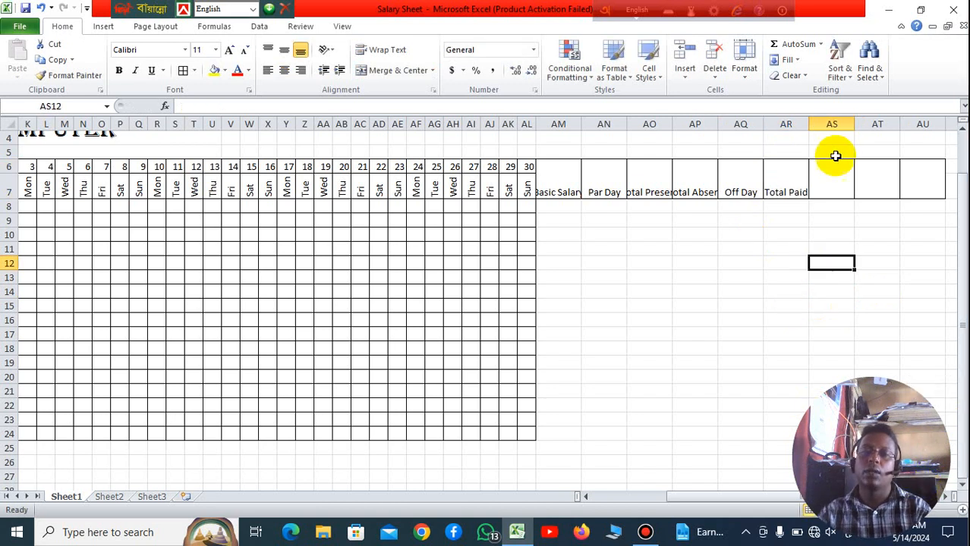
# Step: Enter the heading Total Paid Salary in the merged cell AS6 and select the empty heading cell AT6
pyautogui.click(834, 177)
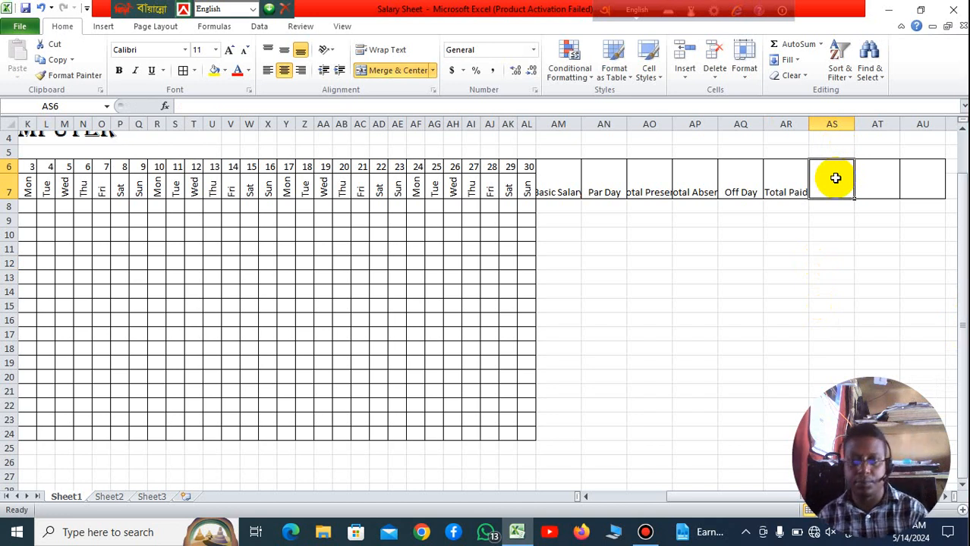
pyautogui.write('Total')
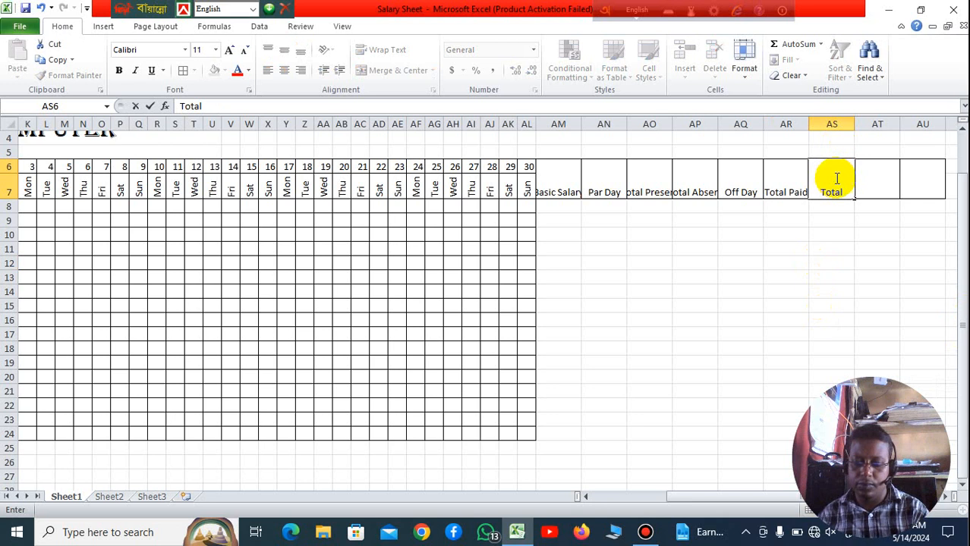
pyautogui.write(' Paid')
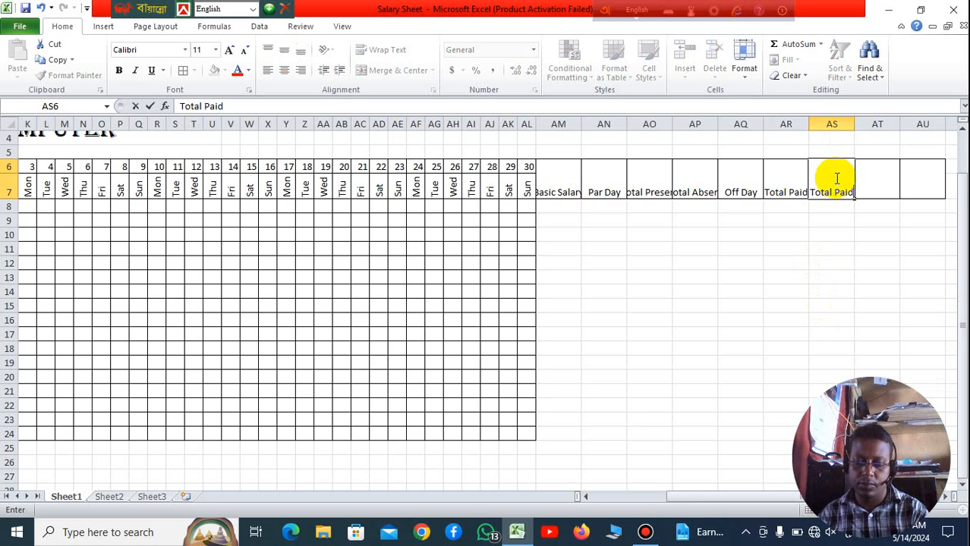
pyautogui.write(' Sal')
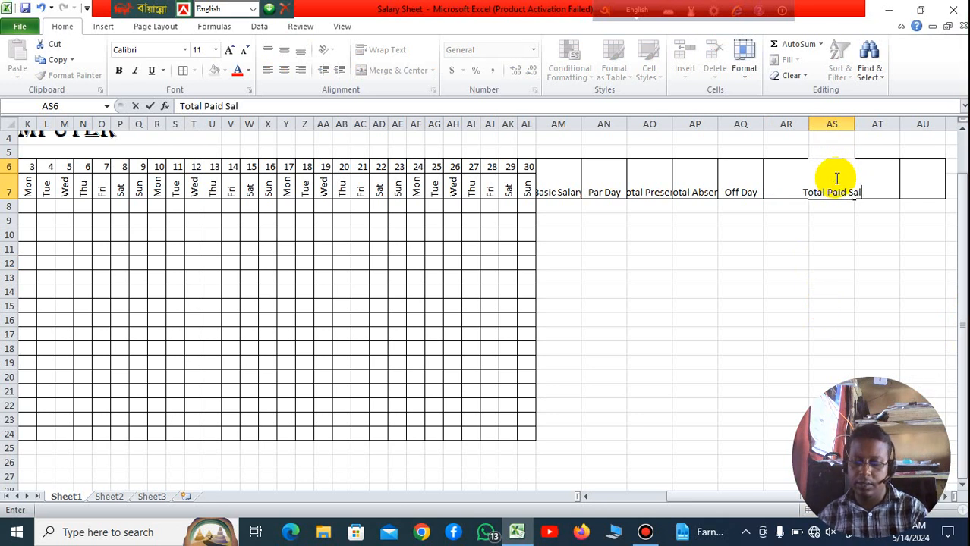
pyautogui.write('ar')
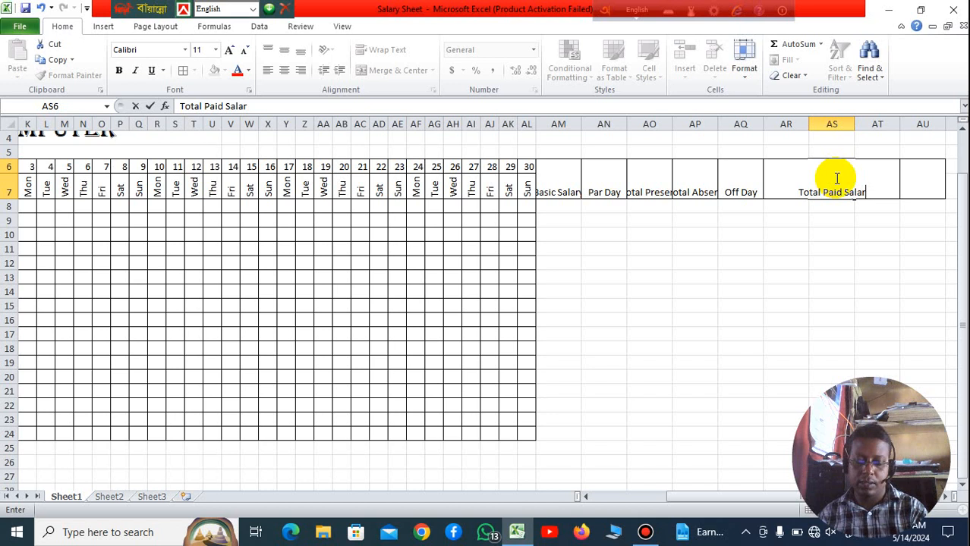
pyautogui.write('y')
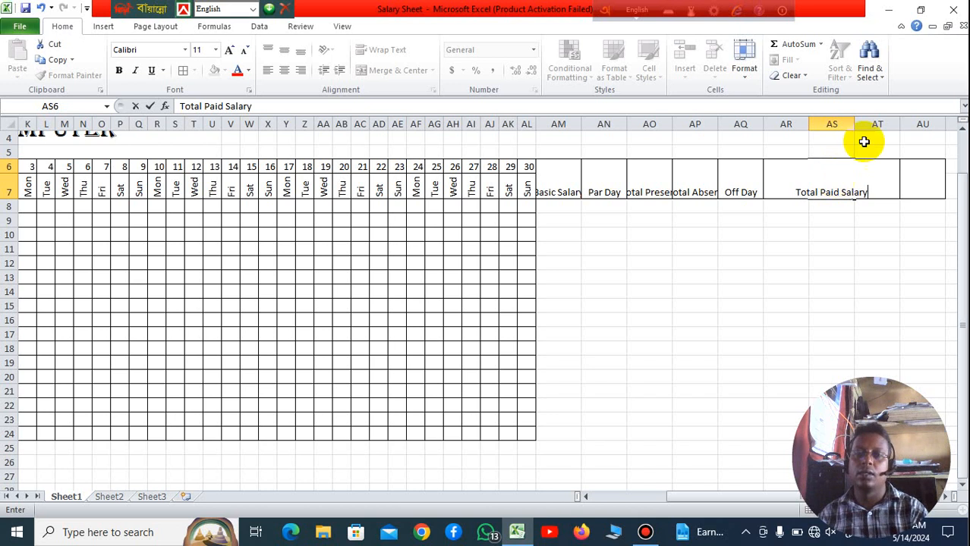
pyautogui.click(924, 291)
pyautogui.click(887, 186)
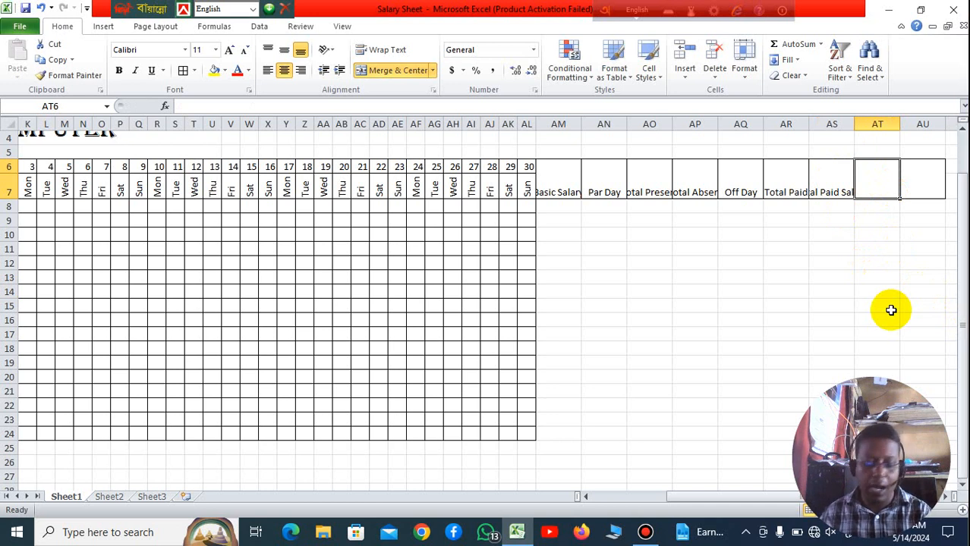
# Step: Enter the heading House Rant in the merged cell AT6
pyautogui.write('Ho')
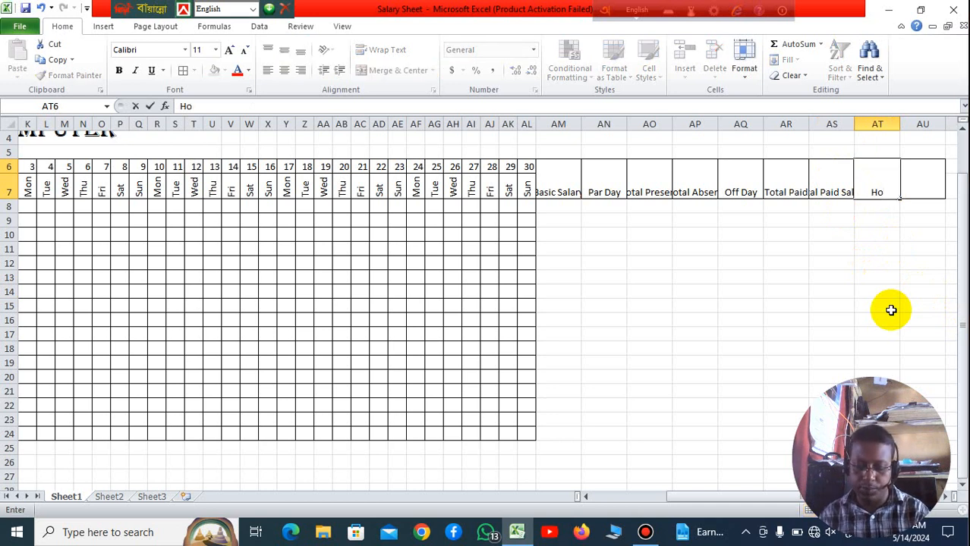
pyautogui.write('use')
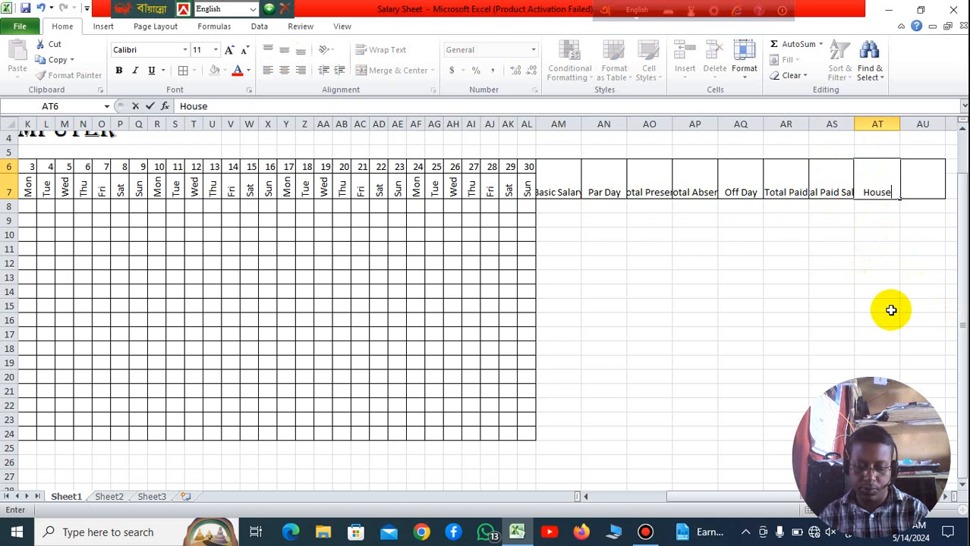
pyautogui.write(' Ra')
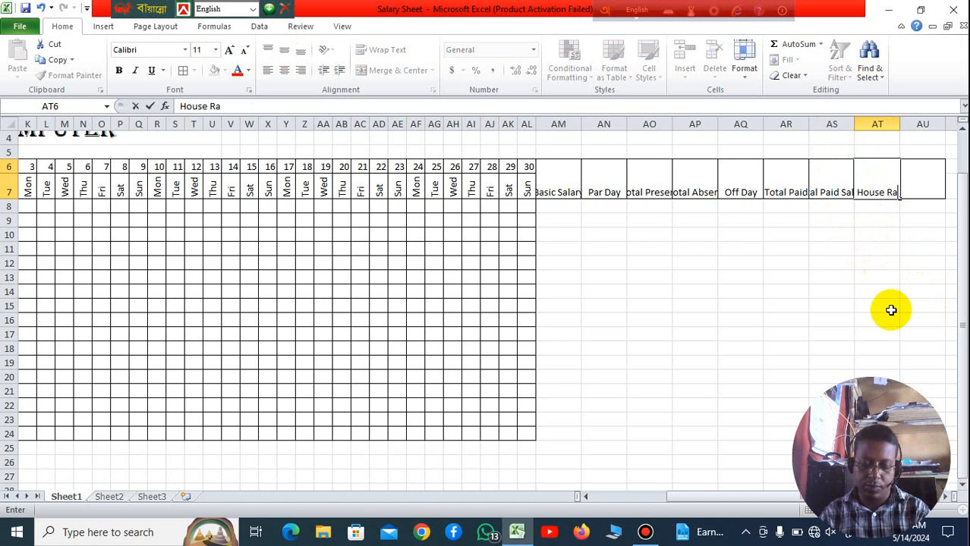
pyautogui.write('nt')
pyautogui.press('Tab')
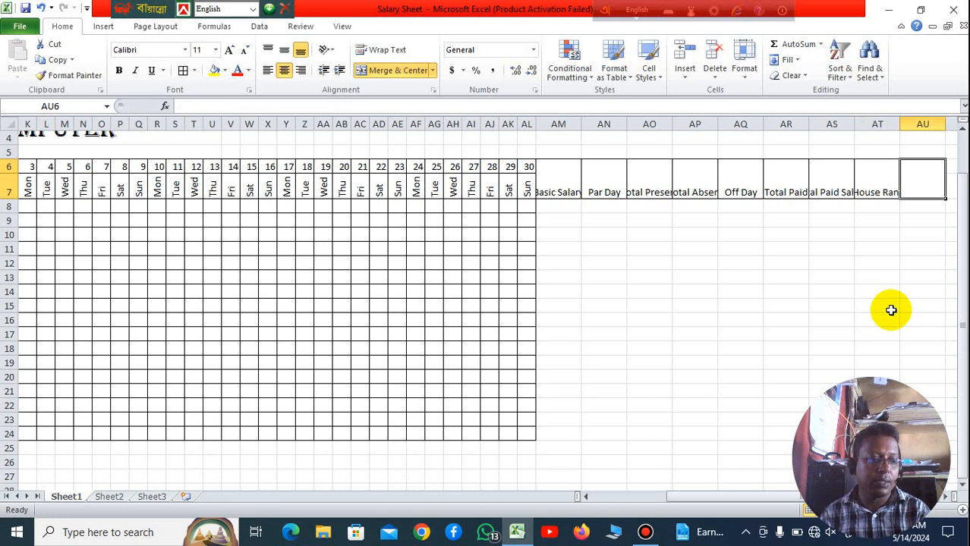
# Step: Enter the heading Madical Cost in the merged cell AU6
pyautogui.write('M')
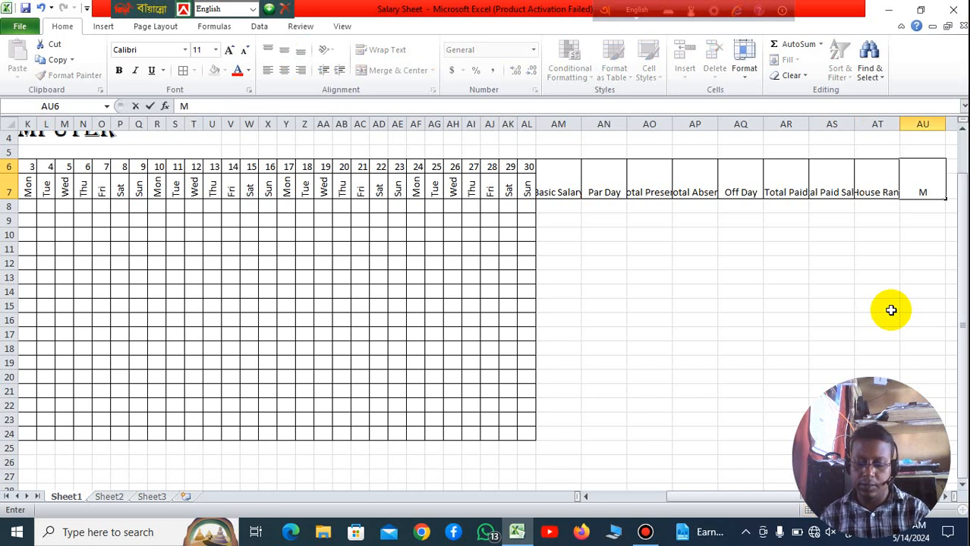
pyautogui.write('a')
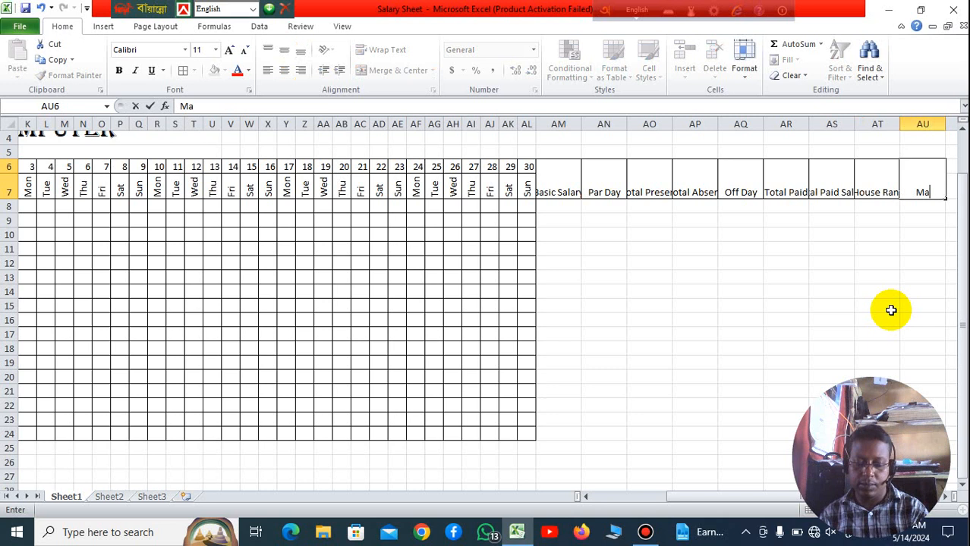
pyautogui.write('dic')
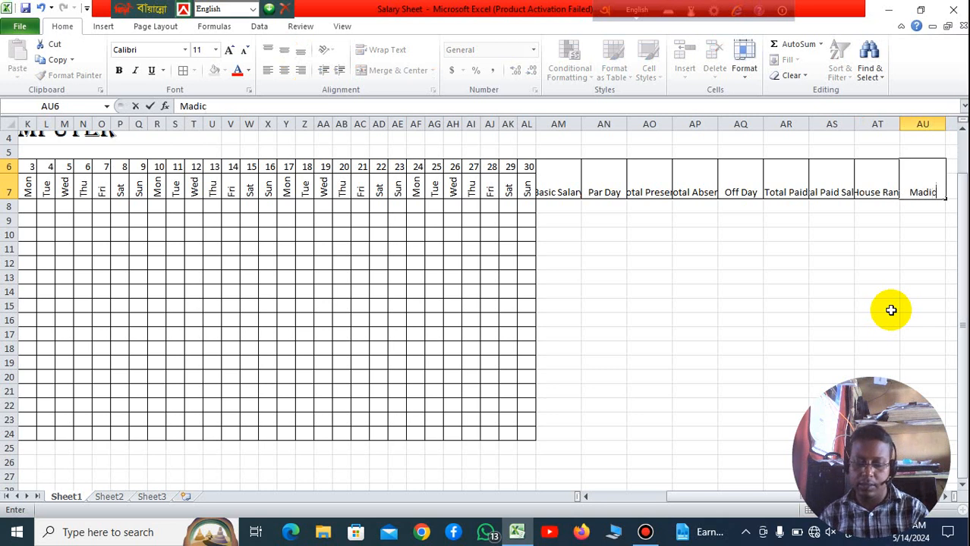
pyautogui.write('al')
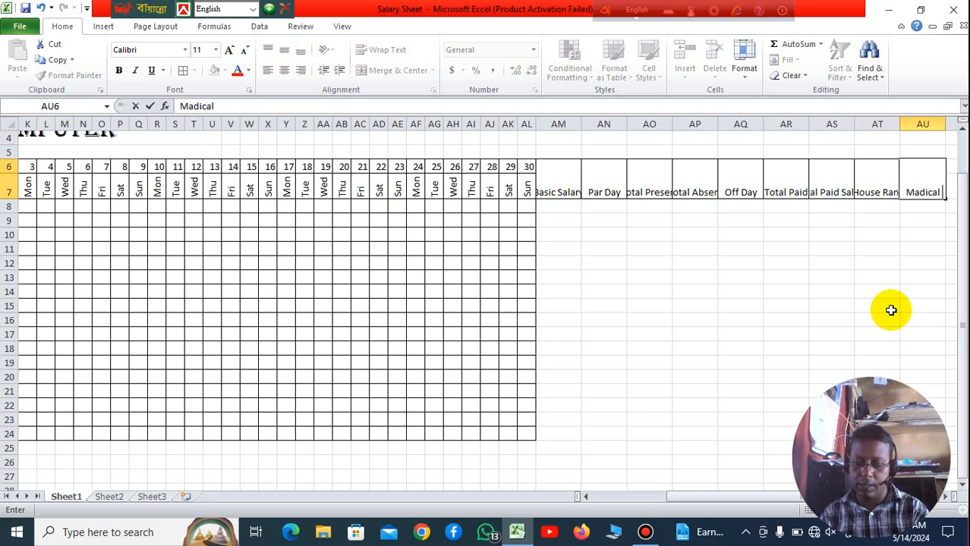
pyautogui.write(' Cost')
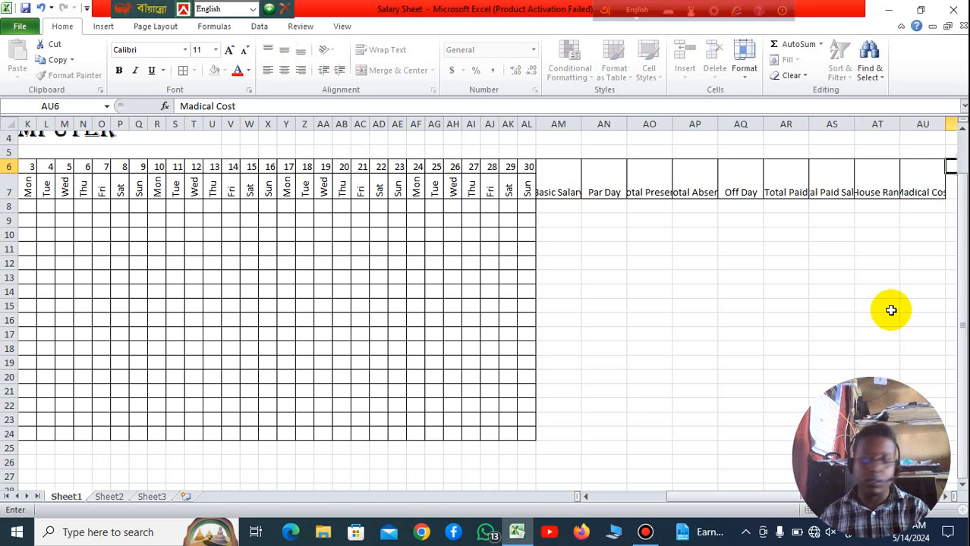
pyautogui.press('Tab')
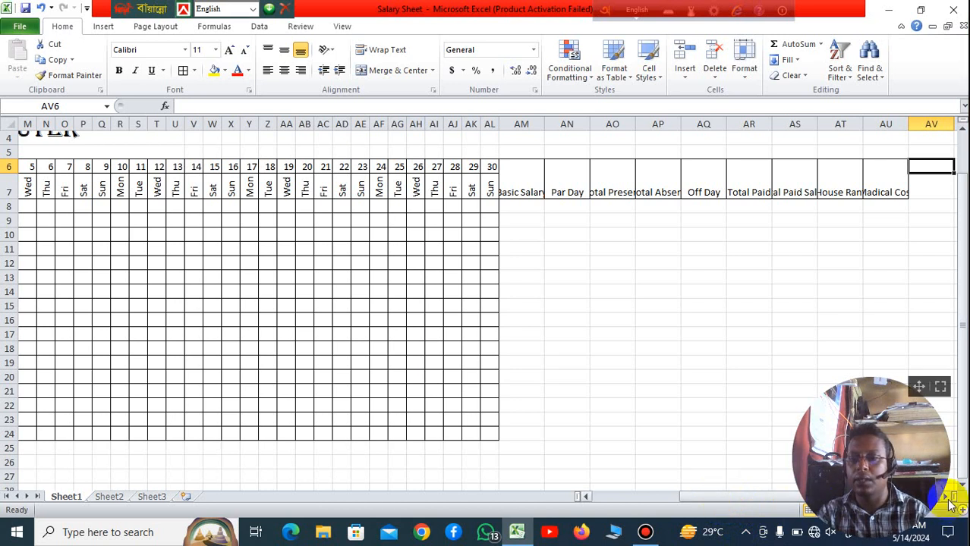
# Step: Merge and center cells AV6:AV7 beside the Madical Cost heading
pyautogui.hscroll(7, 950, 504)
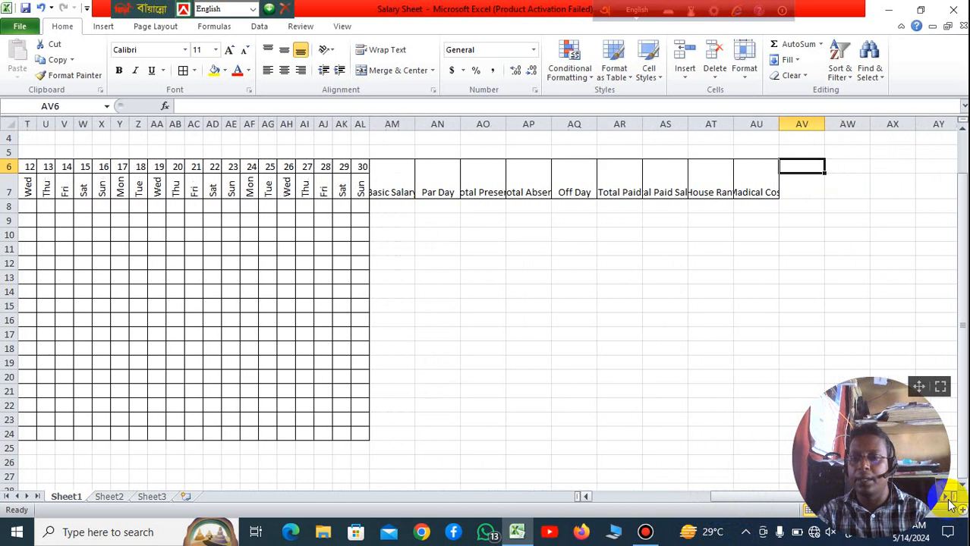
pyautogui.hscroll(7, 950, 503)
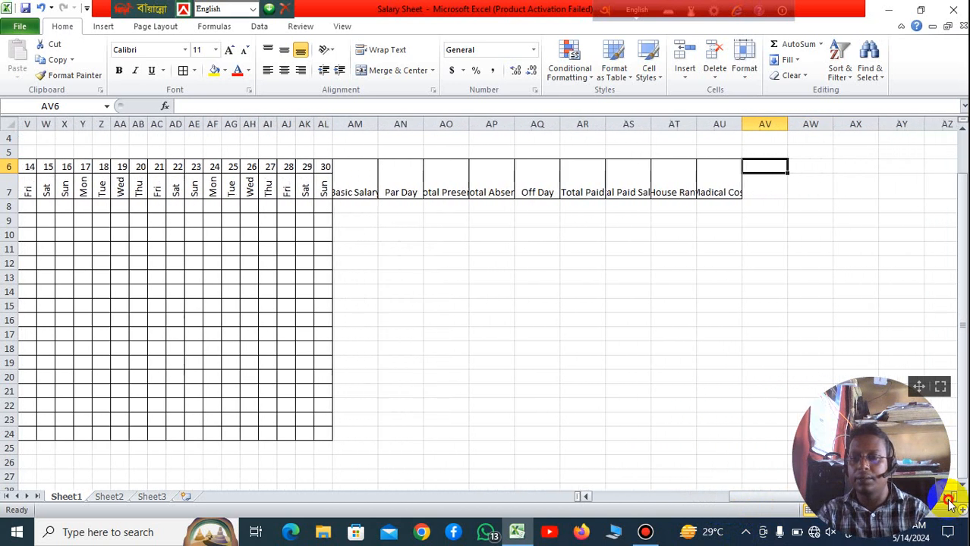
pyautogui.click(713, 363)
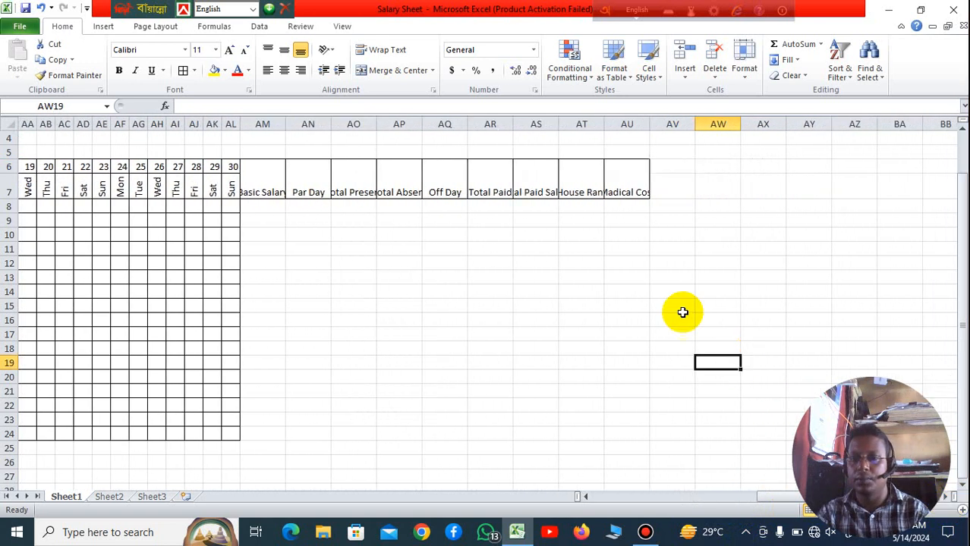
pyautogui.click(682, 195)
pyautogui.click(702, 220)
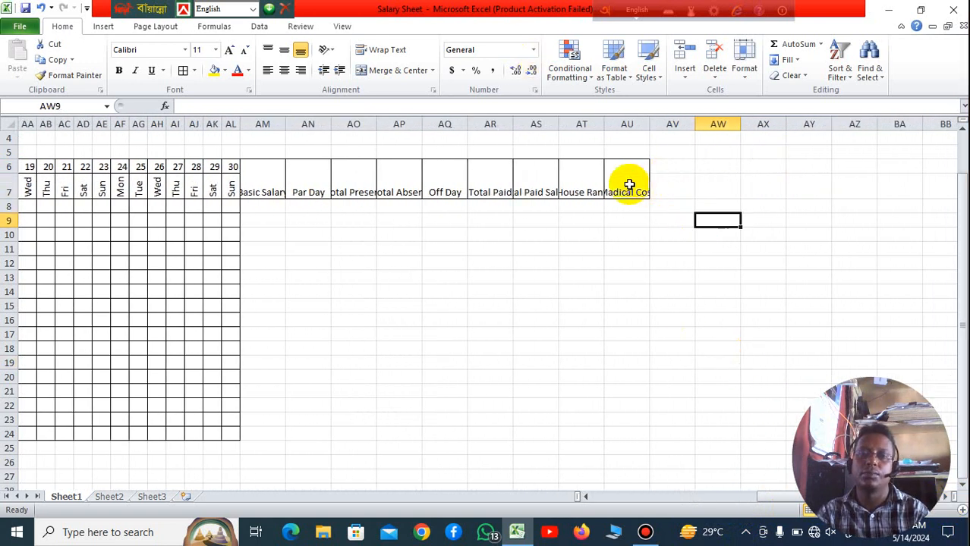
pyautogui.click(629, 184)
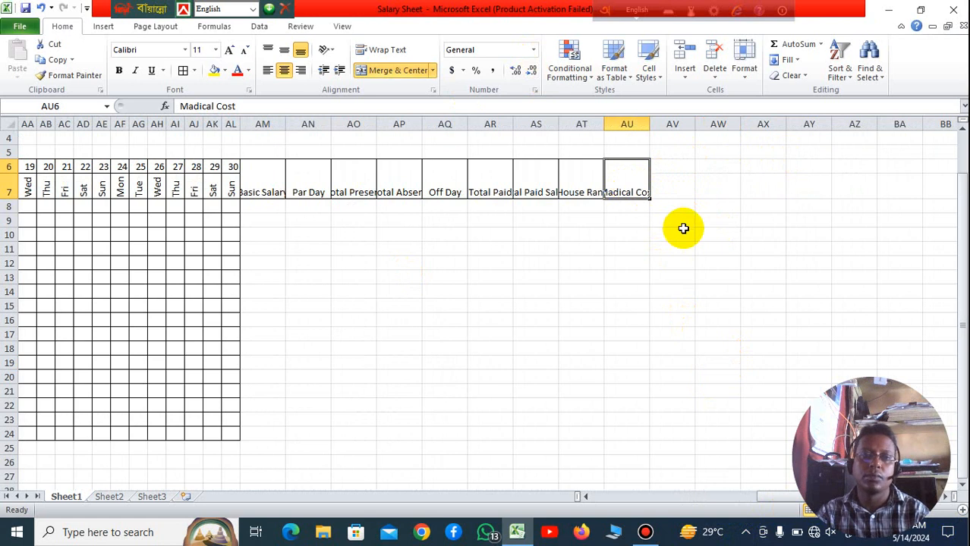
pyautogui.click(675, 205)
pyautogui.moveTo(676, 167); pyautogui.dragTo(677, 185)
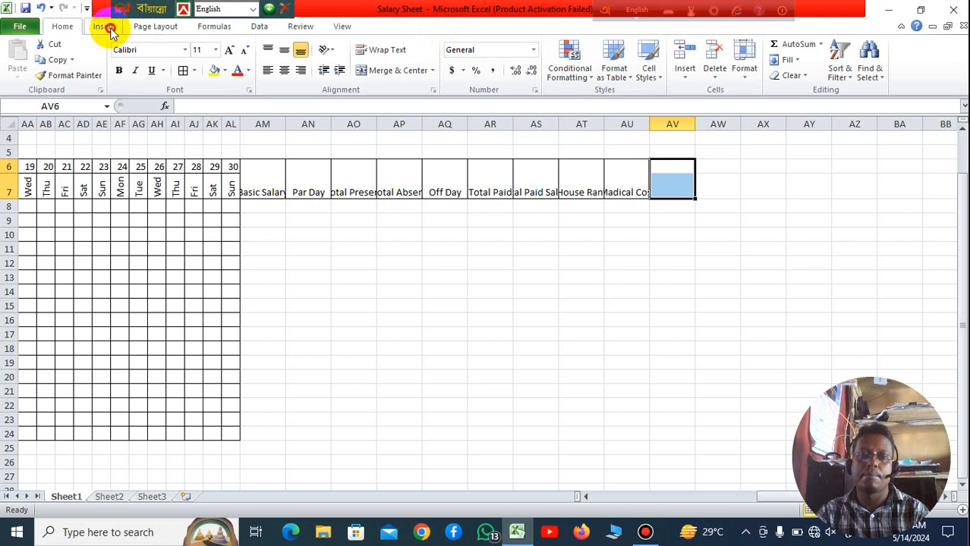
pyautogui.click(105, 27)
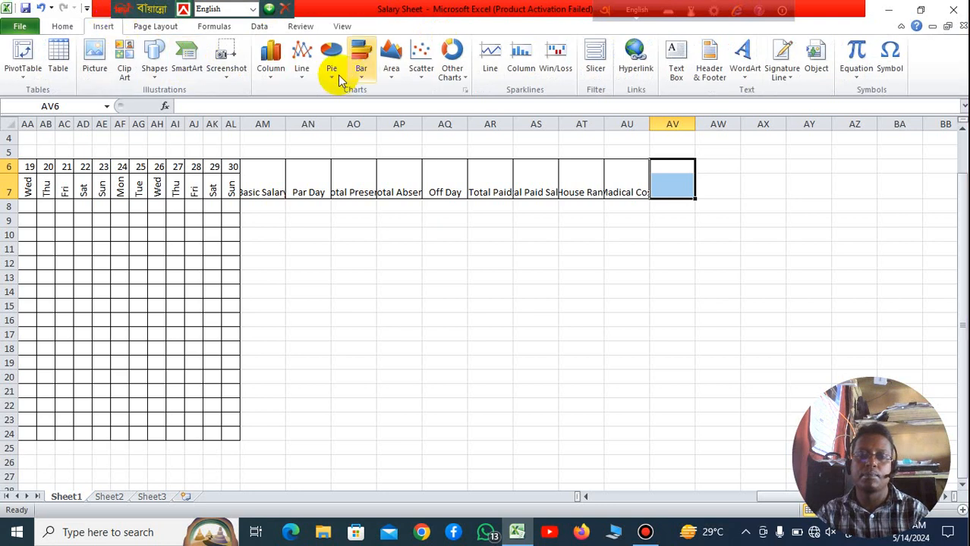
pyautogui.click(67, 25)
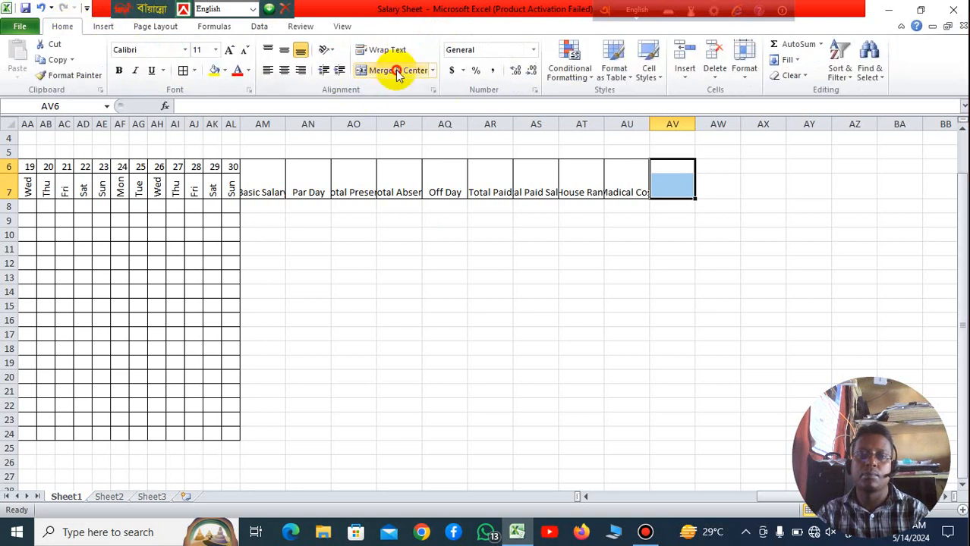
pyautogui.click(390, 69)
pyautogui.click(687, 303)
# Step: Enter the heading Growss in the merged cell AV6
pyautogui.click(671, 186)
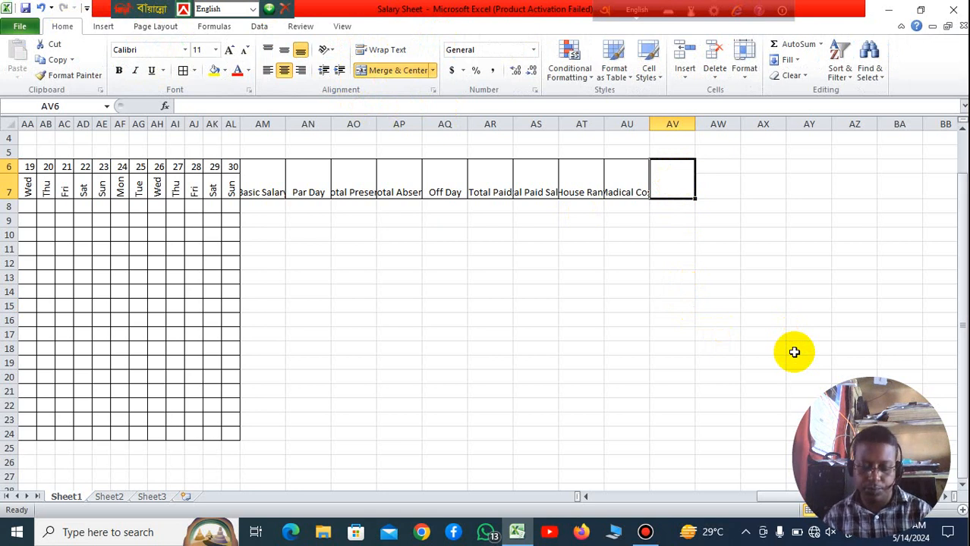
pyautogui.write('G')
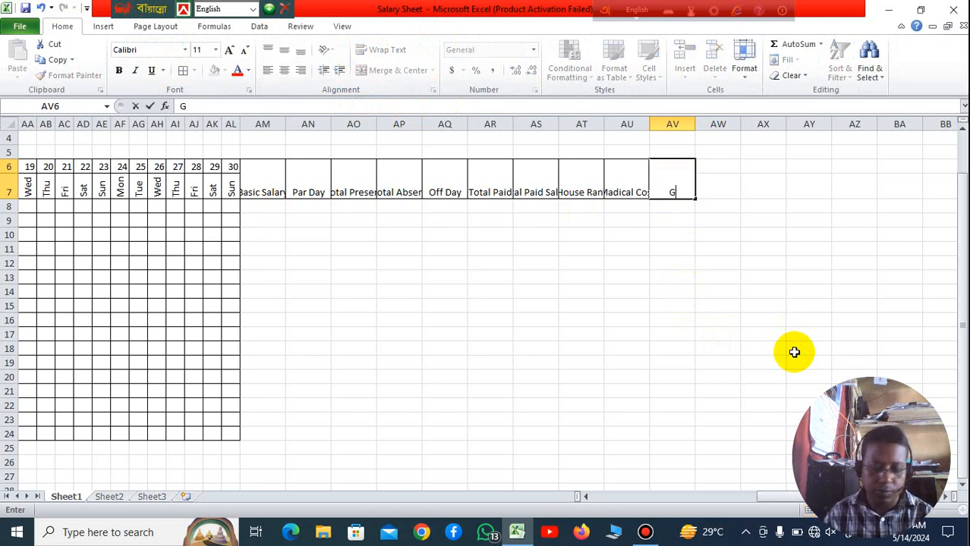
pyautogui.write('rowss')
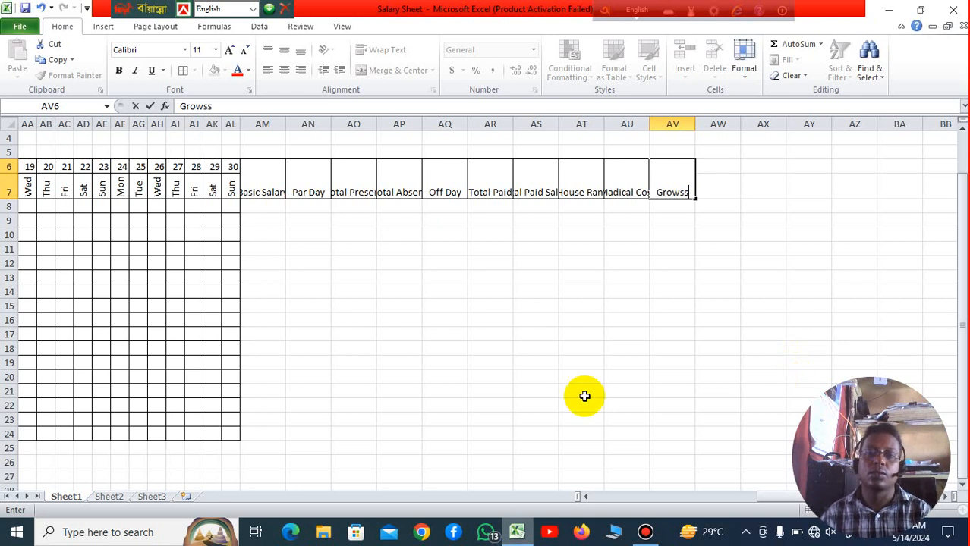
pyautogui.click(683, 305)
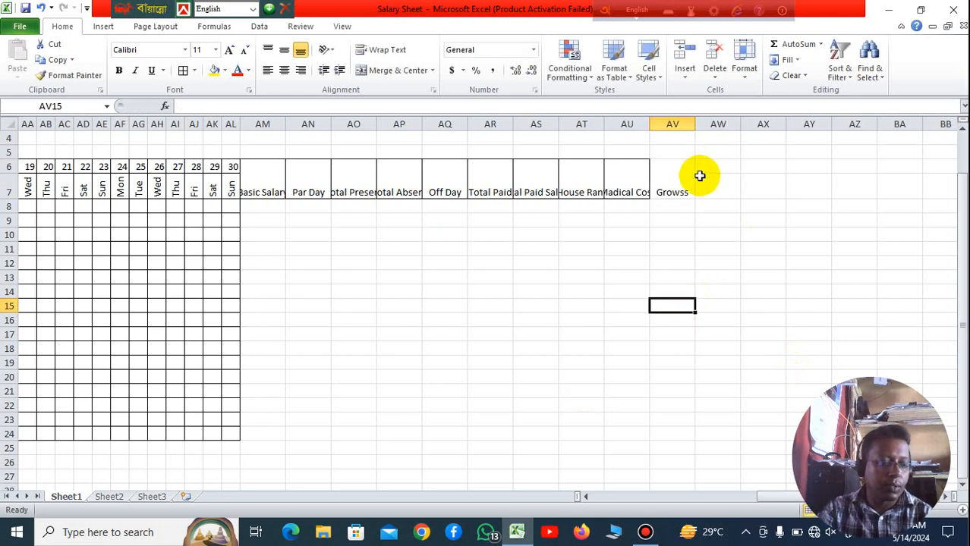
# Step: Merge and center cells AW6:AW7 and enter the heading PF in them
pyautogui.moveTo(718, 167); pyautogui.dragTo(722, 189)
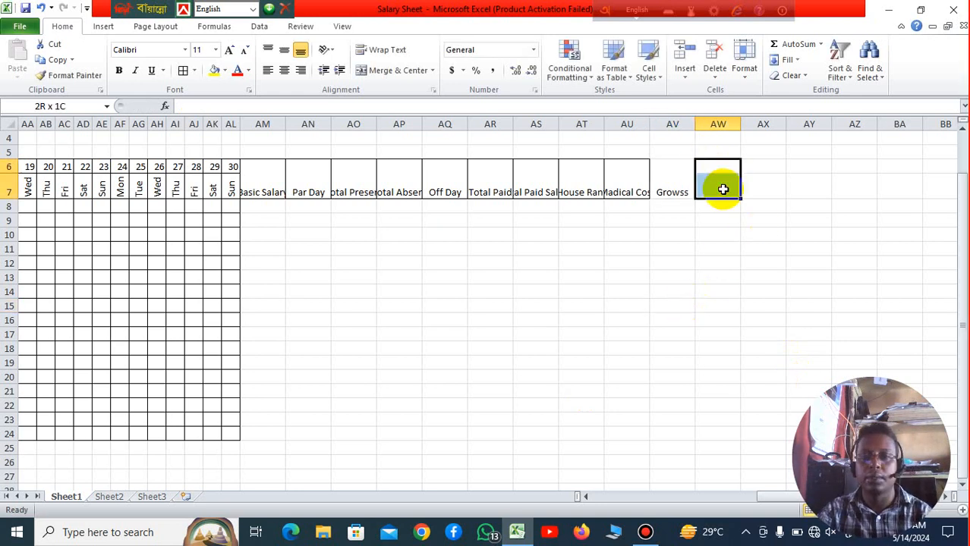
pyautogui.click(399, 71)
pyautogui.click(523, 305)
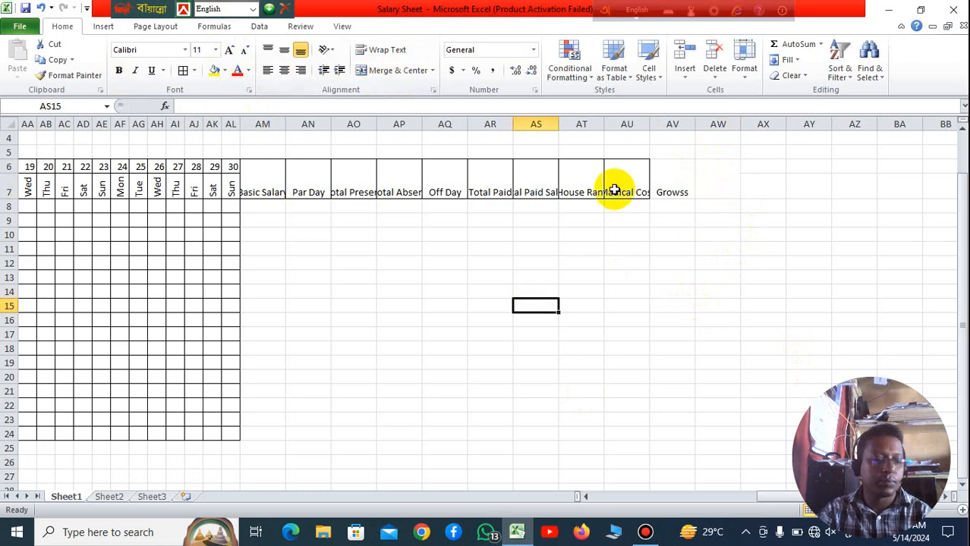
pyautogui.click(722, 189)
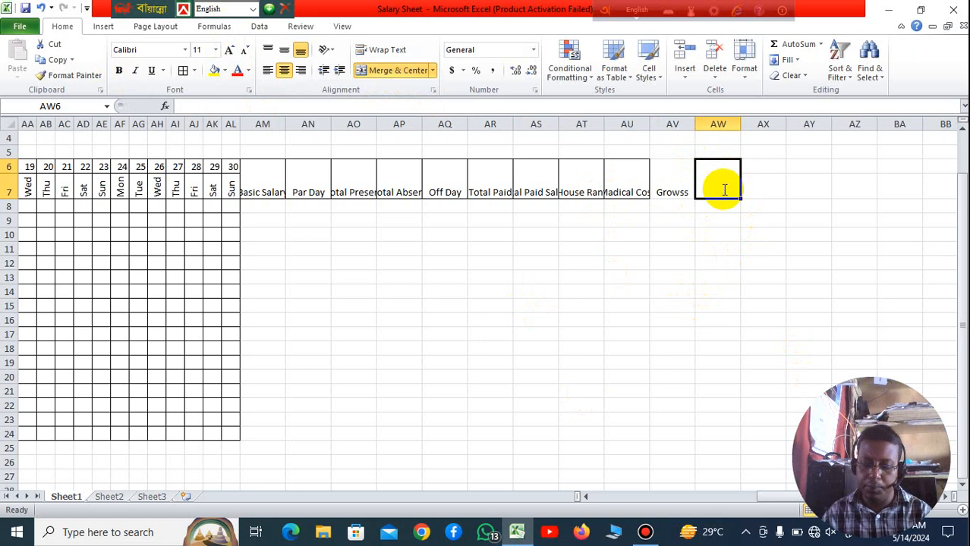
pyautogui.write('FPF')
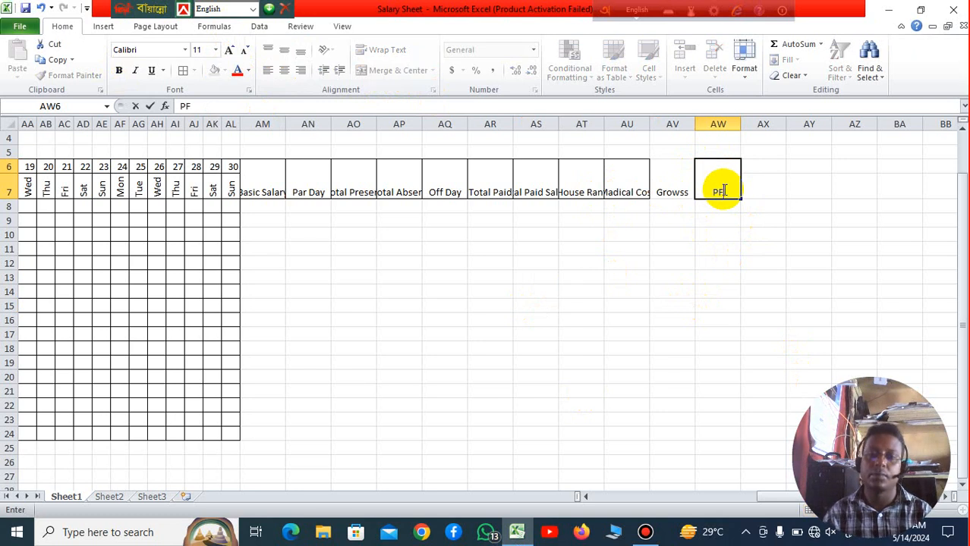
pyautogui.click(730, 263)
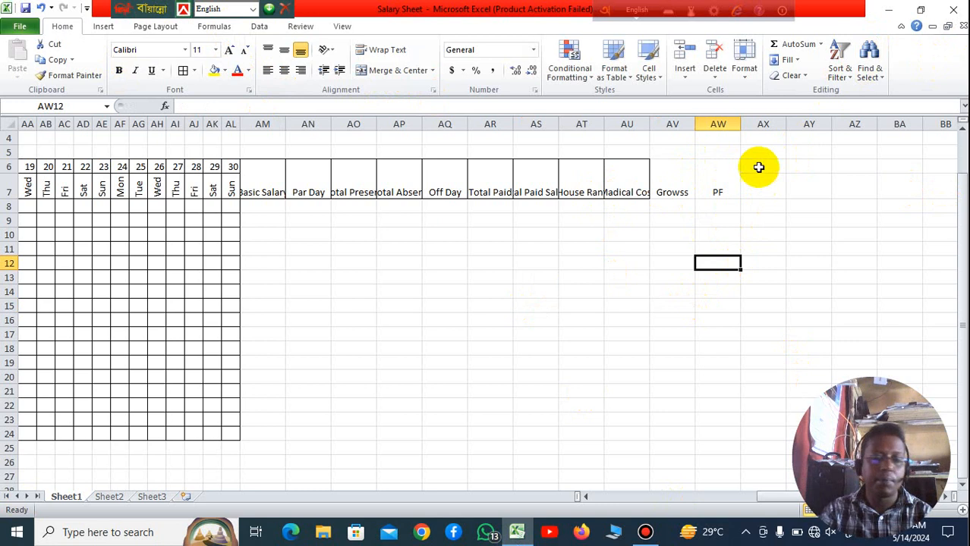
# Step: Merge and center cells AX6:AX7 beside the PF heading
pyautogui.moveTo(757, 164); pyautogui.dragTo(766, 190)
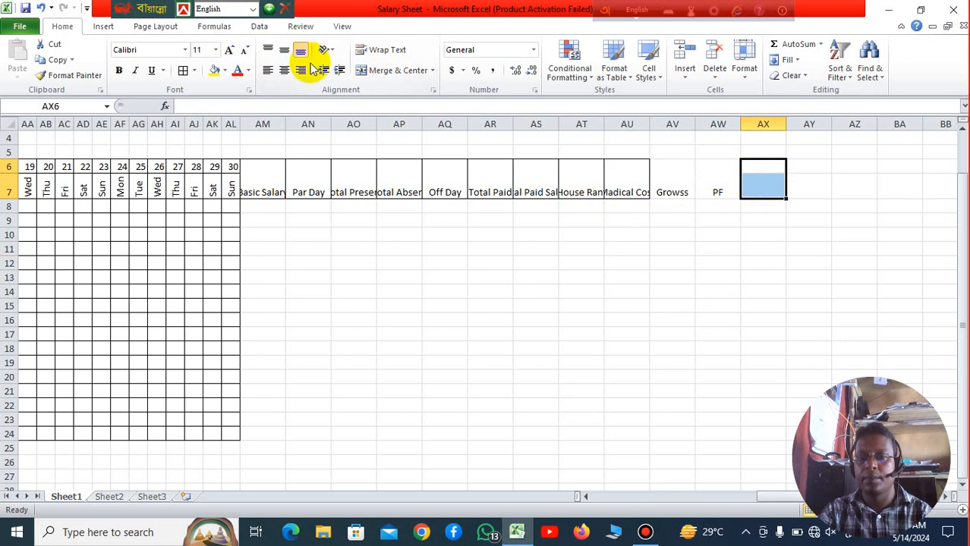
pyautogui.click(392, 70)
pyautogui.click(675, 218)
# Step: Enter the heading In Hand Cash in the merged cell AX6 and undo that entry
pyautogui.click(765, 187)
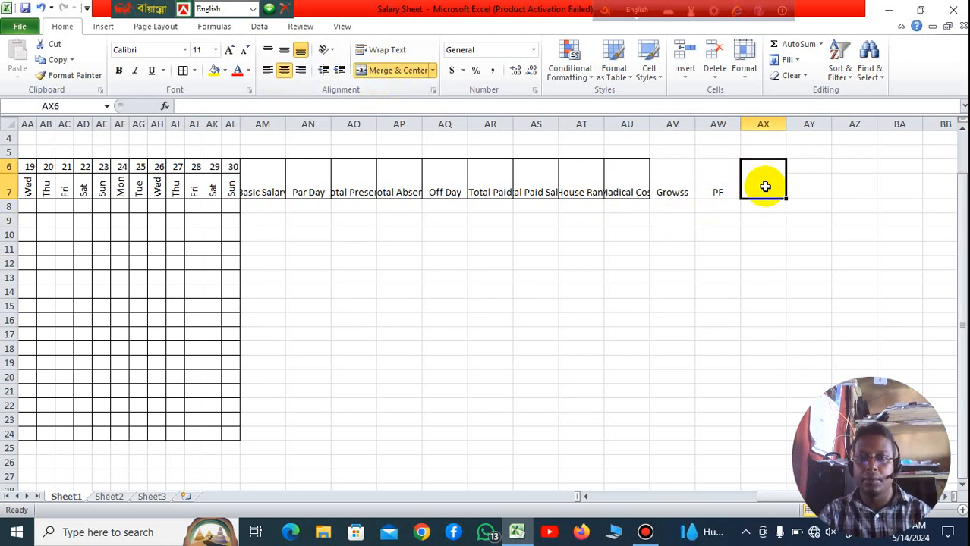
pyautogui.write('In')
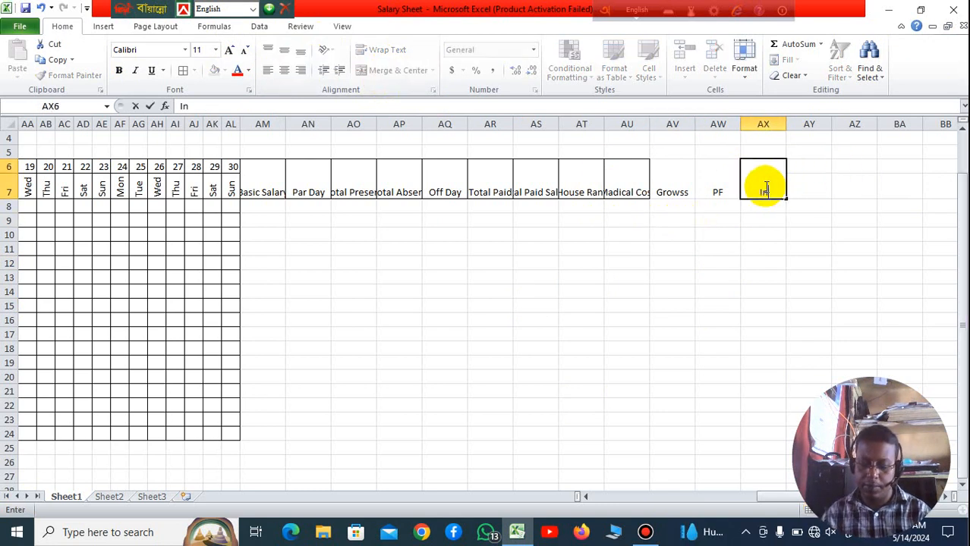
pyautogui.write(' Han')
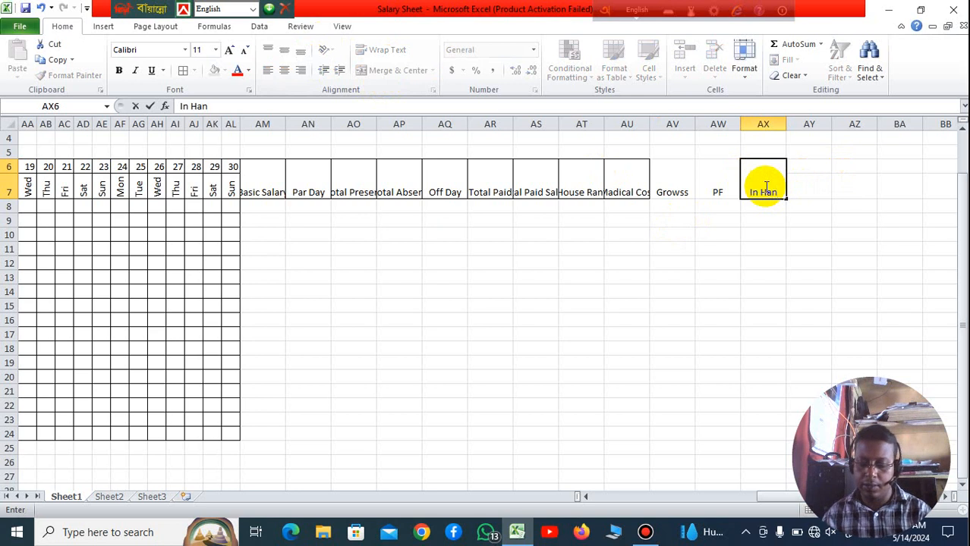
pyautogui.write('d C')
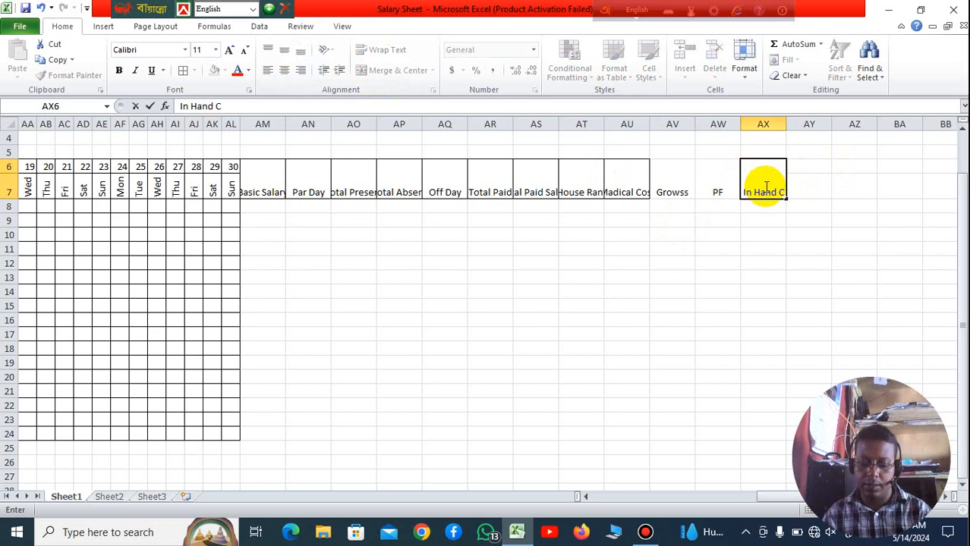
pyautogui.write('a')
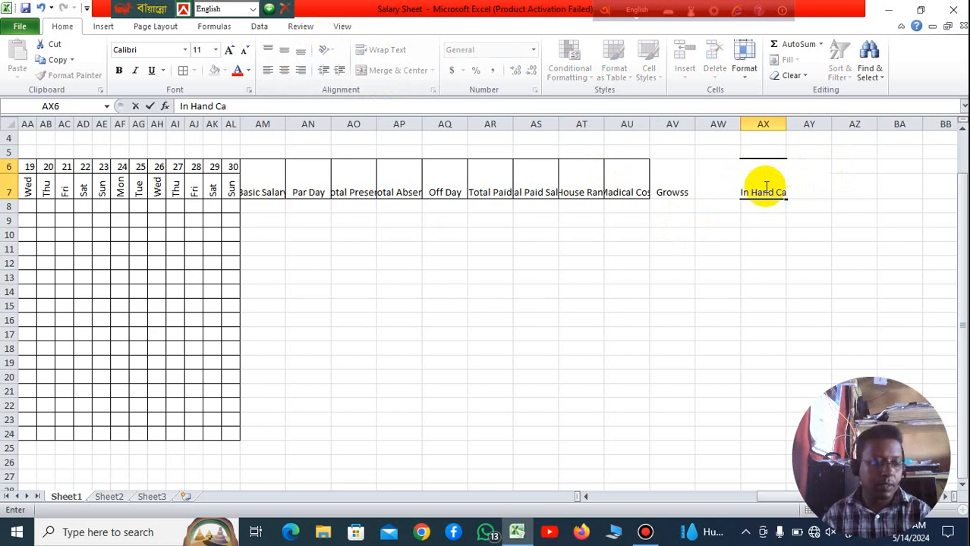
pyautogui.write('sh')
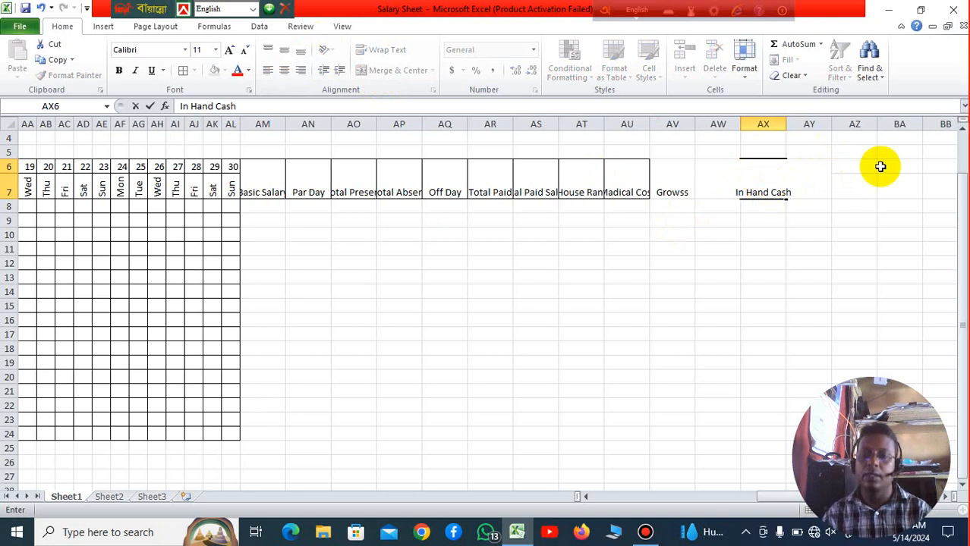
pyautogui.click(855, 232)
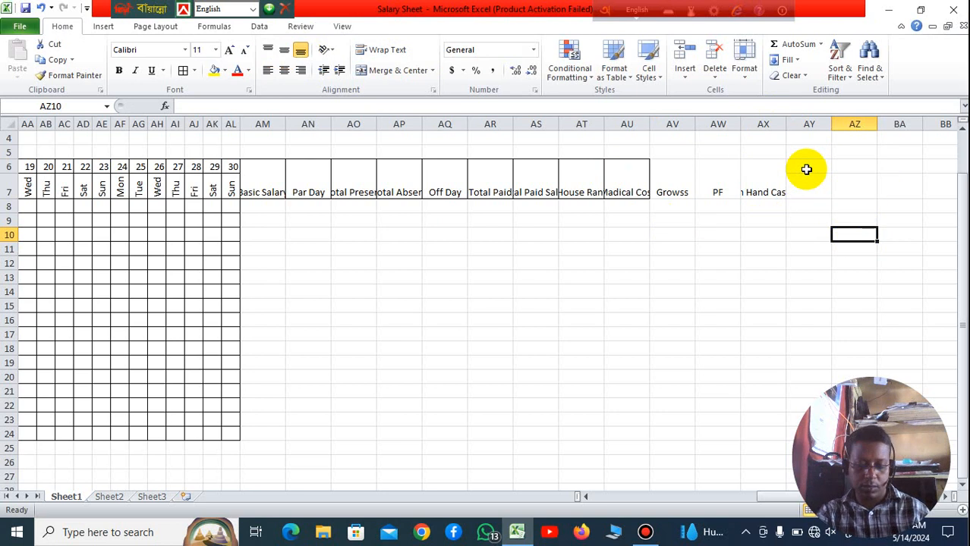
pyautogui.hotkey('ctrl', 'z')
pyautogui.click(809, 221)
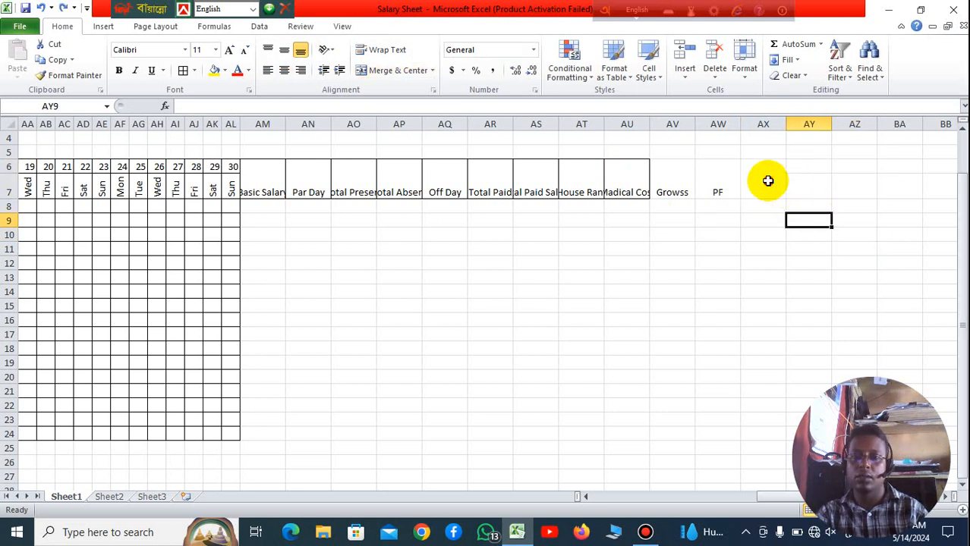
# Step: Retype the heading in the merged cell AX6, starting with the word In
pyautogui.click(767, 181)
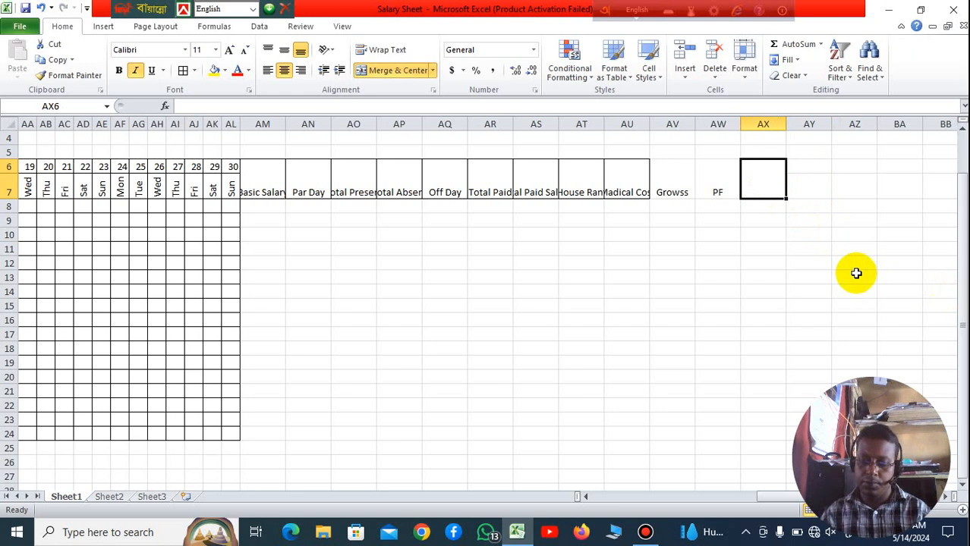
pyautogui.write('n H')
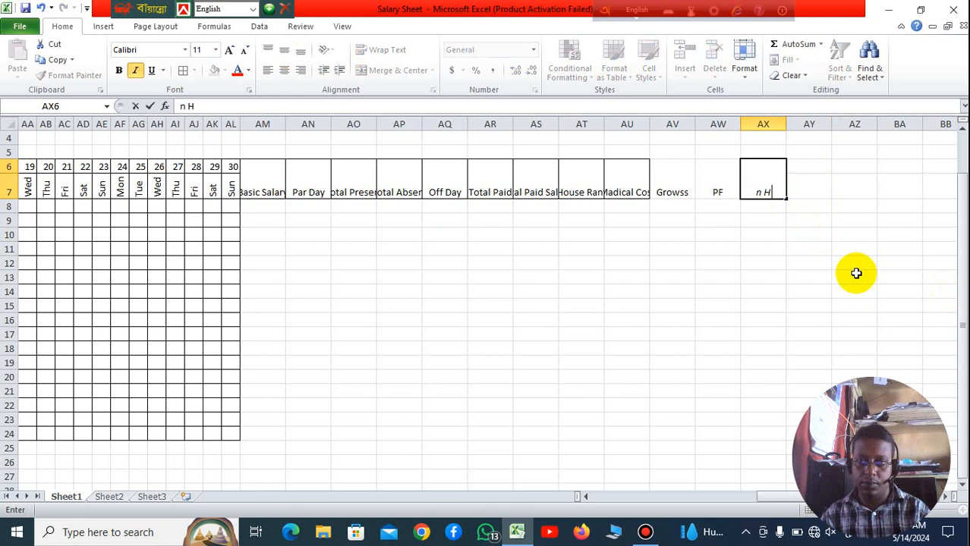
pyautogui.press('BackSpace')
pyautogui.write('I')
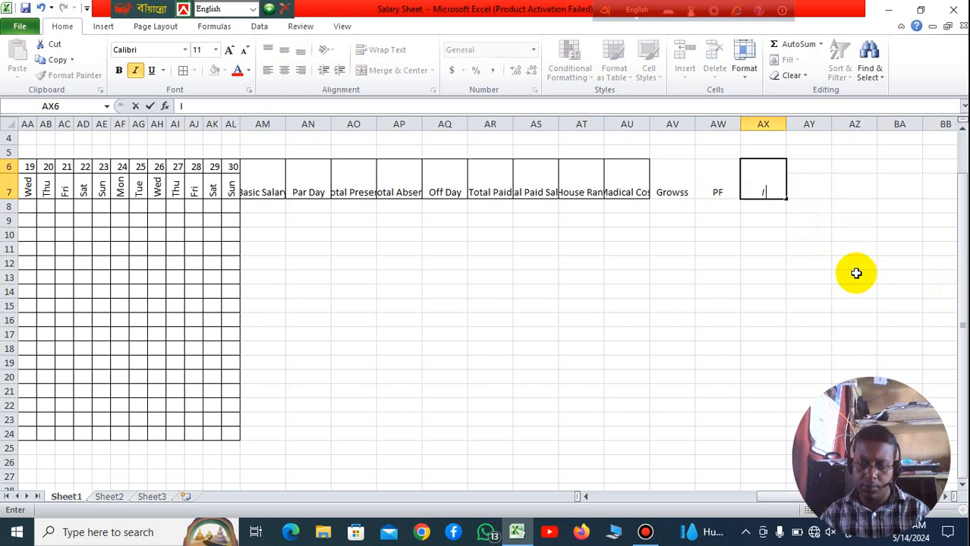
pyautogui.write('n Hand Cash')
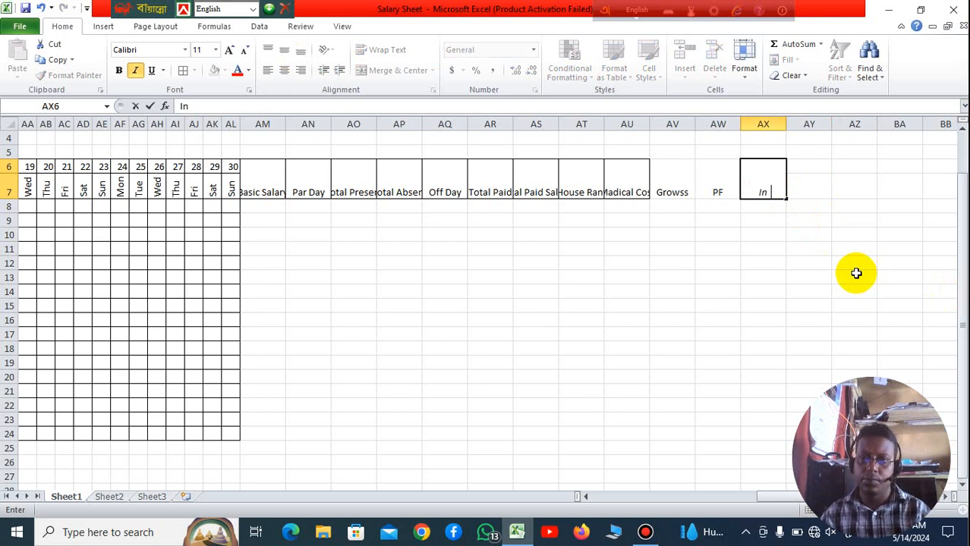
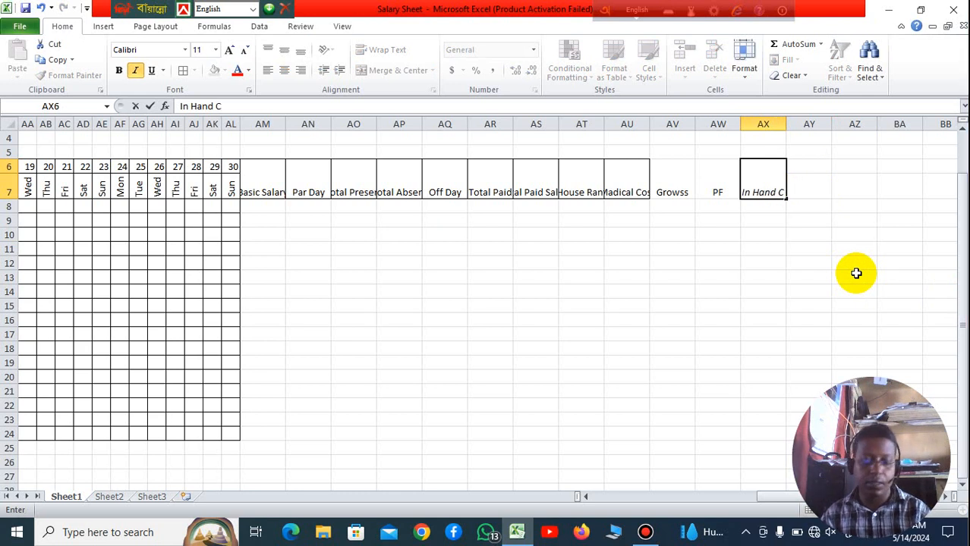
# Step: Finish entering the heading In Hand Cash in the merged cell AX6
pyautogui.write('a')
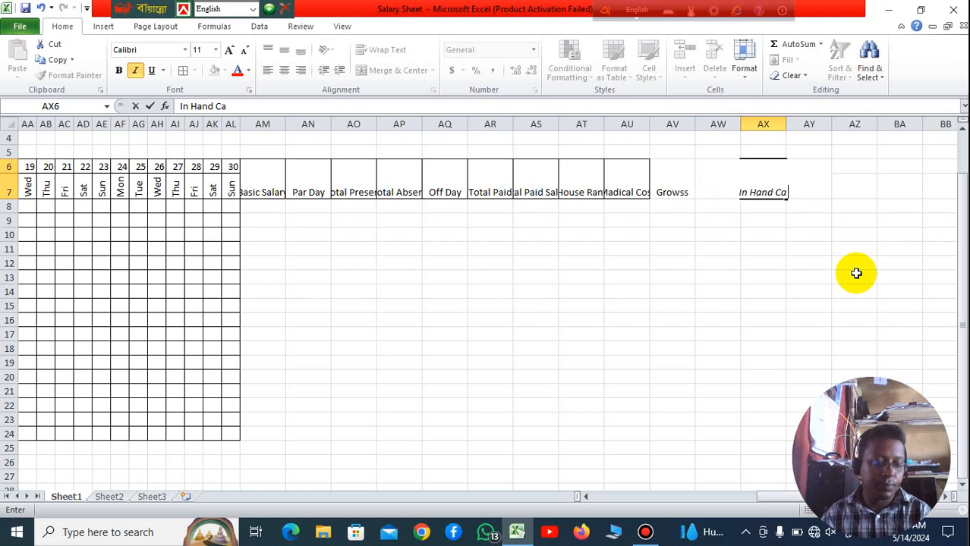
pyautogui.write('sh')
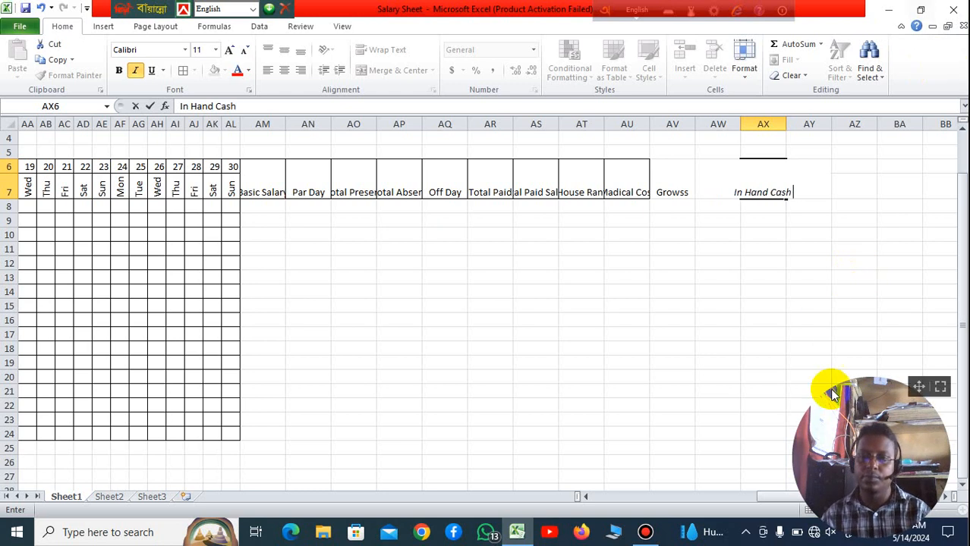
pyautogui.click(821, 288)
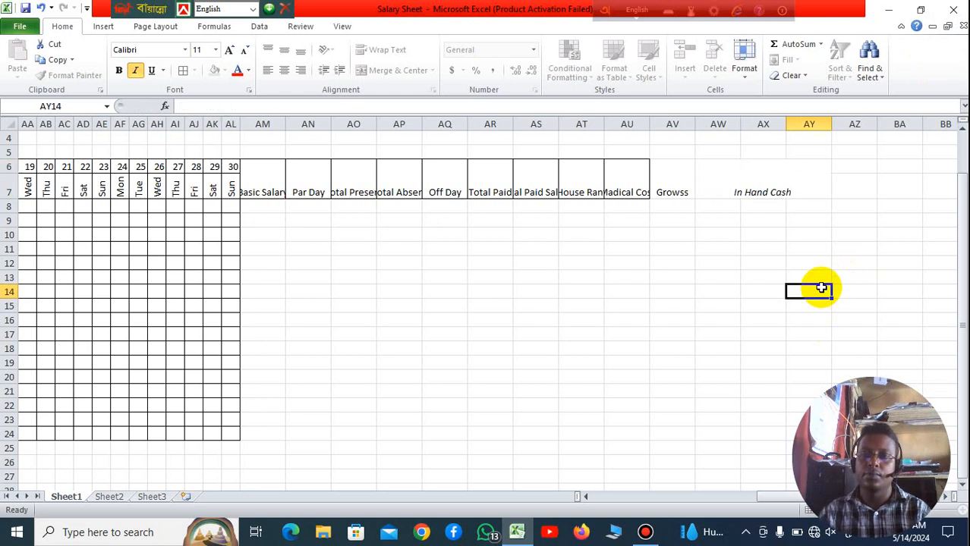
# Step: Merge and center cells AY6:AY7 and enter the heading Resiv Sing in them
pyautogui.click(805, 169)
pyautogui.moveTo(805, 168); pyautogui.dragTo(808, 184)
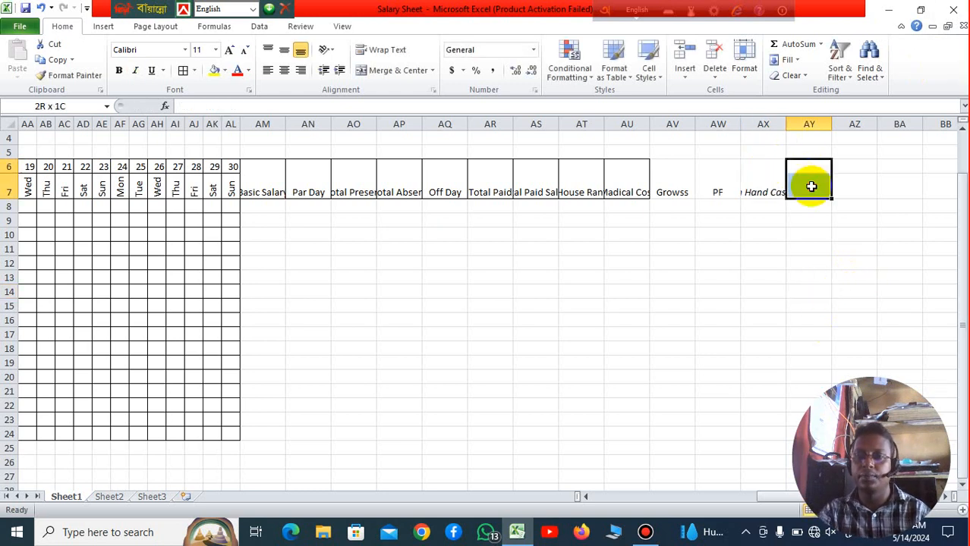
pyautogui.click(401, 71)
pyautogui.click(748, 305)
pyautogui.click(816, 188)
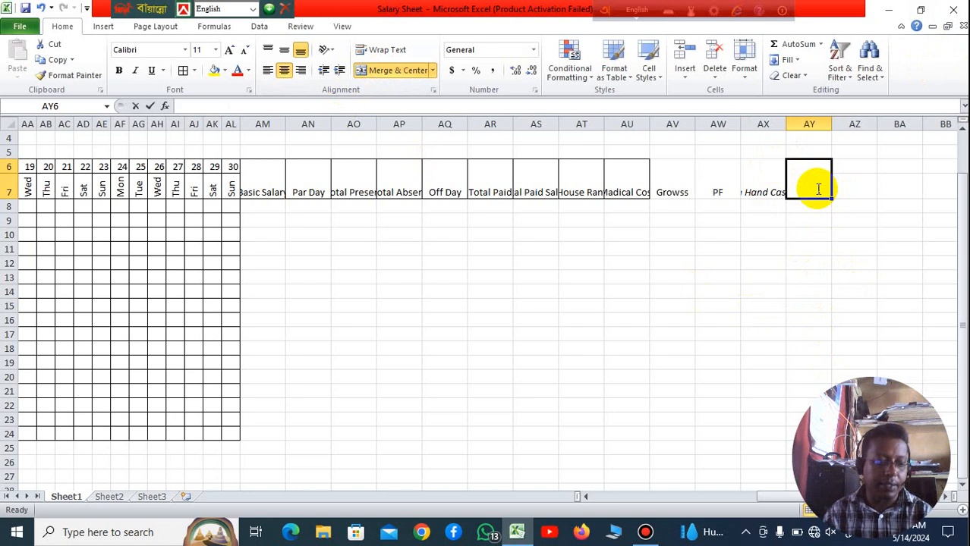
pyautogui.write('Resiv')
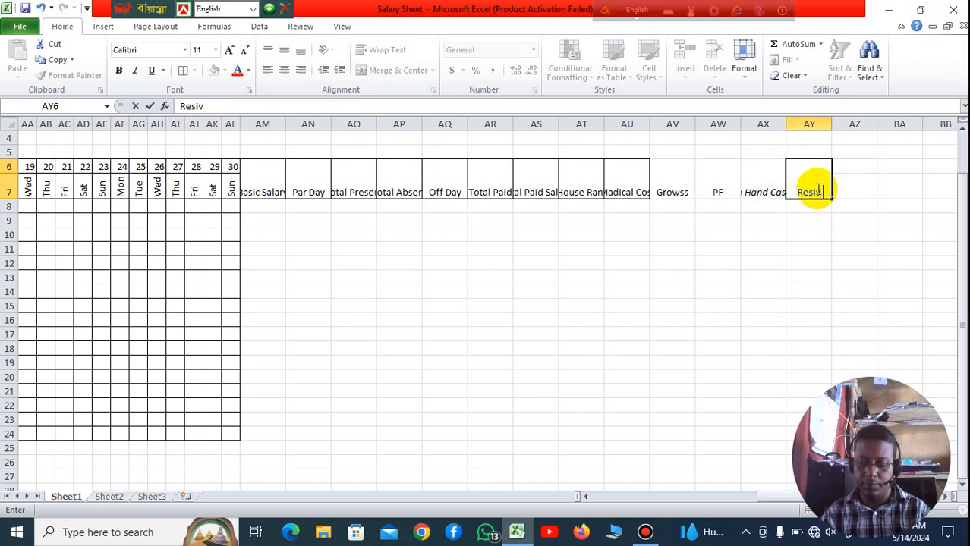
pyautogui.write(' Si')
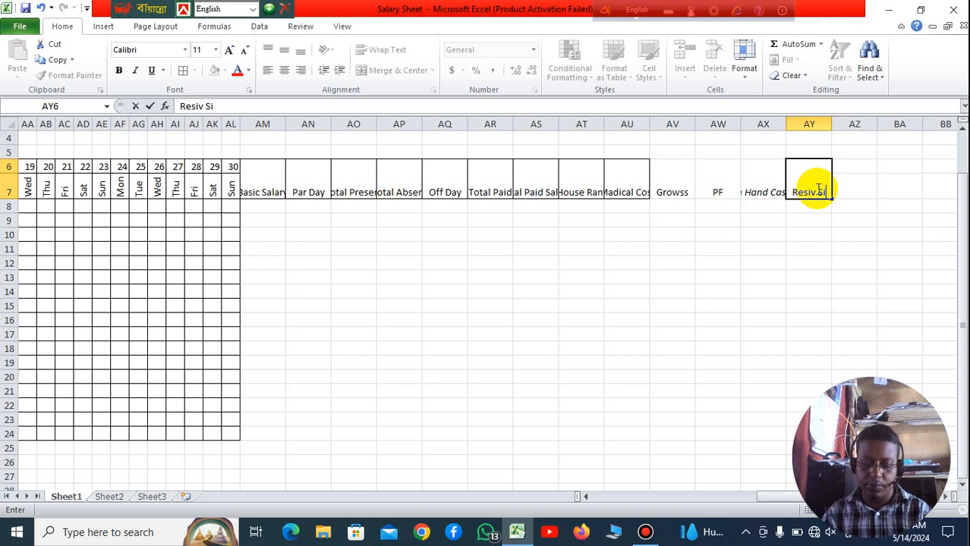
pyautogui.write('ng')
pyautogui.click(674, 290)
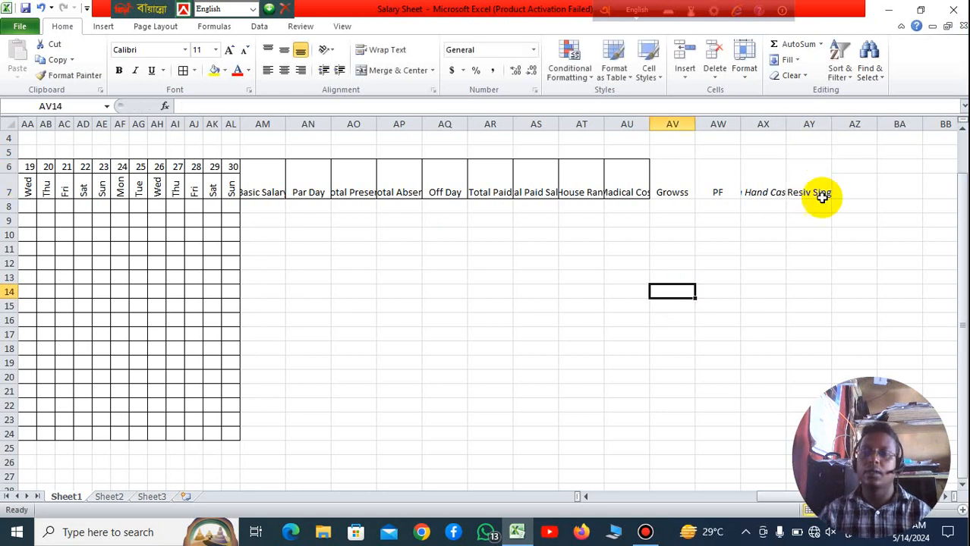
# Step: Apply all borders to the heading cells AV6:AY7, from Growss through Resiv Sing
pyautogui.moveTo(679, 177); pyautogui.dragTo(789, 183)
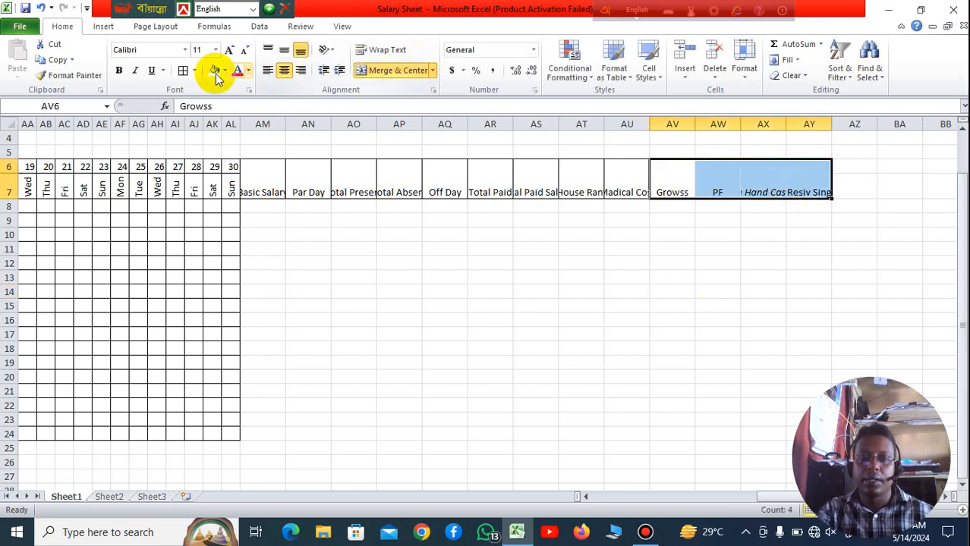
pyautogui.click(184, 71)
pyautogui.click(518, 308)
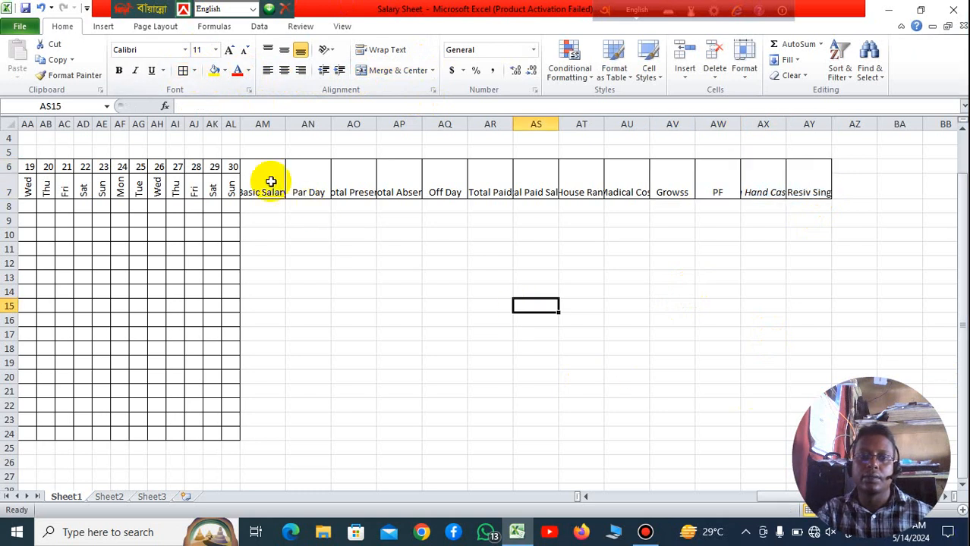
# Step: Widen column AM to fit its heading and angle the Basic Salary heading counterclockwise
pyautogui.moveTo(287, 122); pyautogui.dragTo(333, 123)
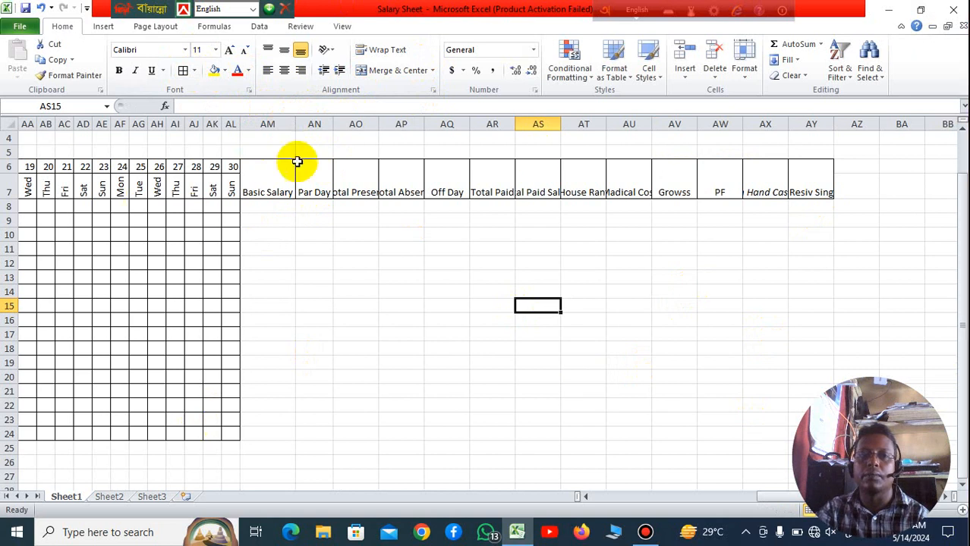
pyautogui.click(275, 177)
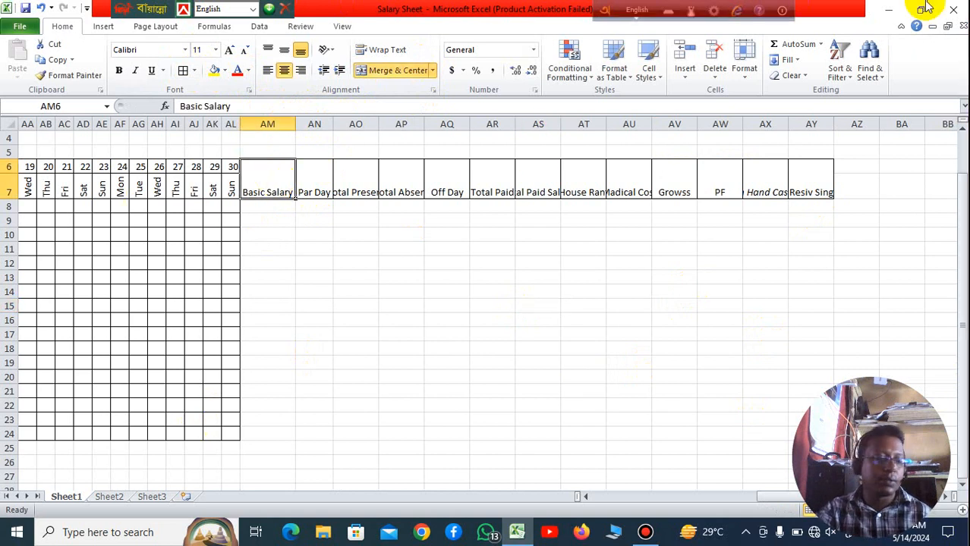
pyautogui.click(326, 50)
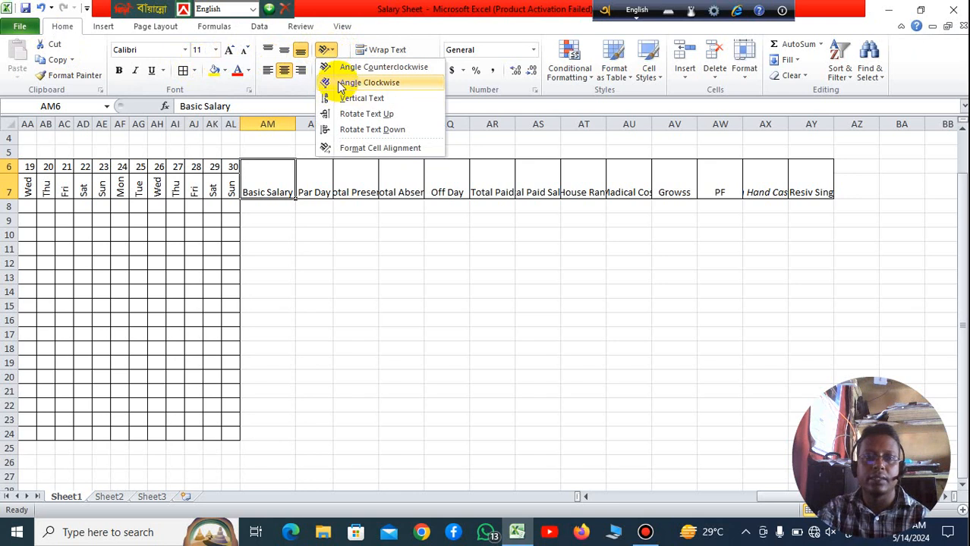
pyautogui.click(339, 68)
pyautogui.click(309, 264)
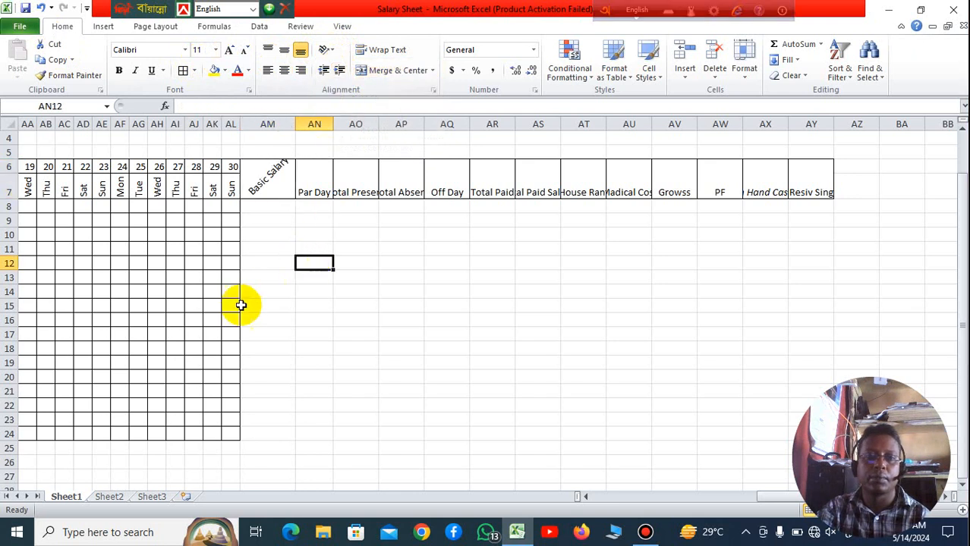
# Step: Angle the Par Day heading in AN6 and the Total Present heading in AO6 counterclockwise
pyautogui.click(315, 179)
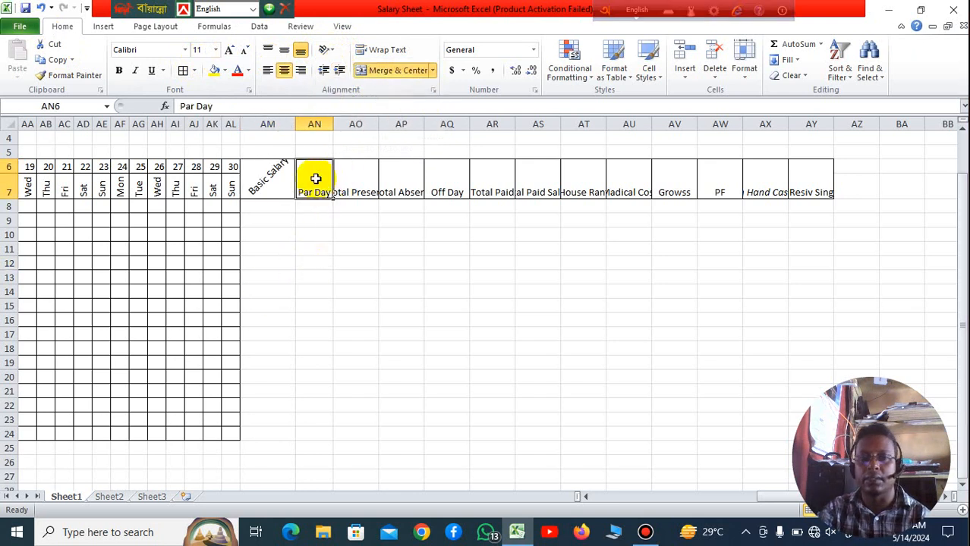
pyautogui.click(434, 70)
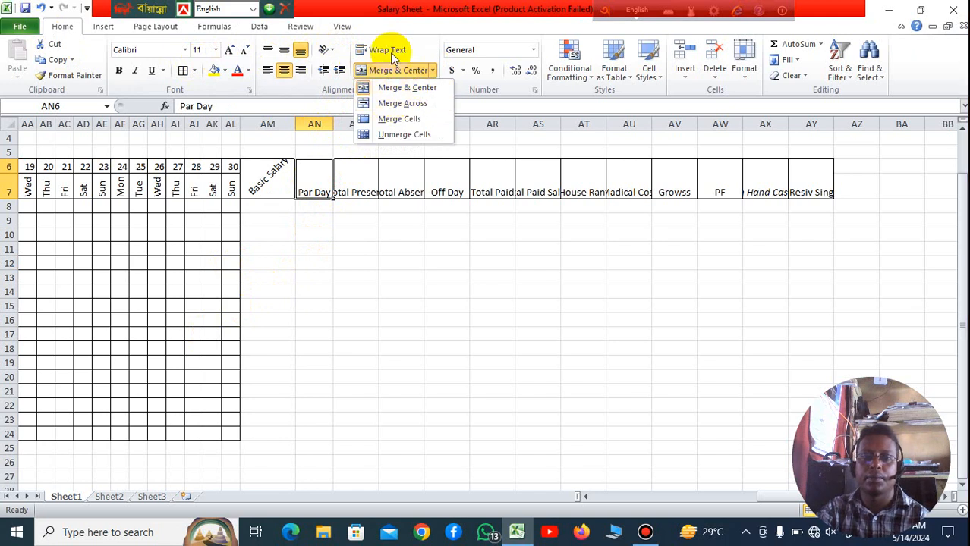
pyautogui.click(331, 53)
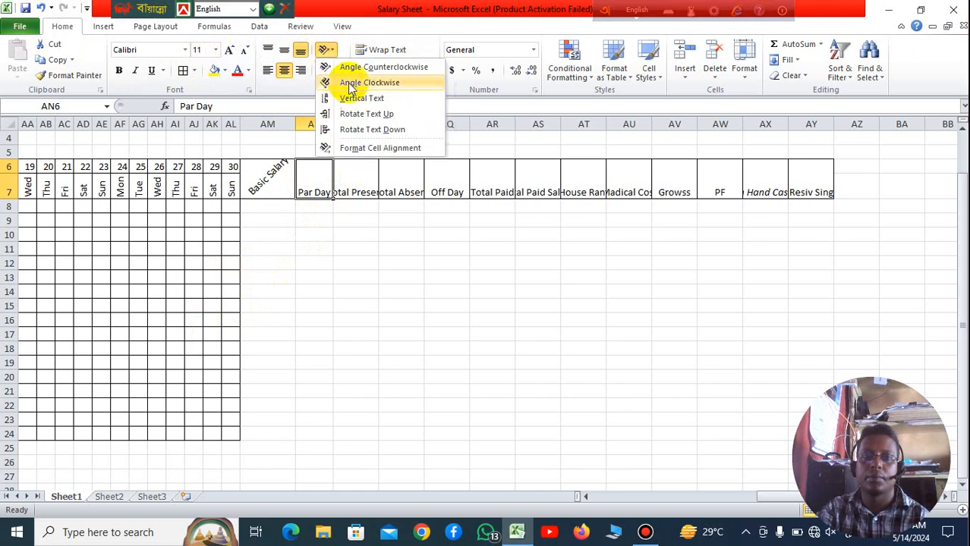
pyautogui.click(349, 67)
pyautogui.click(446, 248)
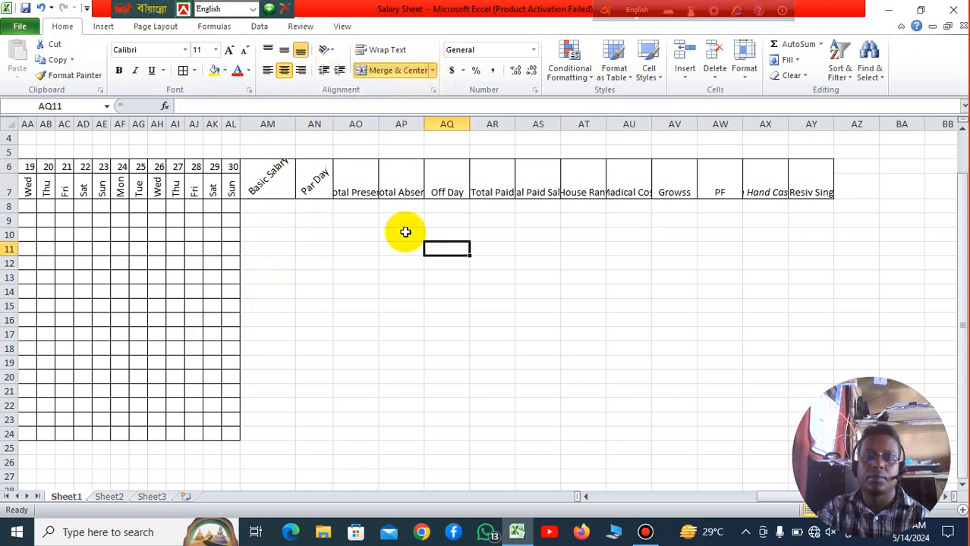
pyautogui.click(353, 178)
pyautogui.click(331, 53)
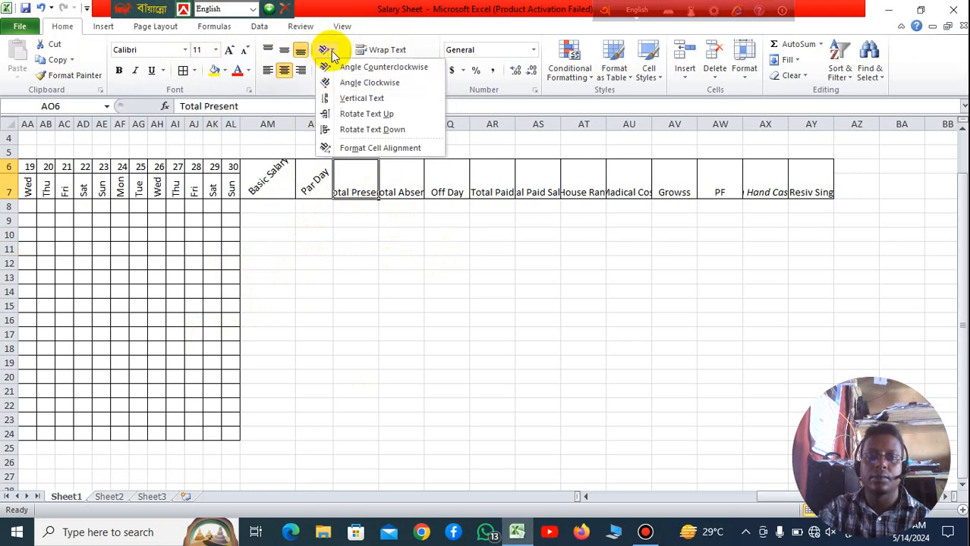
pyautogui.click(339, 71)
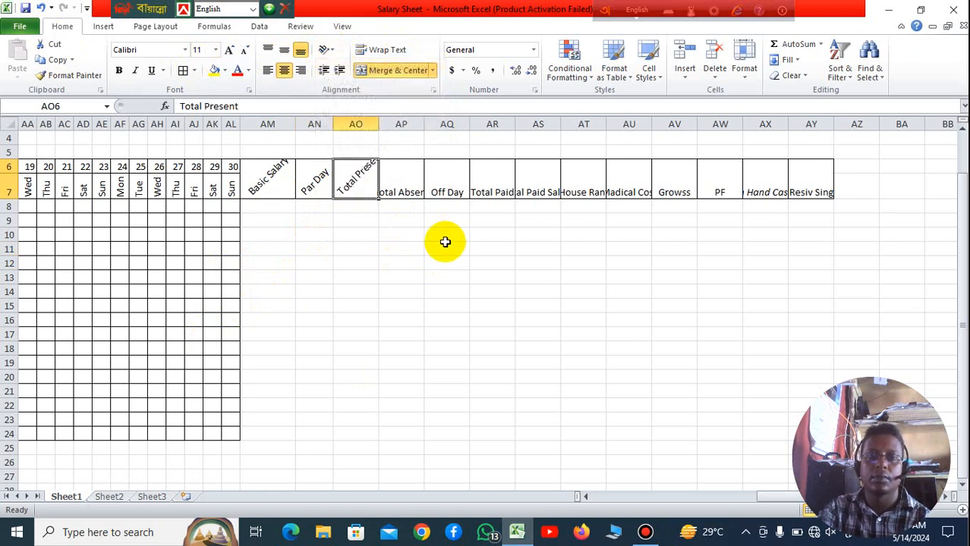
pyautogui.click(445, 247)
# Step: Angle the Total Absent heading in AP6 and the Off Day heading in AQ6 counterclockwise
pyautogui.click(409, 182)
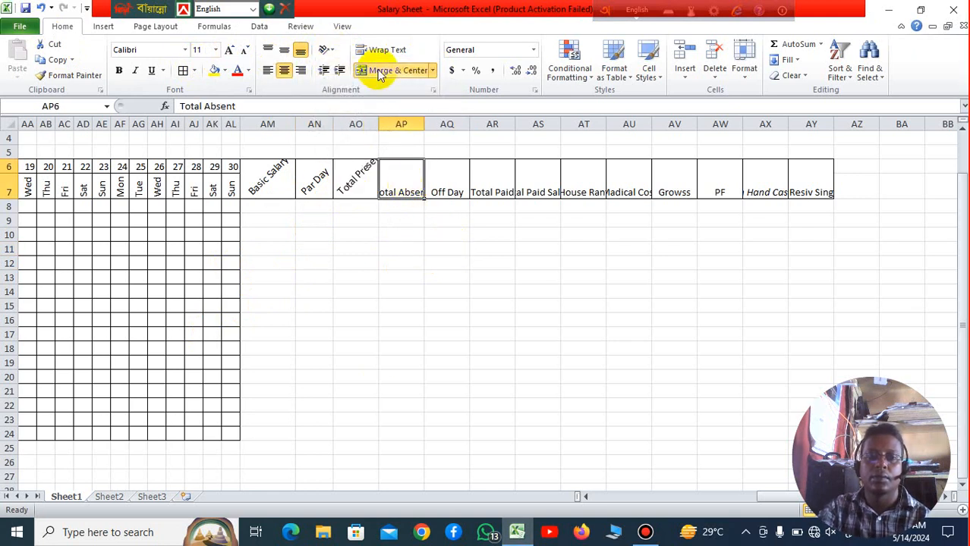
pyautogui.click(331, 51)
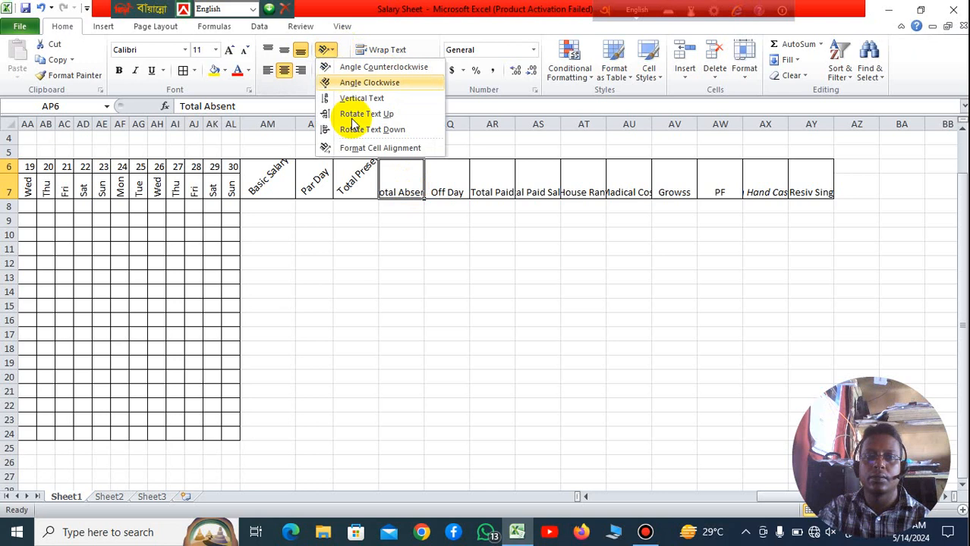
pyautogui.click(359, 69)
pyautogui.click(450, 236)
pyautogui.click(444, 179)
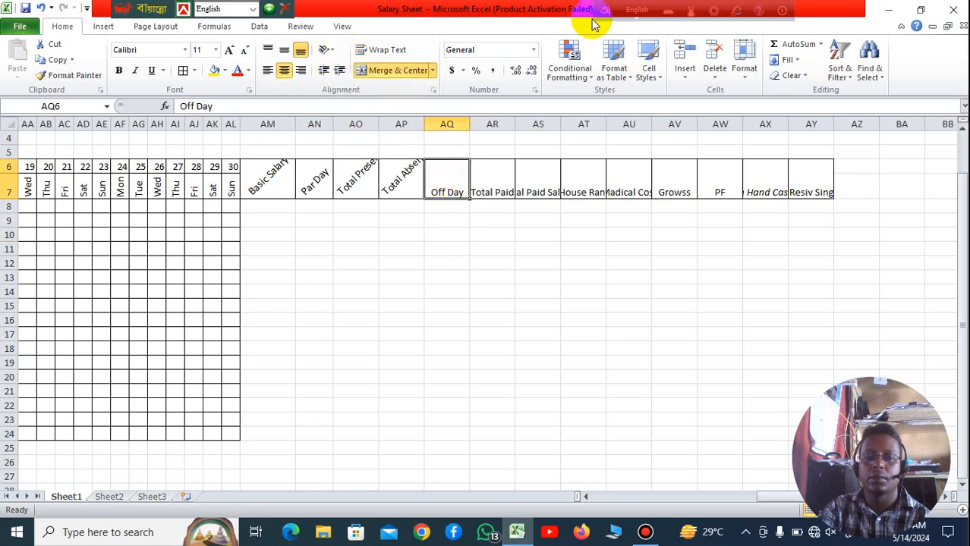
pyautogui.click(330, 51)
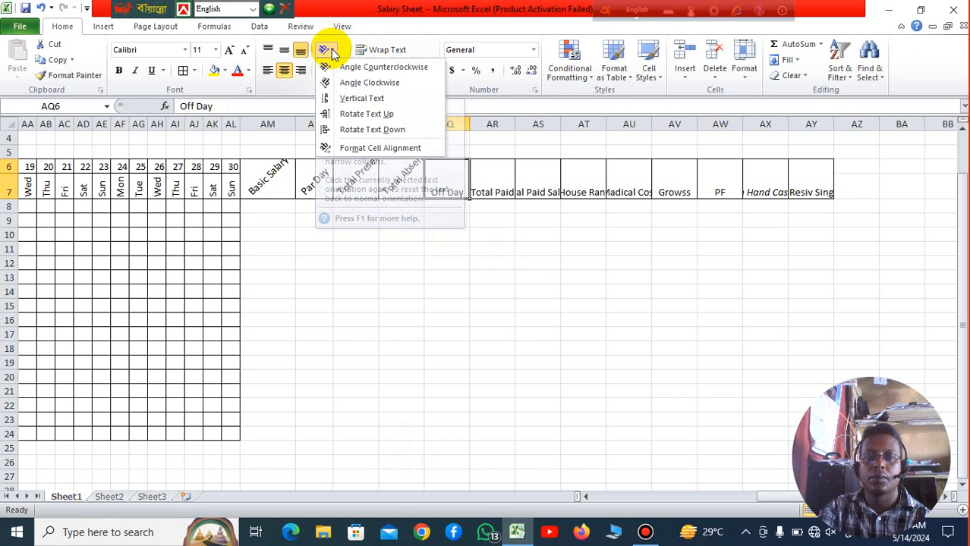
pyautogui.click(372, 68)
pyautogui.click(672, 306)
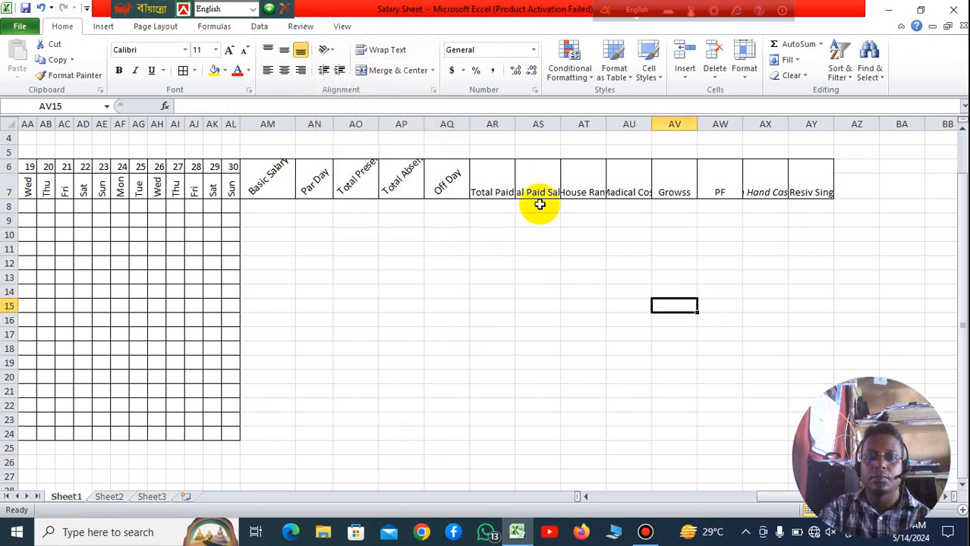
# Step: Angle all the remaining headings in AR6:AY7, from Total Paid through Resiv Sing, counterclockwise together
pyautogui.moveTo(502, 171); pyautogui.dragTo(810, 175)
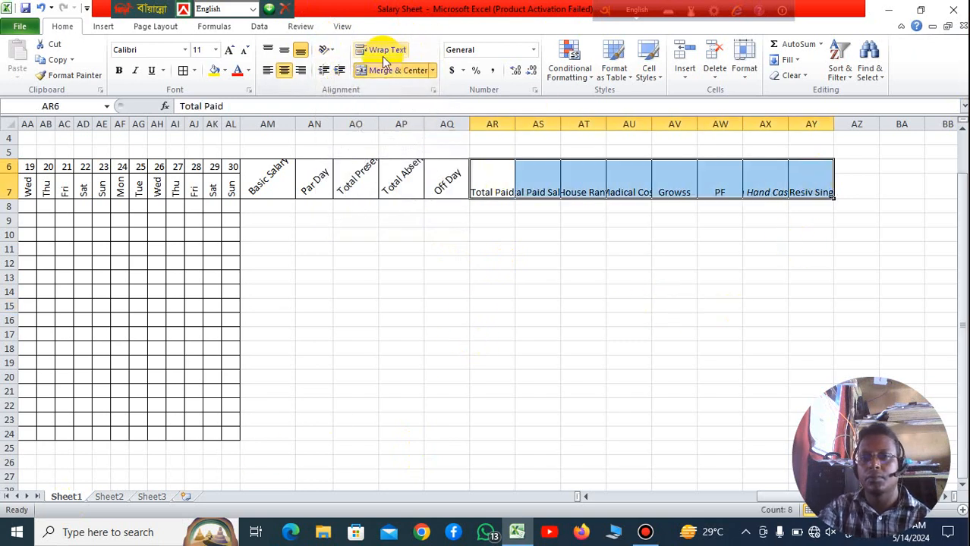
pyautogui.click(332, 50)
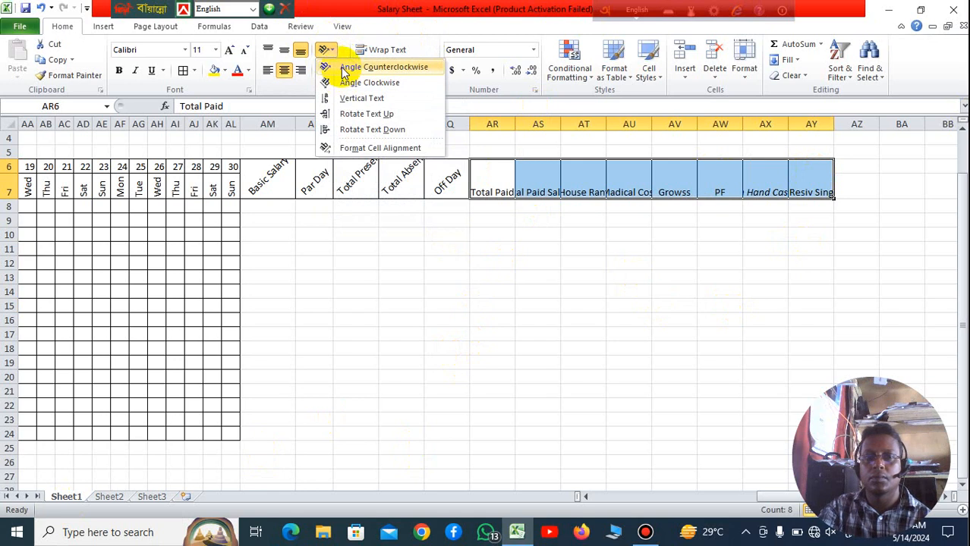
pyautogui.click(345, 70)
pyautogui.click(589, 341)
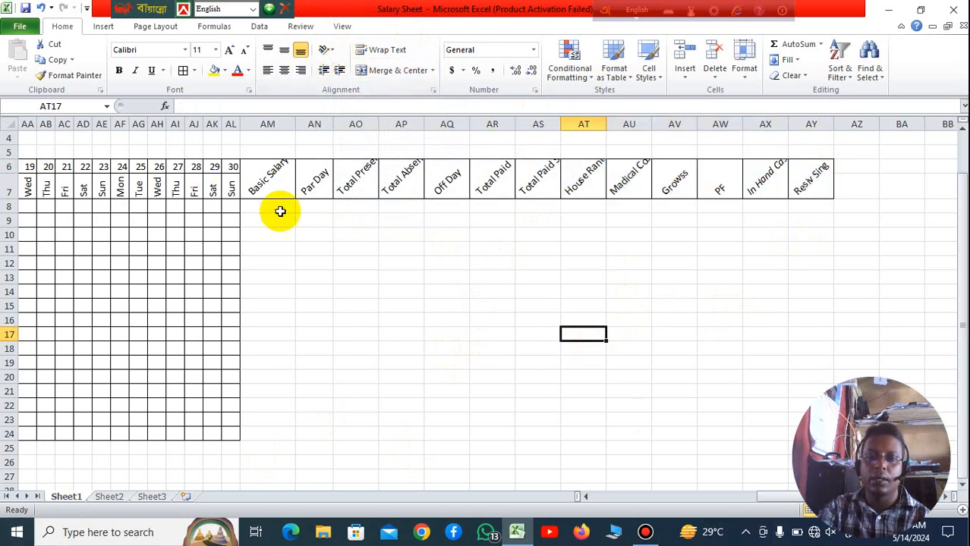
# Step: Apply all borders to cells AM8:AY24 below the salary headings and widen columns AX and AY
pyautogui.moveTo(280, 211); pyautogui.dragTo(797, 434)
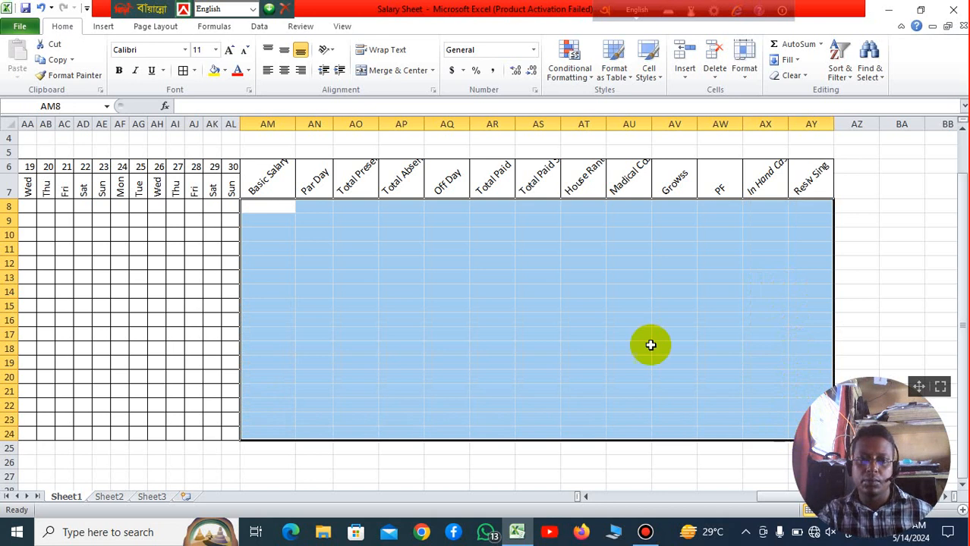
pyautogui.click(183, 70)
pyautogui.click(861, 336)
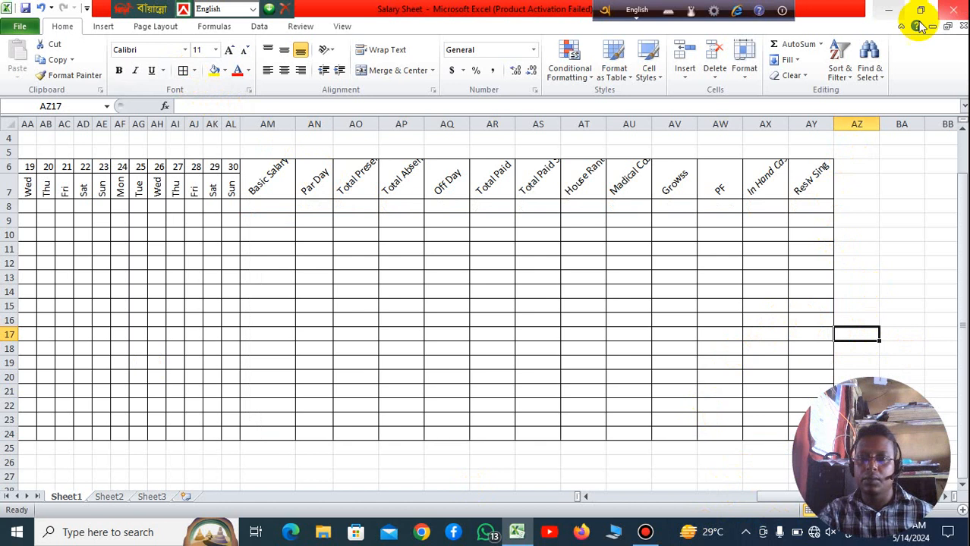
pyautogui.moveTo(790, 123); pyautogui.dragTo(887, 122)
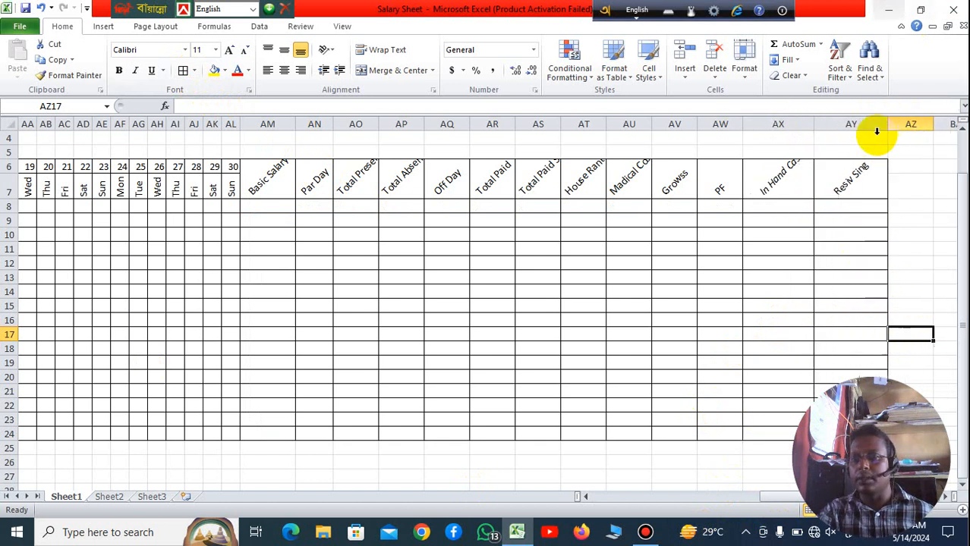
pyautogui.click(859, 176)
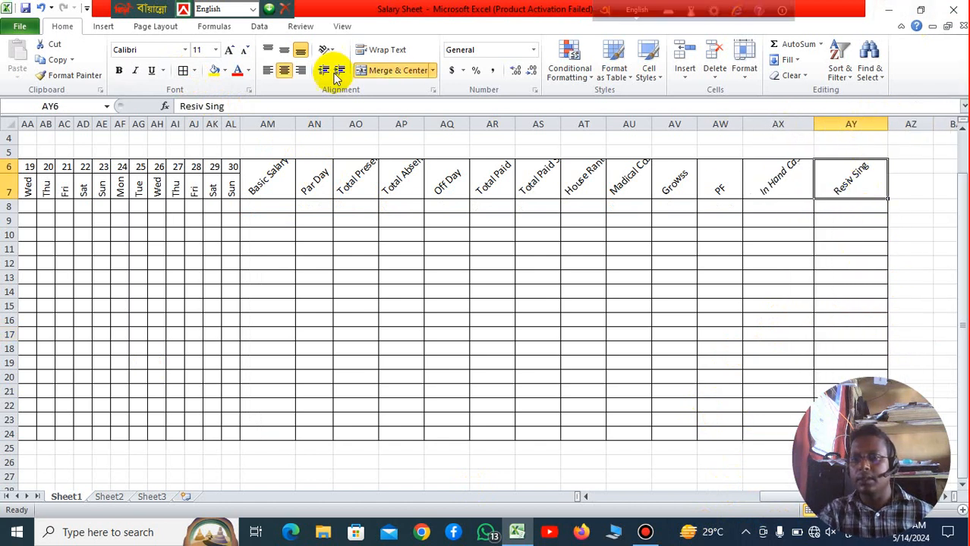
pyautogui.click(433, 71)
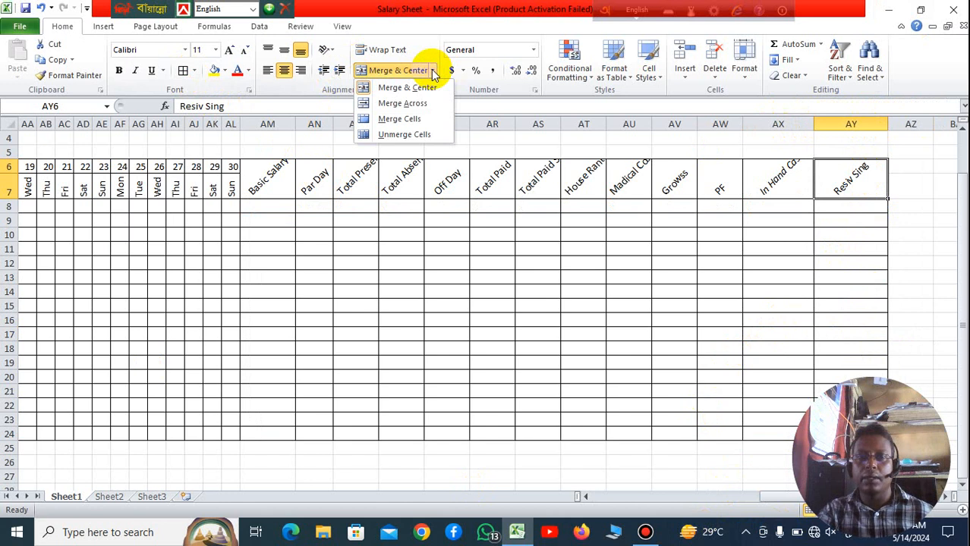
pyautogui.click(332, 51)
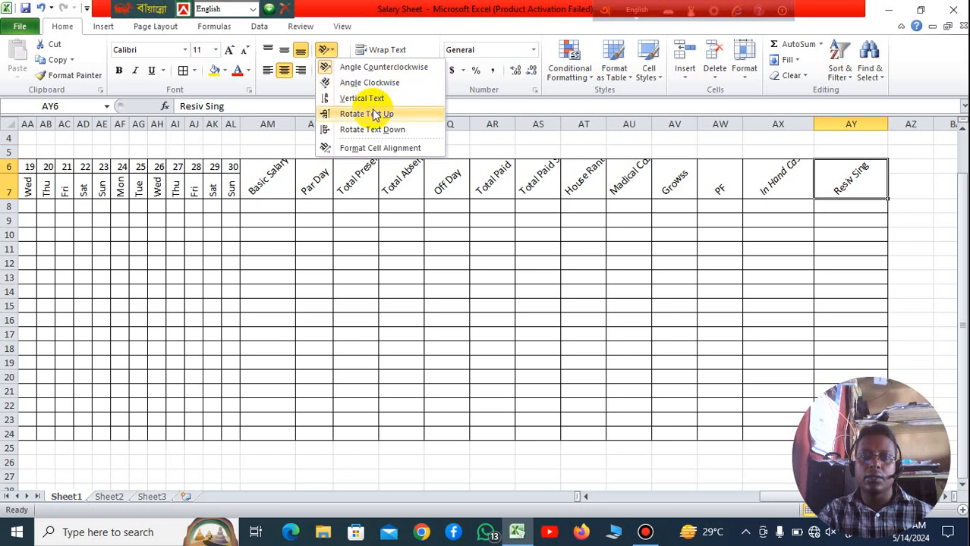
pyautogui.click(862, 201)
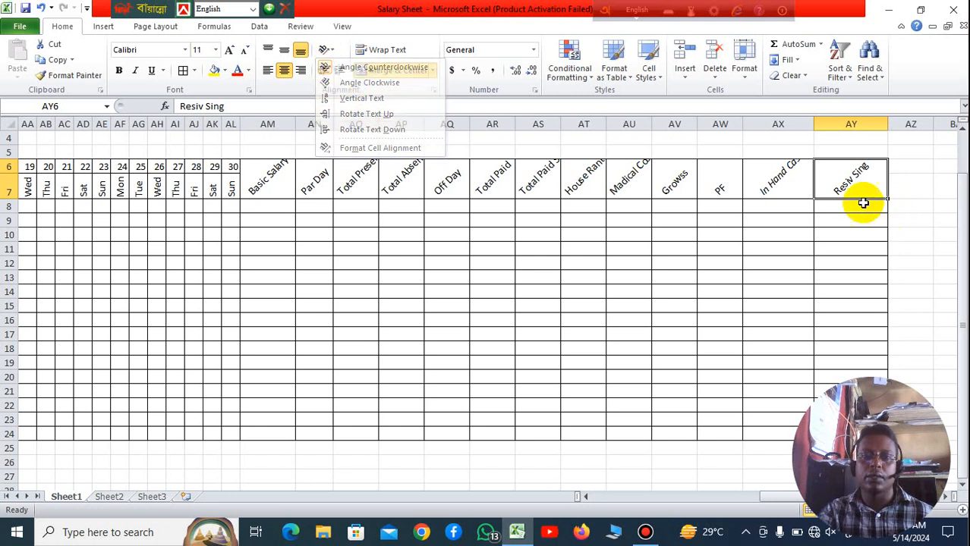
# Step: Angle the In Hand Cash heading in AX6 clockwise
pyautogui.click(784, 176)
pyautogui.hotkey('ctrl', 'i')
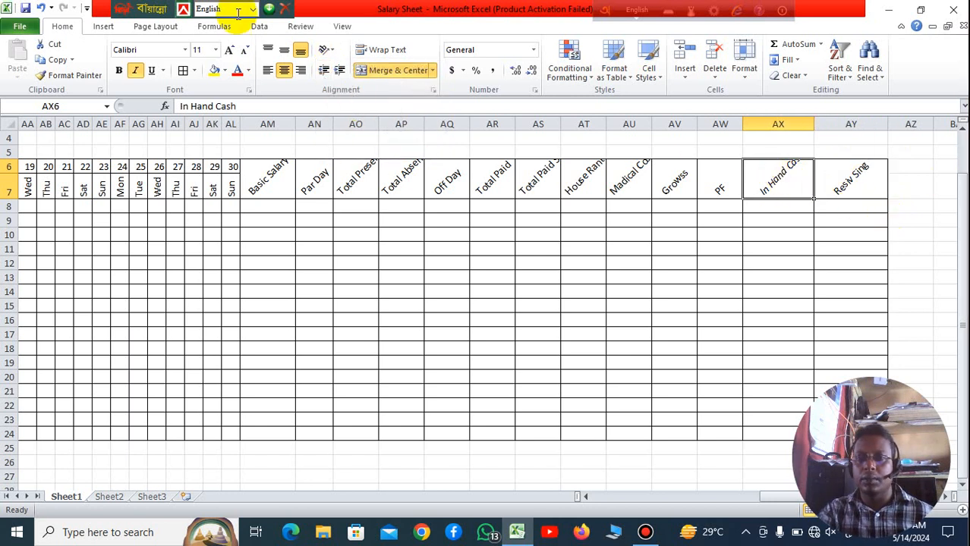
pyautogui.click(334, 50)
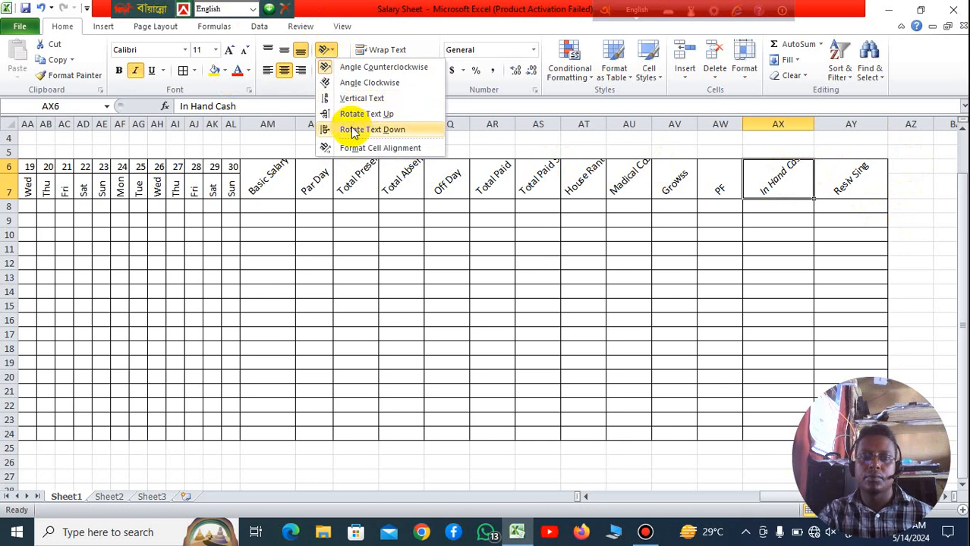
pyautogui.click(346, 83)
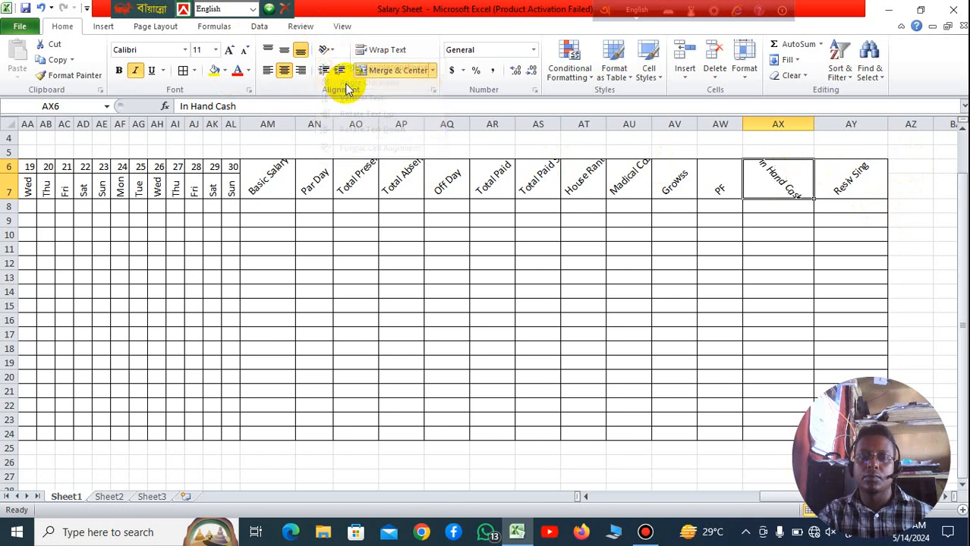
pyautogui.click(873, 336)
# Step: Extend the merged and centered STUDENT COMPUTER title across D2:AY4, up to the Resiv Sing column
pyautogui.scroll(-3, 825, 268)
pyautogui.scroll(4, 800, 272)
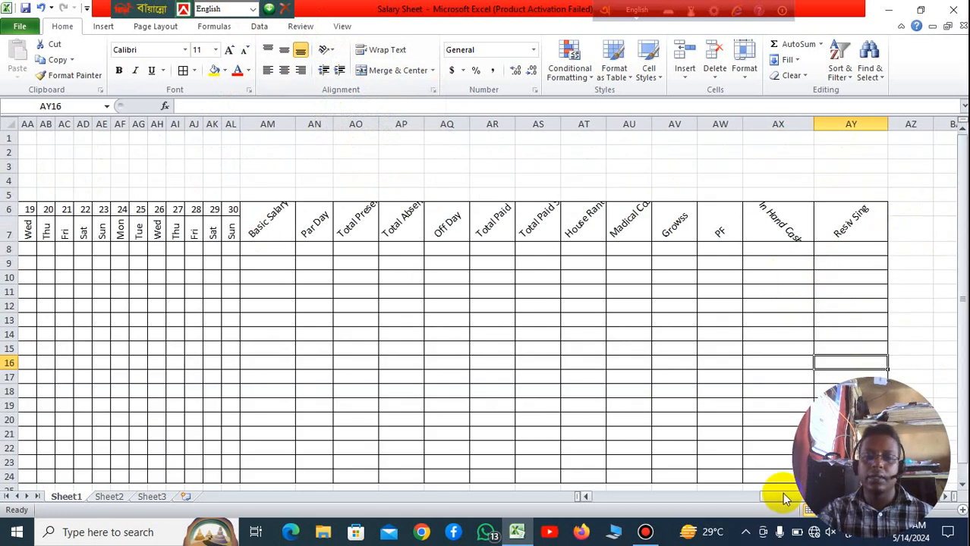
pyautogui.moveTo(779, 495); pyautogui.dragTo(611, 502)
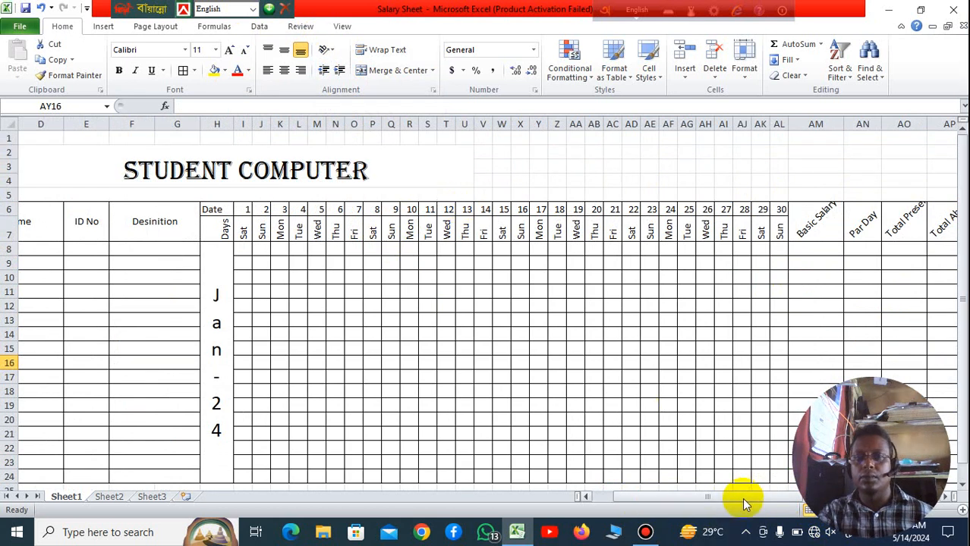
pyautogui.moveTo(744, 503); pyautogui.dragTo(786, 503)
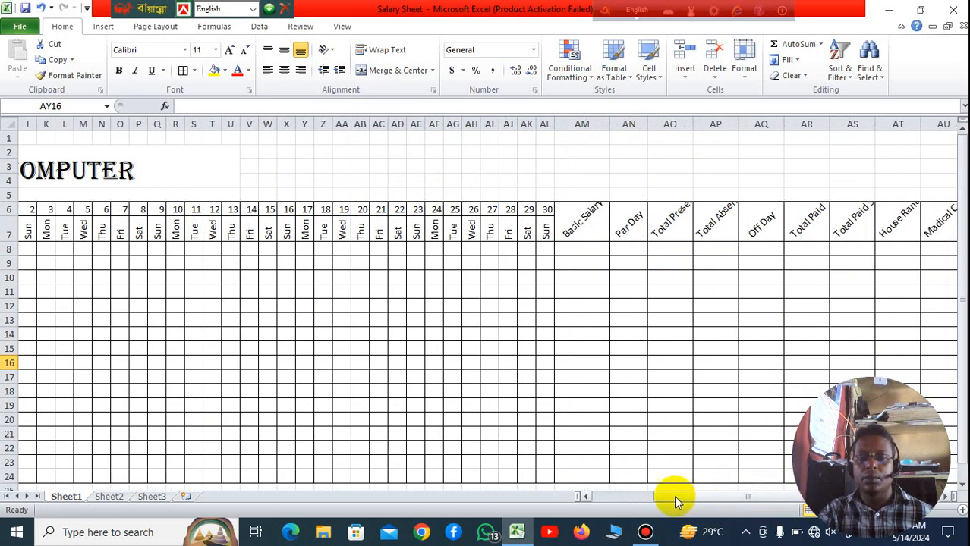
pyautogui.moveTo(220, 158); pyautogui.dragTo(896, 169)
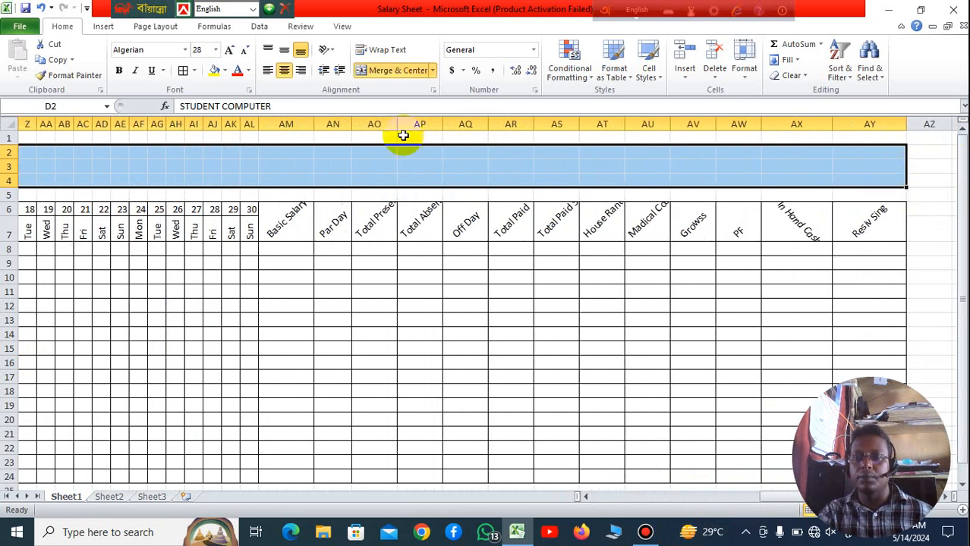
pyautogui.click(411, 72)
pyautogui.click(411, 72)
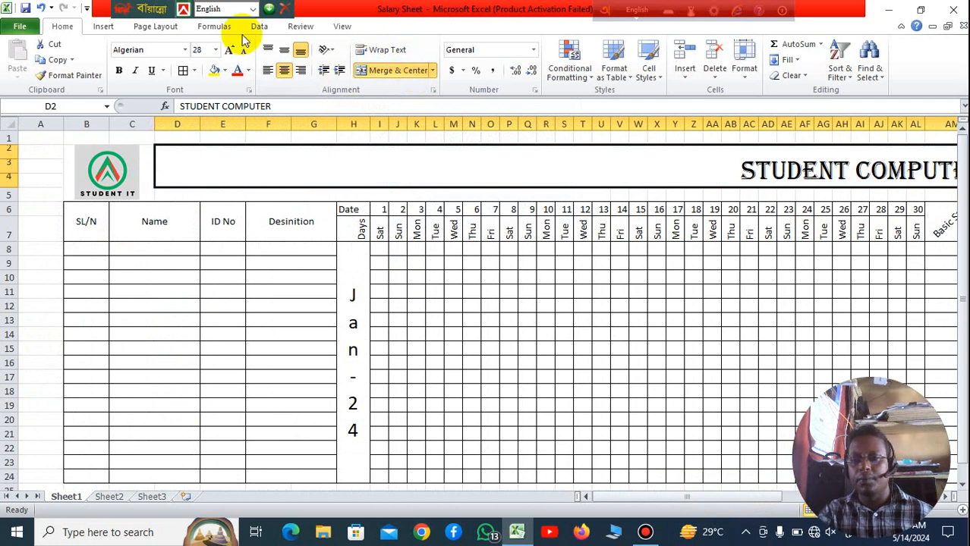
# Step: Fill the merged STUDENT COMPUTER title band with the standard light green color
pyautogui.click(224, 71)
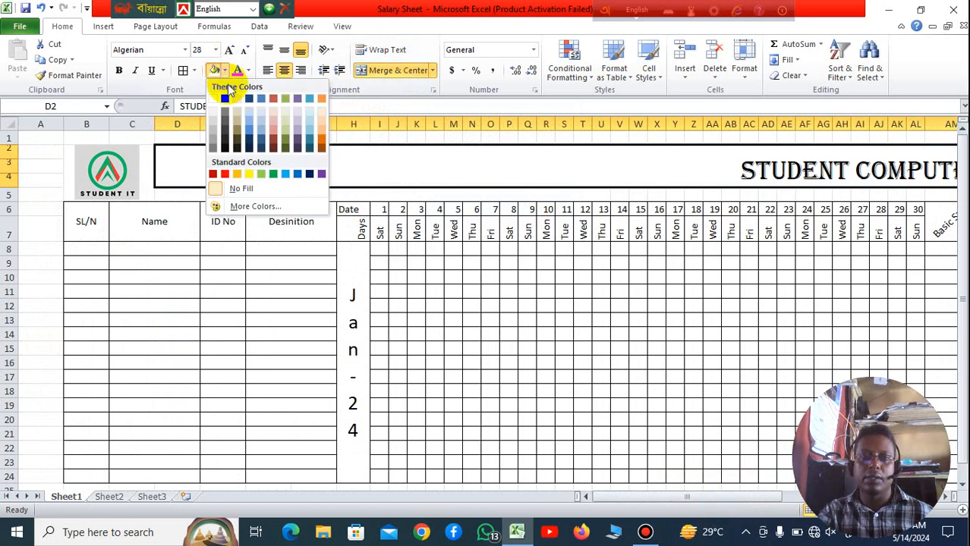
pyautogui.click(257, 172)
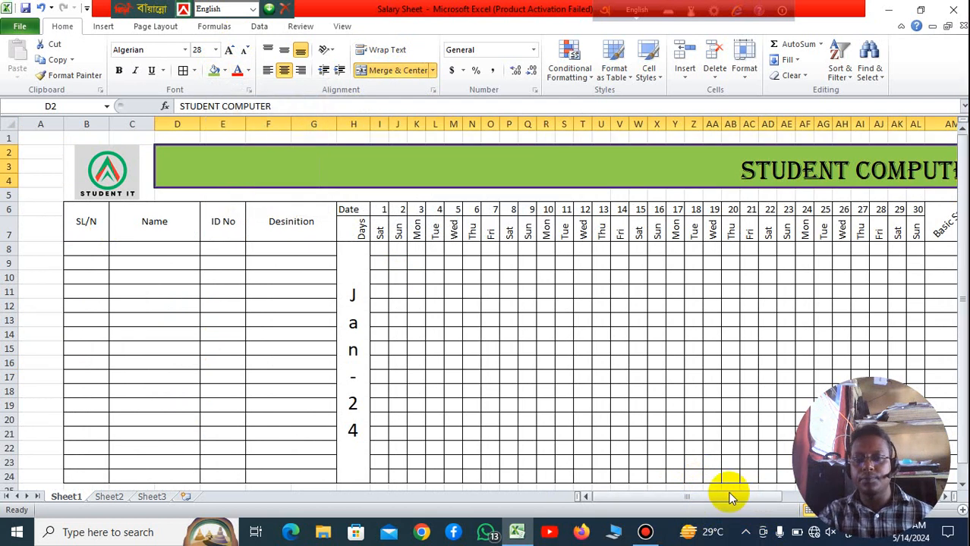
pyautogui.click(450, 277)
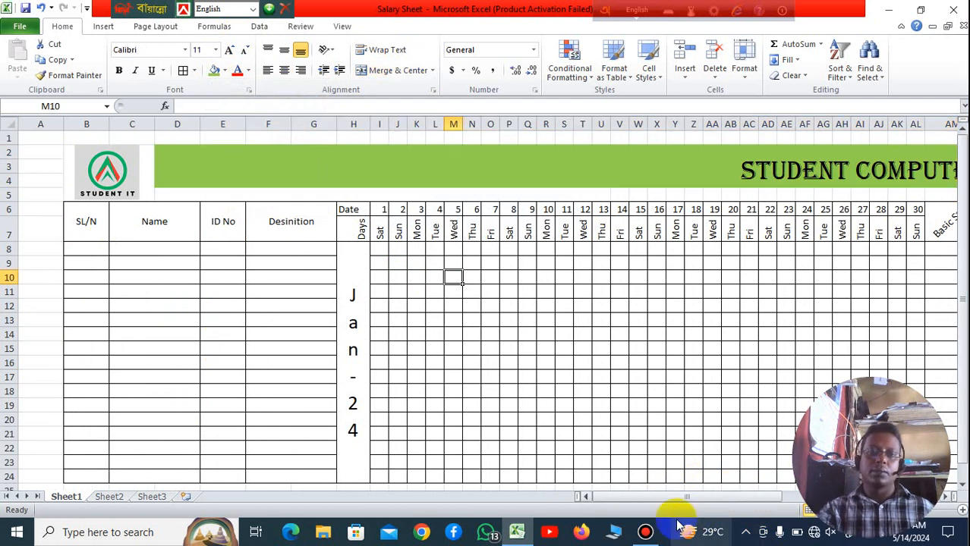
pyautogui.moveTo(660, 496); pyautogui.dragTo(548, 522)
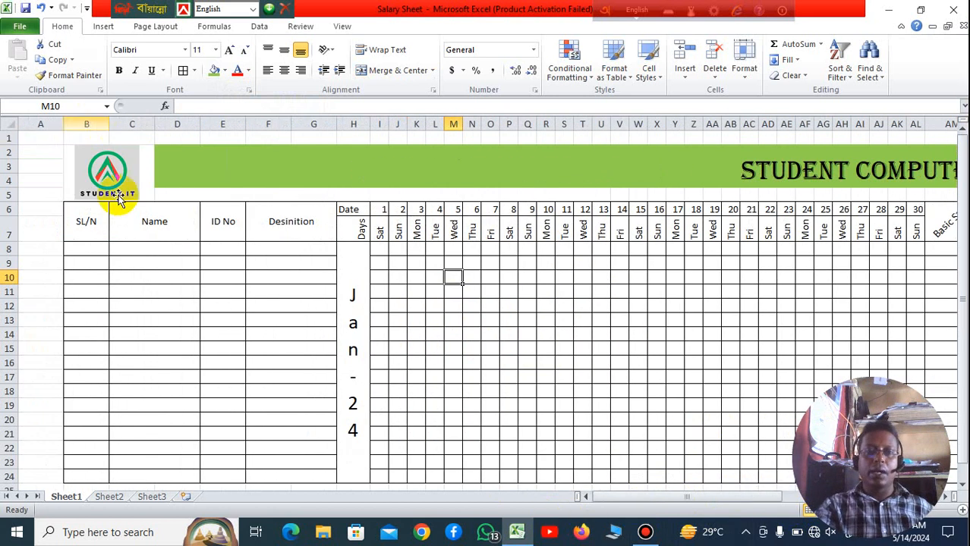
# Step: Fill the SL/N heading in B6 with light red and the Name heading in C6 with standard orange
pyautogui.click(87, 219)
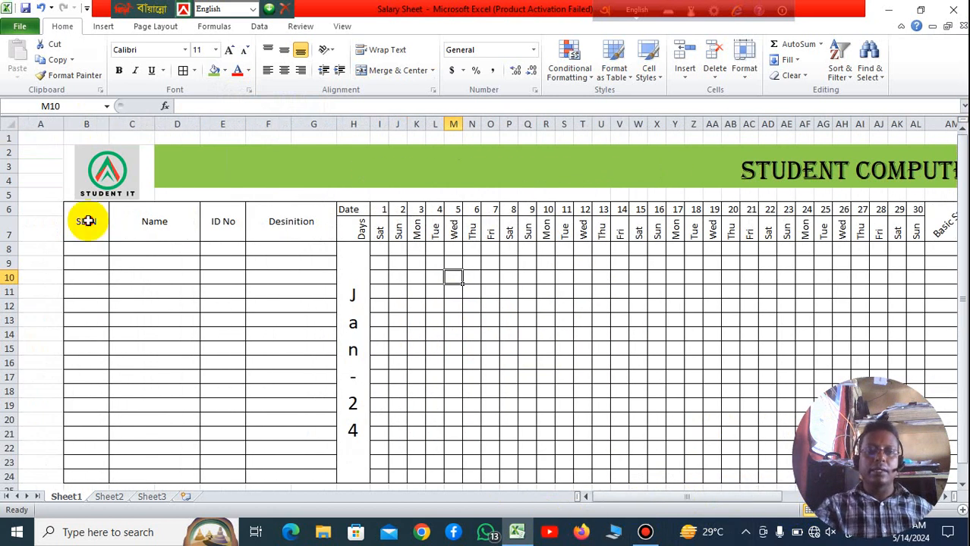
pyautogui.click(225, 70)
pyautogui.click(274, 137)
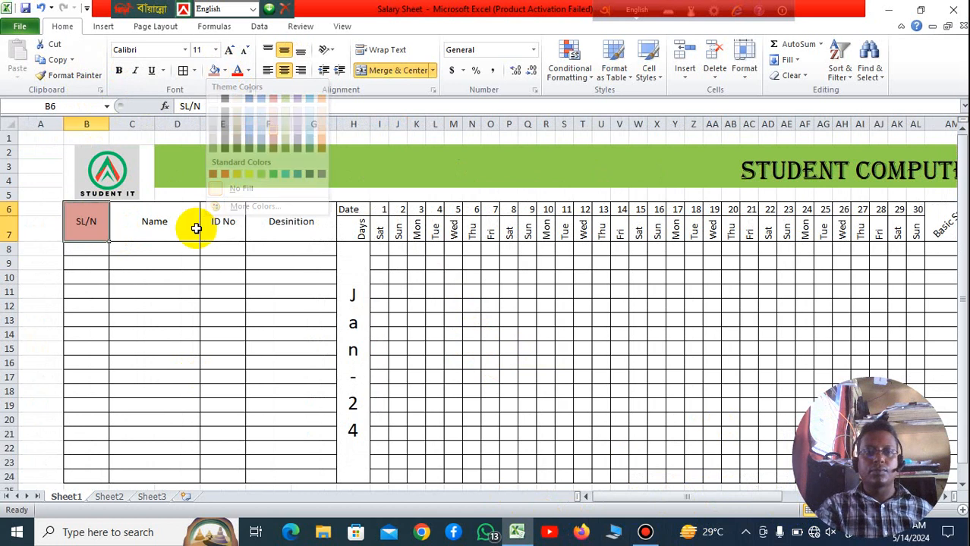
pyautogui.click(183, 228)
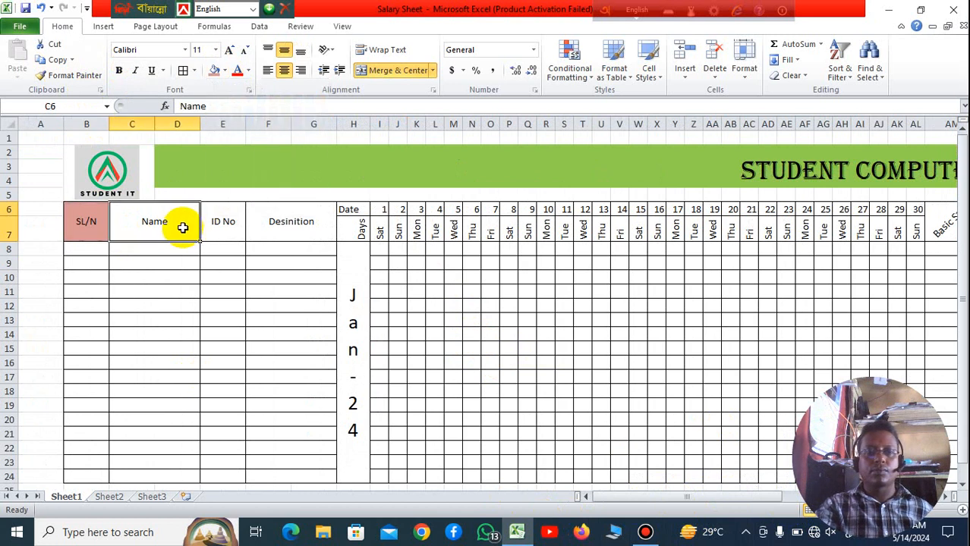
pyautogui.click(226, 71)
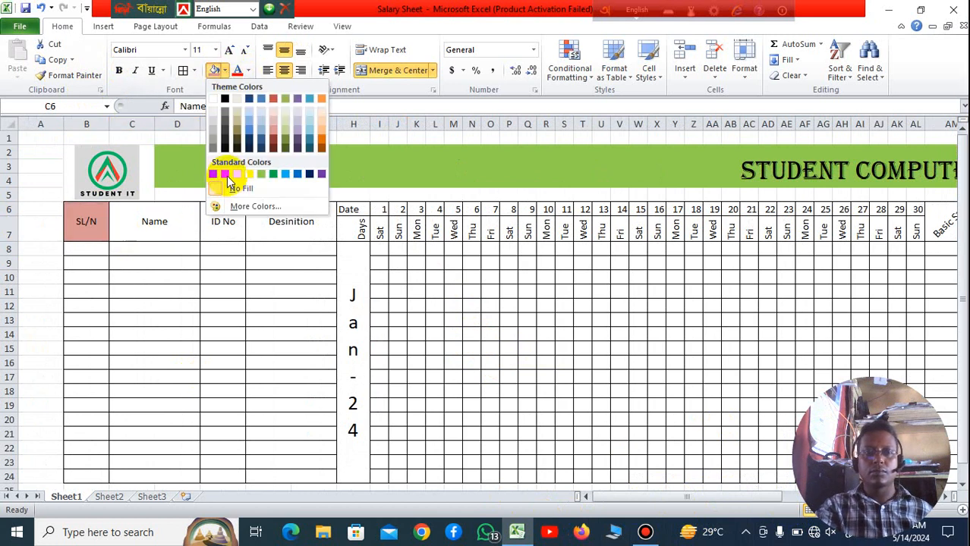
pyautogui.click(281, 260)
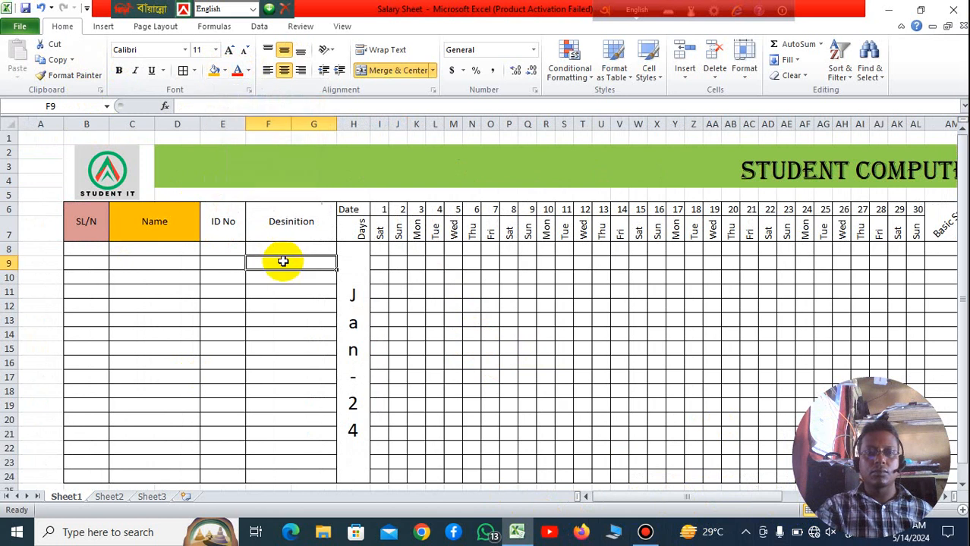
# Step: Fill the ID No and Desinition headings in E6:G7 with light green
pyautogui.click(229, 216)
pyautogui.moveTo(228, 215); pyautogui.dragTo(258, 215)
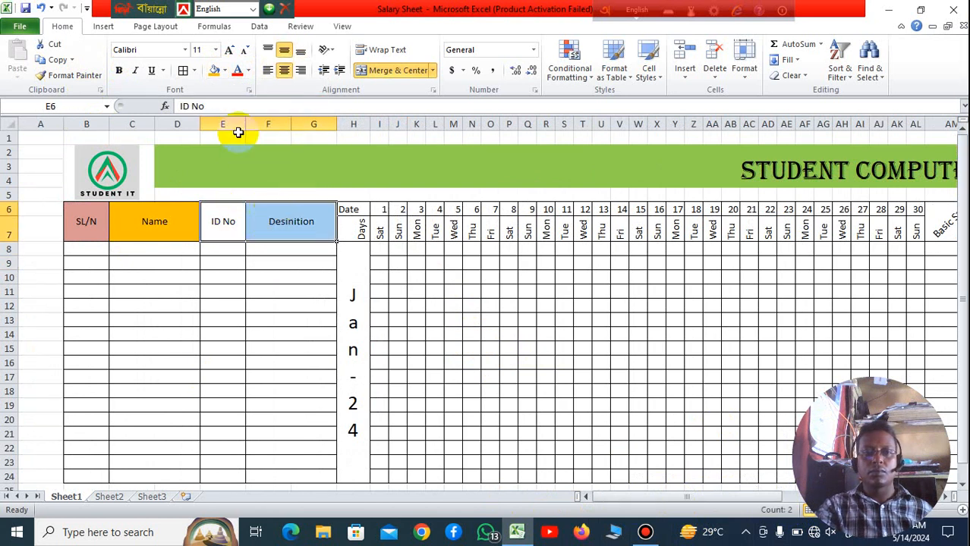
pyautogui.click(225, 74)
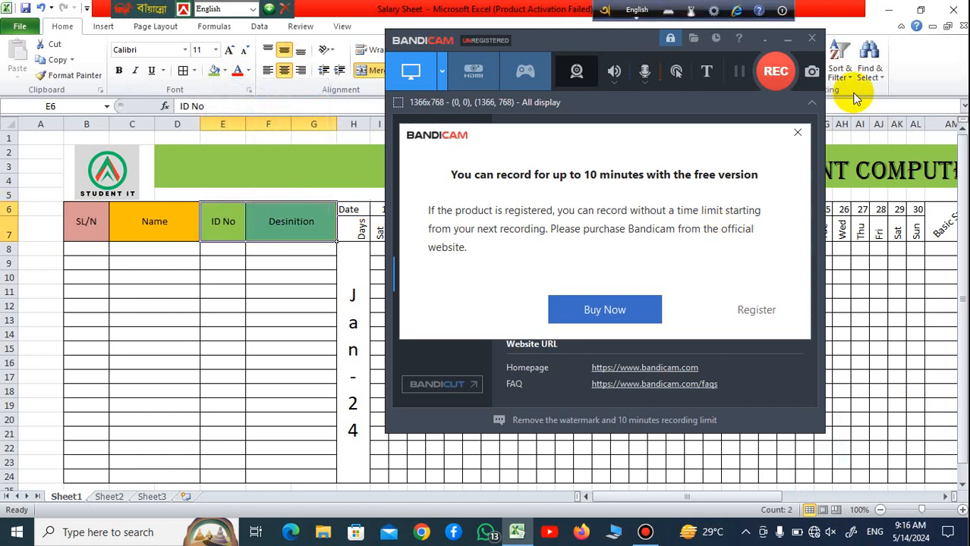
pyautogui.click(783, 75)
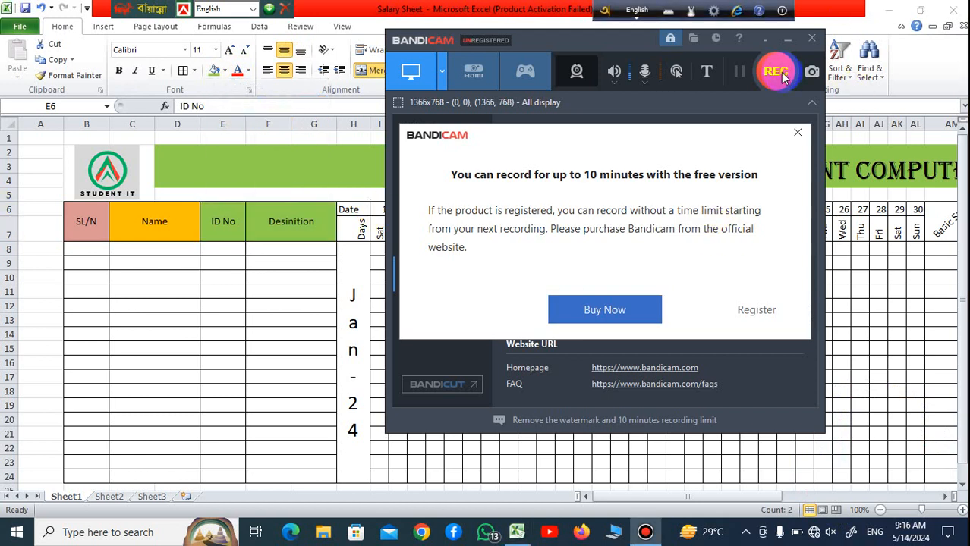
pyautogui.click(766, 311)
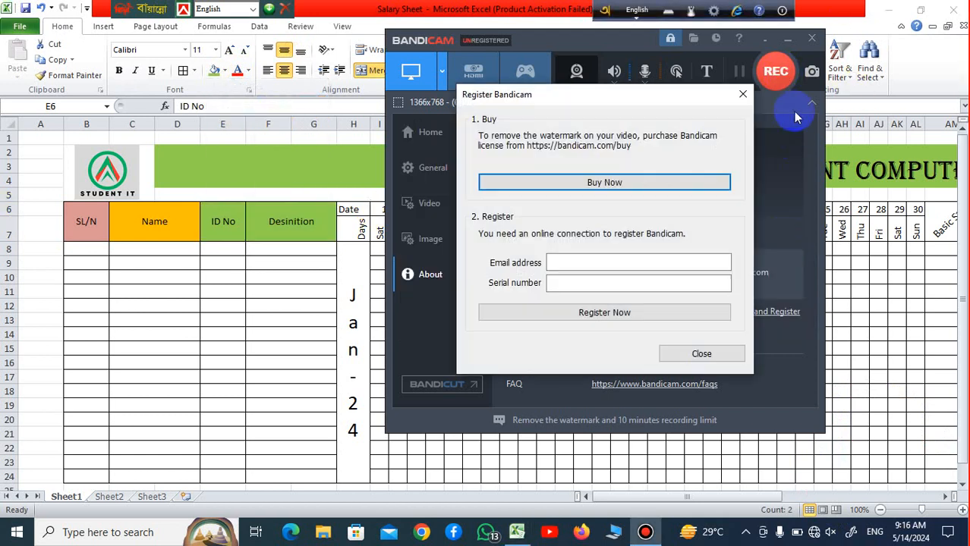
pyautogui.click(730, 97)
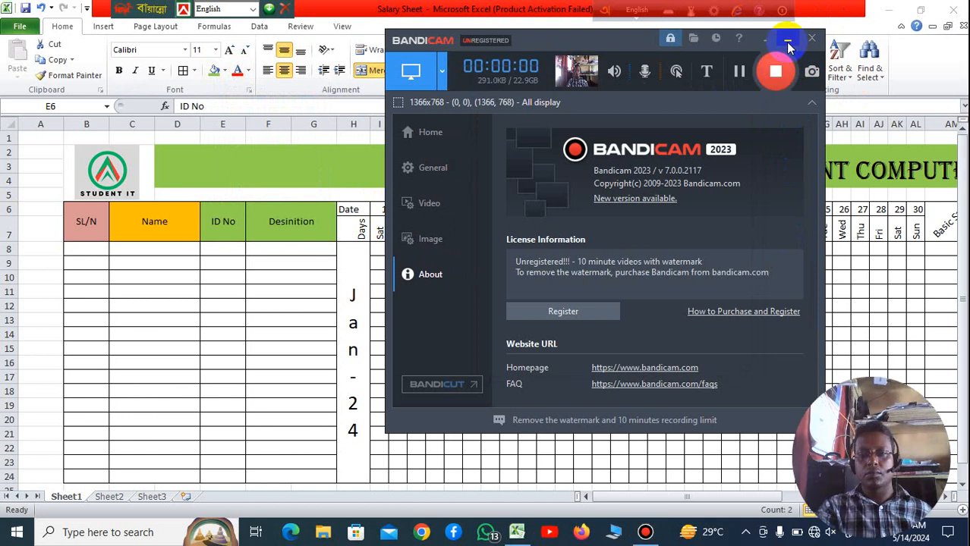
pyautogui.click(788, 40)
pyautogui.click(595, 265)
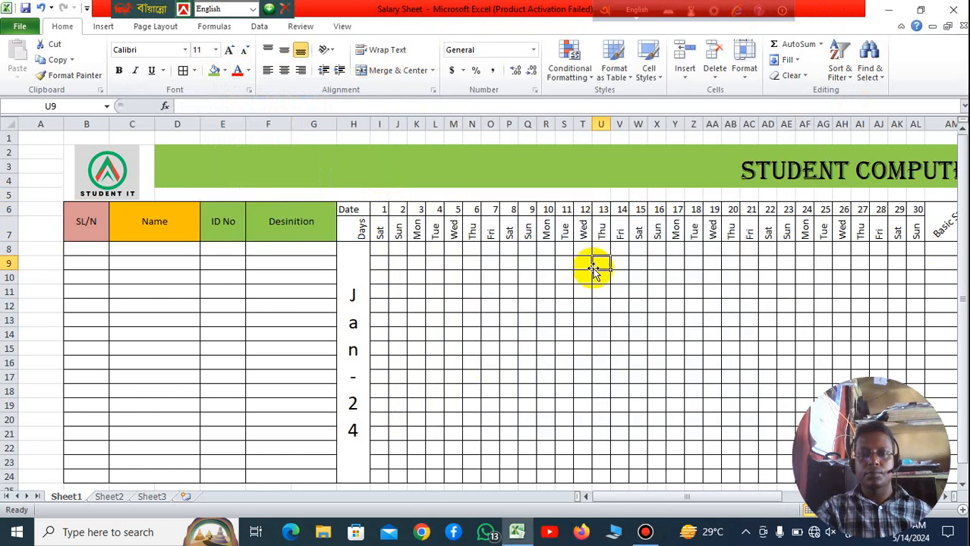
# Step: Fill the date row H6:AL6, from the Date label through 30, with standard light blue
pyautogui.moveTo(600, 501); pyautogui.dragTo(646, 504)
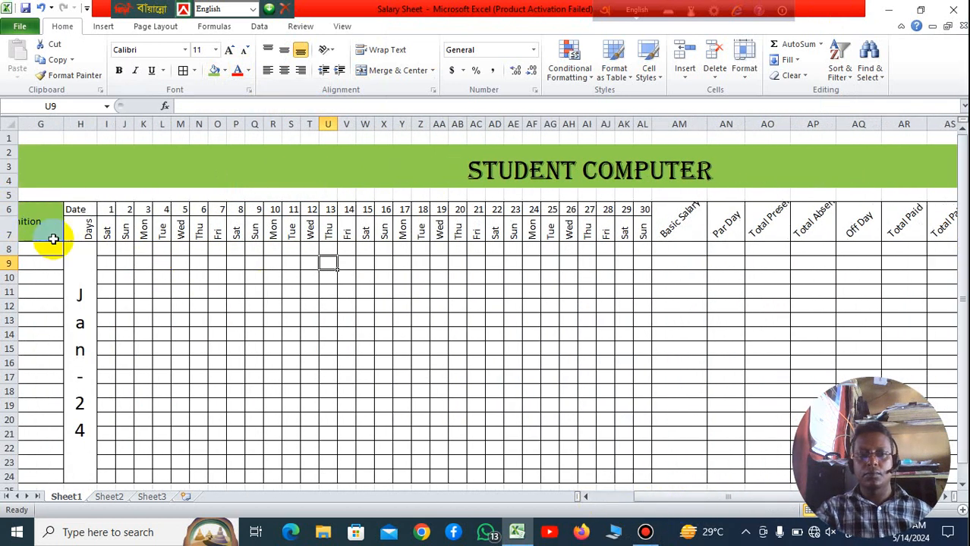
pyautogui.moveTo(79, 213); pyautogui.dragTo(637, 207)
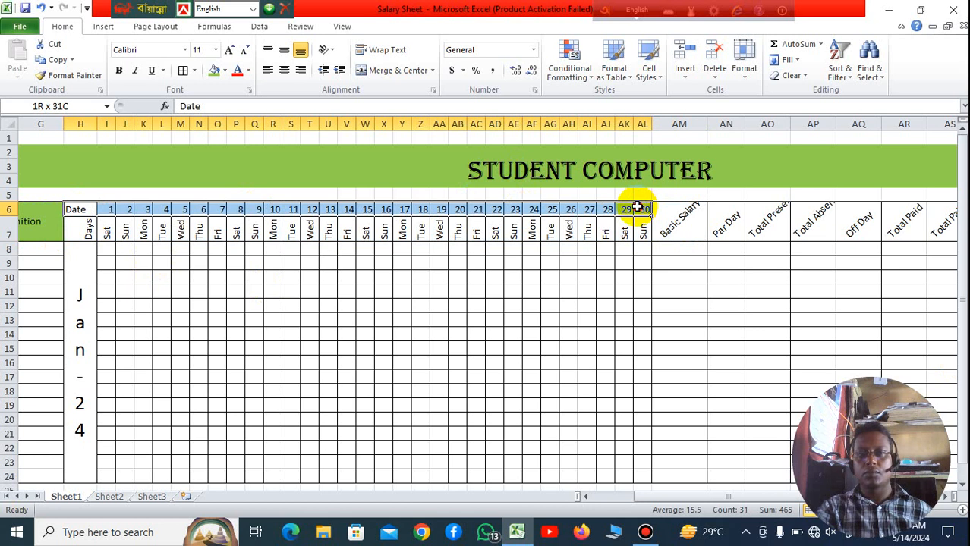
pyautogui.click(226, 71)
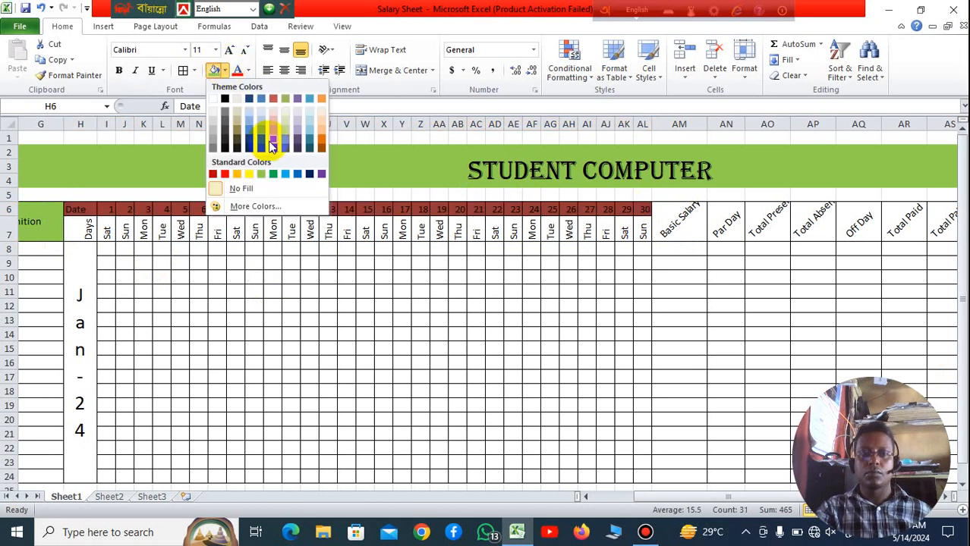
pyautogui.click(286, 177)
pyautogui.click(320, 302)
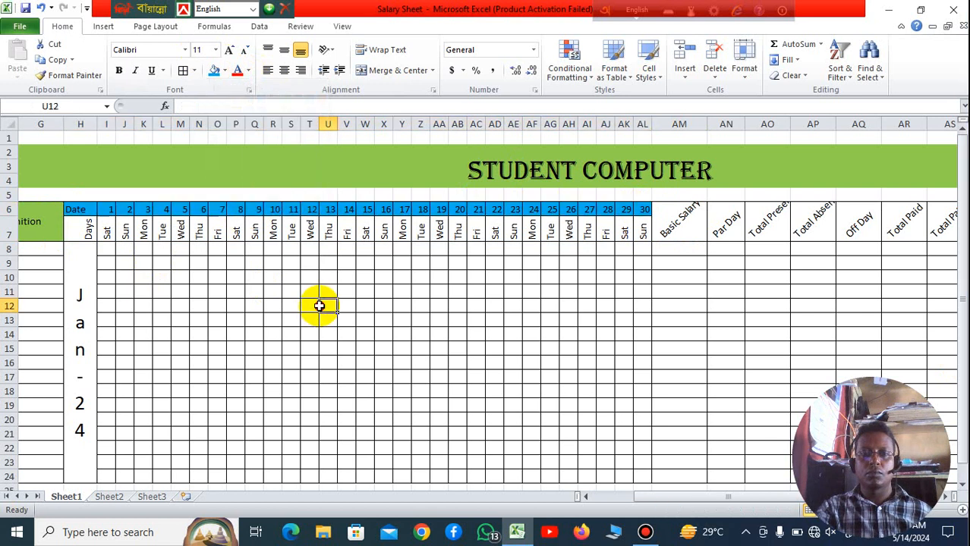
# Step: Fill the weekday row H7:AL7, from the Days label through the last Sun, with light red
pyautogui.click(82, 228)
pyautogui.moveTo(259, 229); pyautogui.dragTo(645, 232)
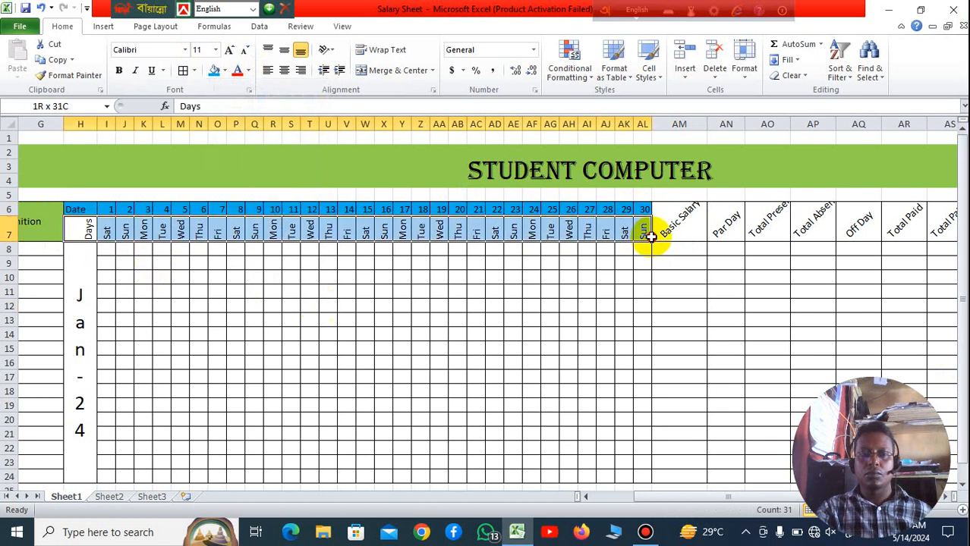
pyautogui.click(227, 71)
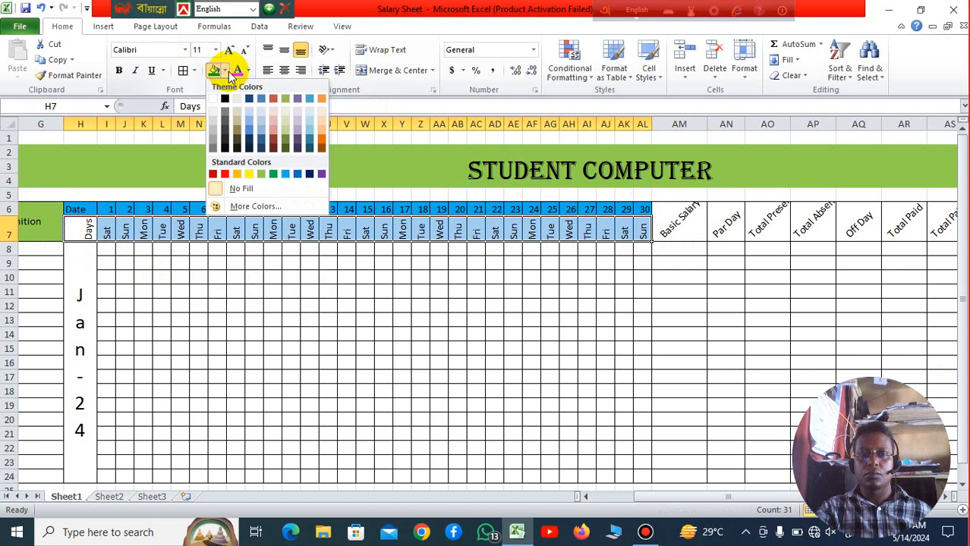
pyautogui.click(271, 132)
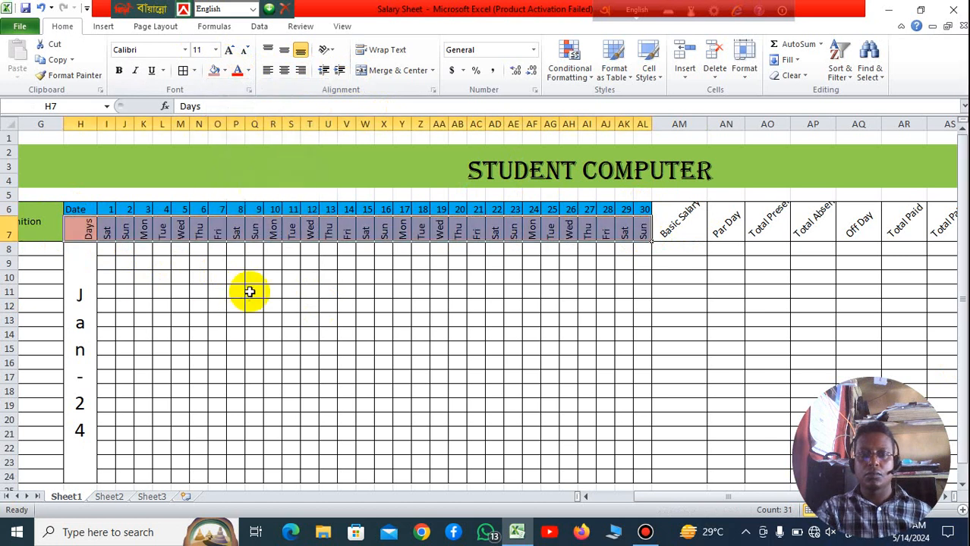
pyautogui.click(193, 295)
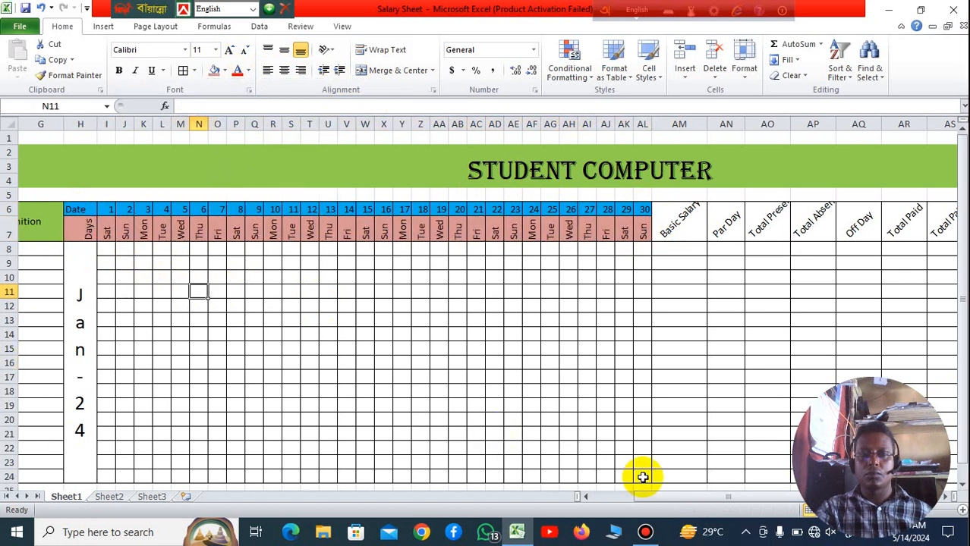
# Step: Fill the Basic Salary heading in AM6 with standard yellow
pyautogui.moveTo(649, 503); pyautogui.dragTo(801, 502)
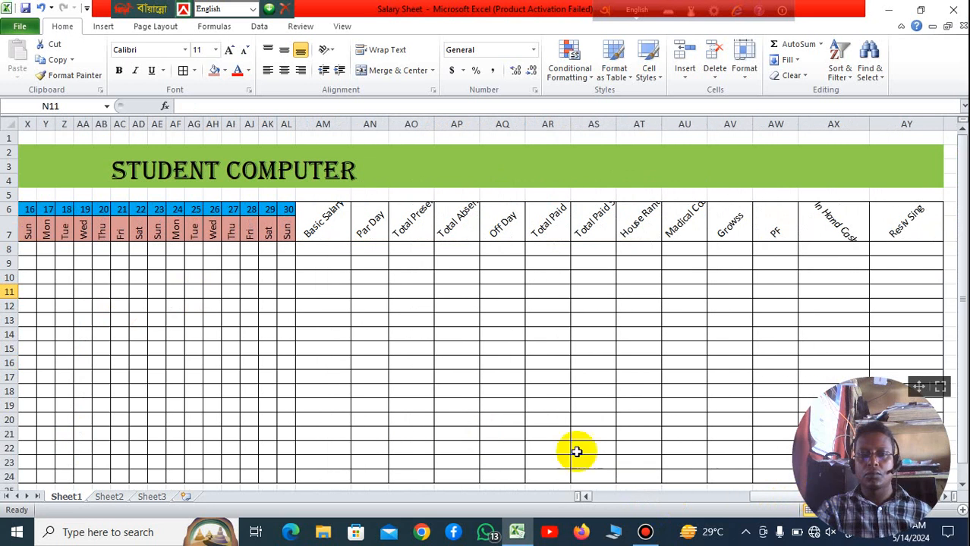
pyautogui.click(334, 211)
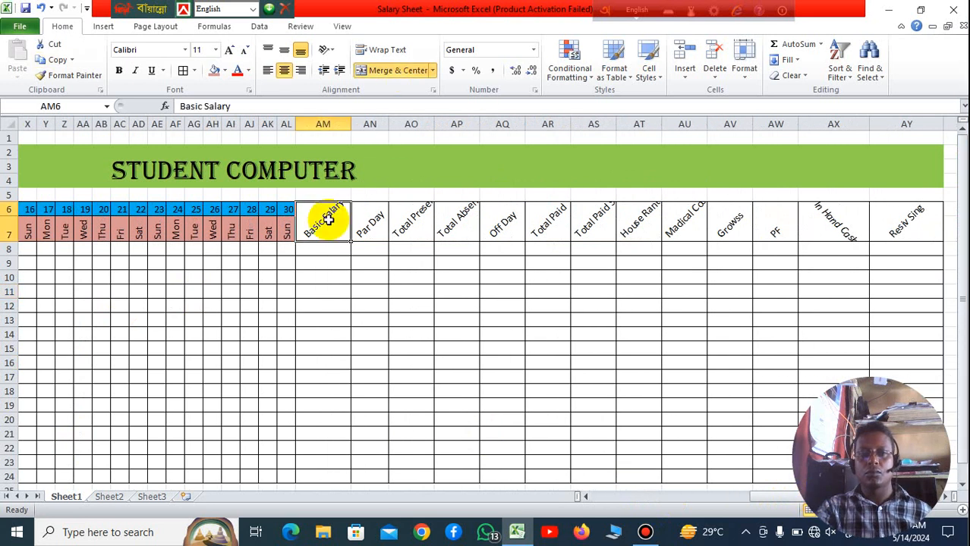
pyautogui.click(224, 71)
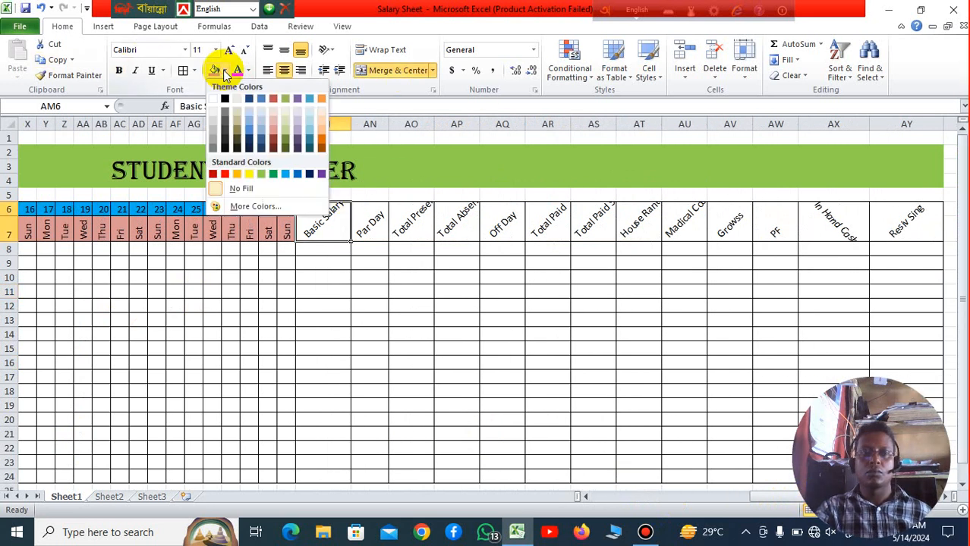
pyautogui.click(249, 173)
# Step: Fill the Par Day heading in AN6 with light red
pyautogui.click(372, 219)
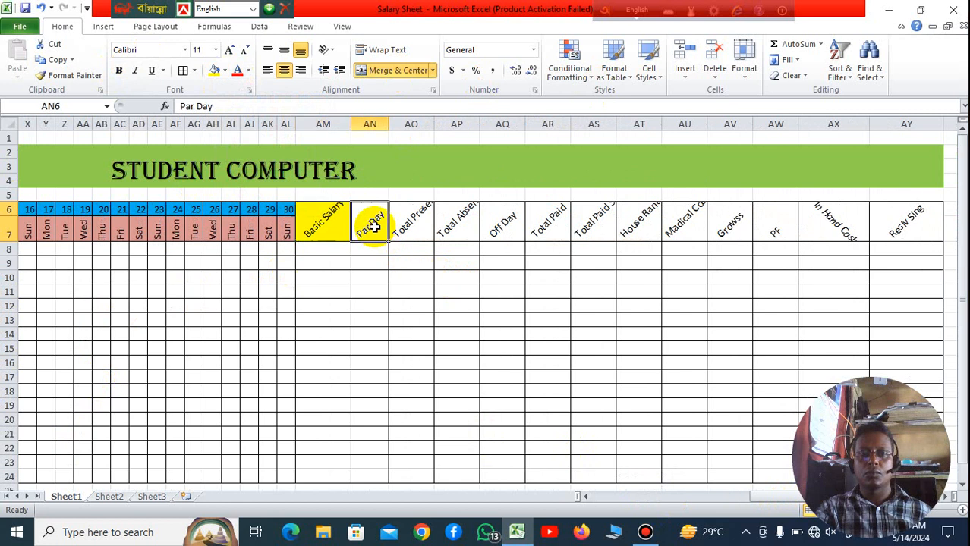
pyautogui.click(225, 71)
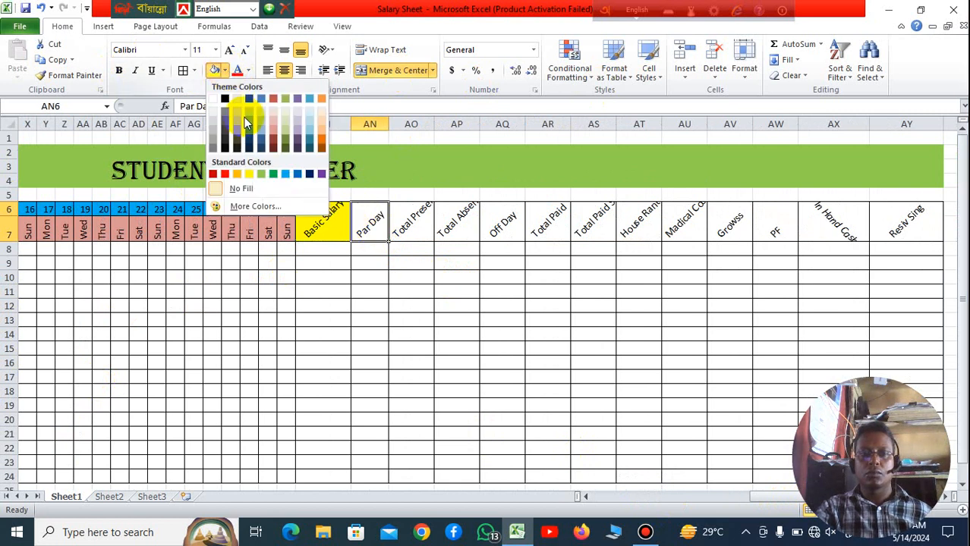
pyautogui.click(273, 121)
pyautogui.click(502, 263)
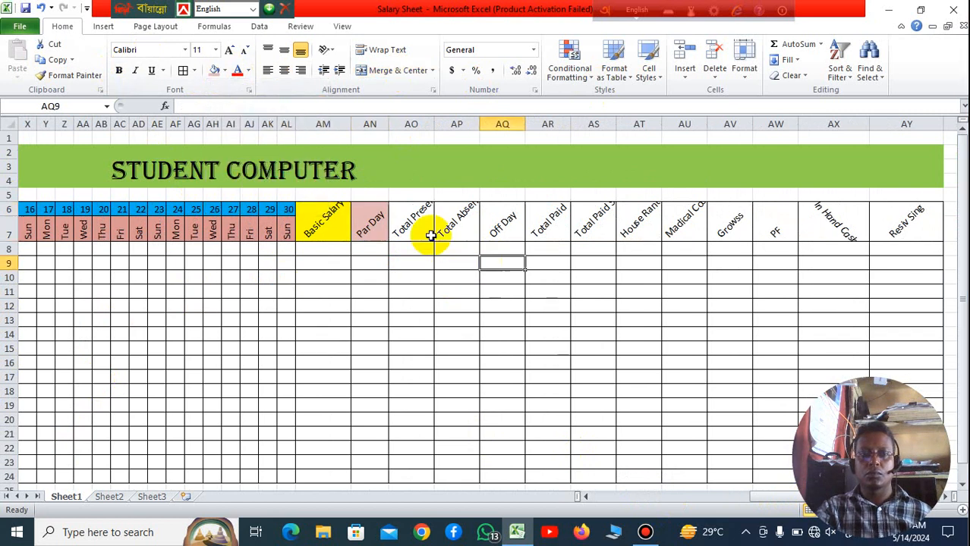
# Step: Give the Total Present heading in AO6 orange text and a standard light blue fill
pyautogui.click(411, 220)
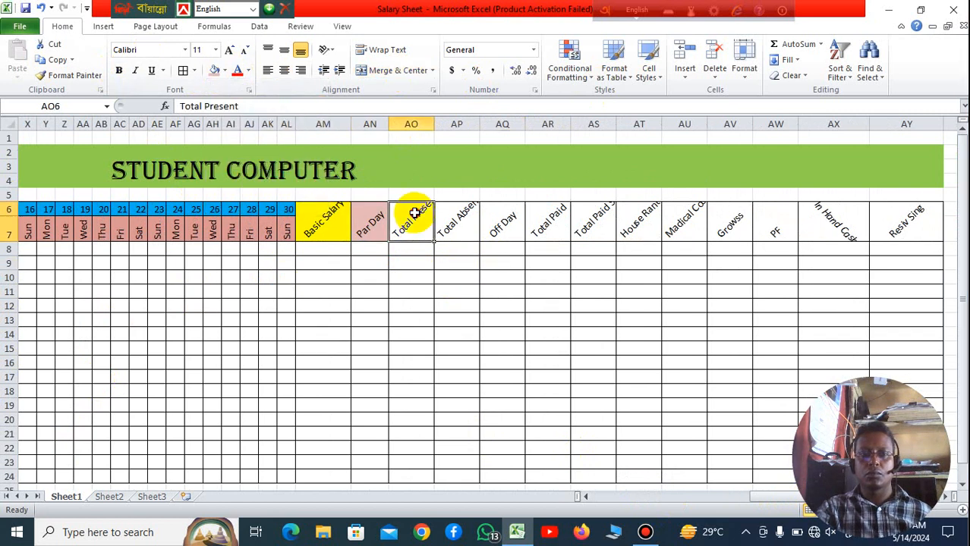
pyautogui.click(249, 71)
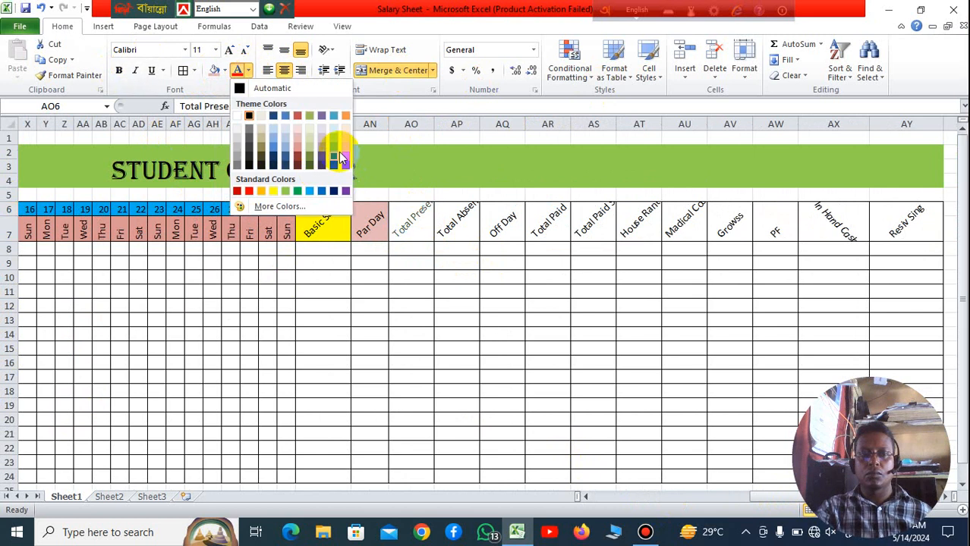
pyautogui.click(345, 160)
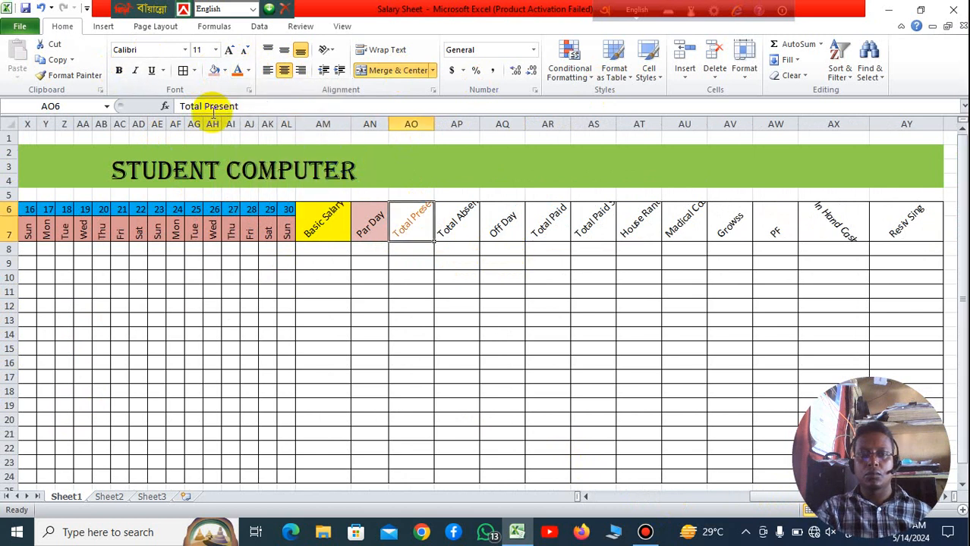
pyautogui.click(225, 70)
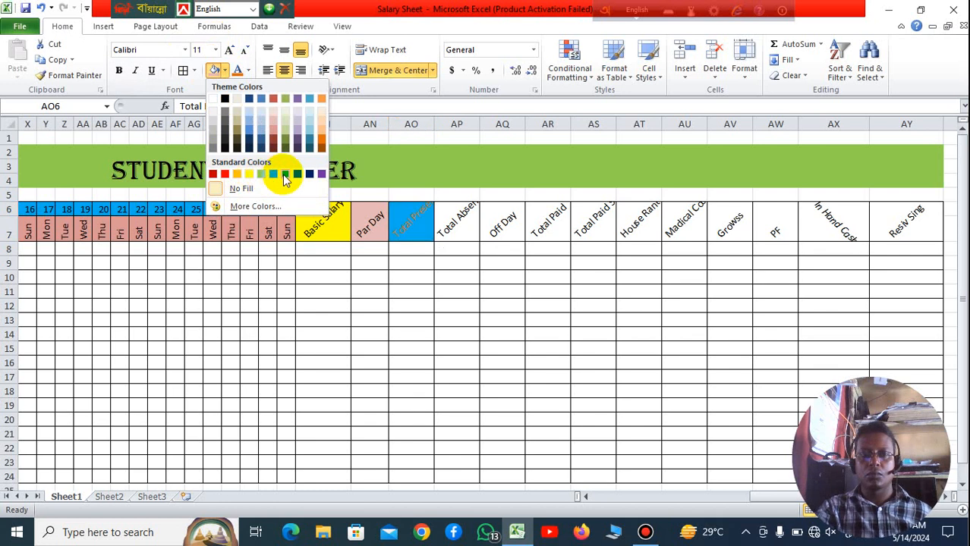
pyautogui.click(285, 174)
pyautogui.click(451, 319)
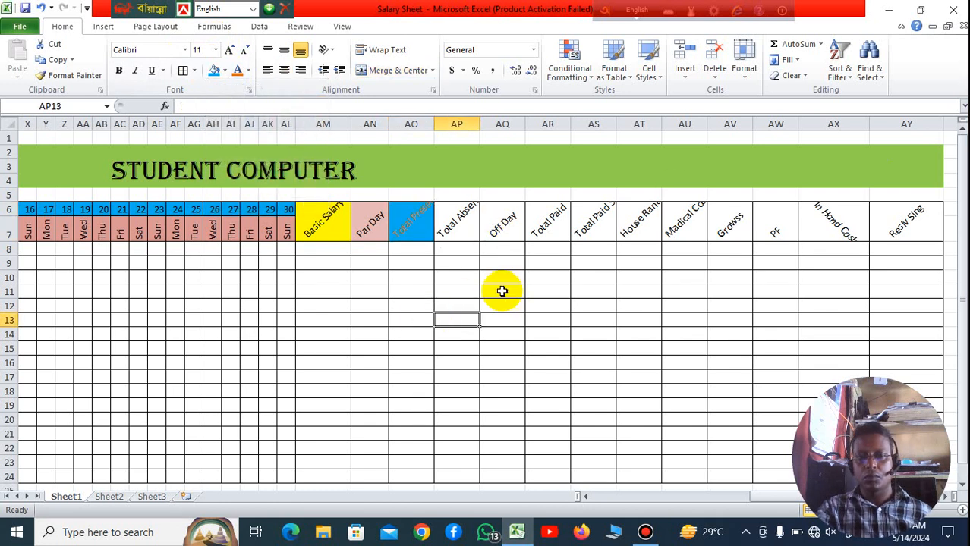
# Step: Fill the remaining headings in AP6:AY7, from Total Absent through Resiv Sing, with standard orange
pyautogui.moveTo(450, 229); pyautogui.dragTo(774, 232)
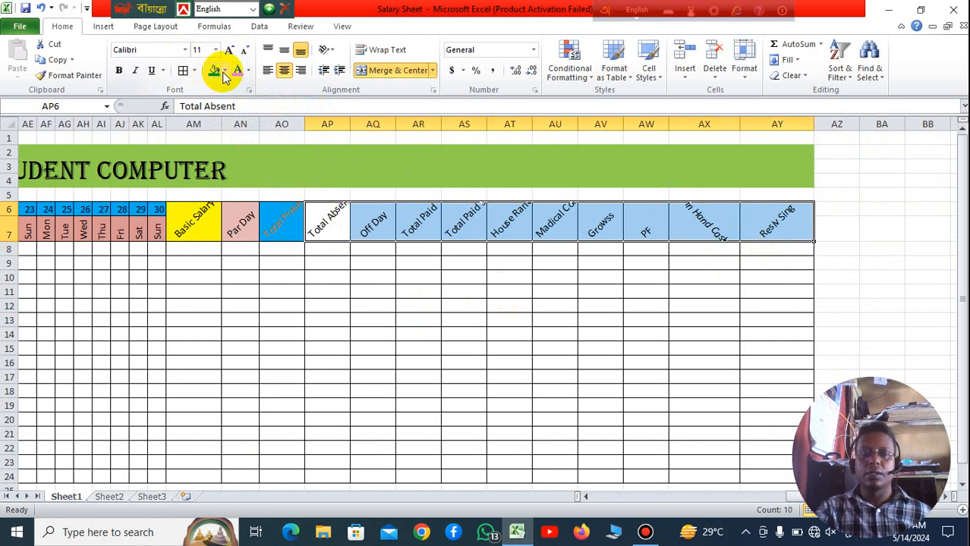
pyautogui.click(224, 71)
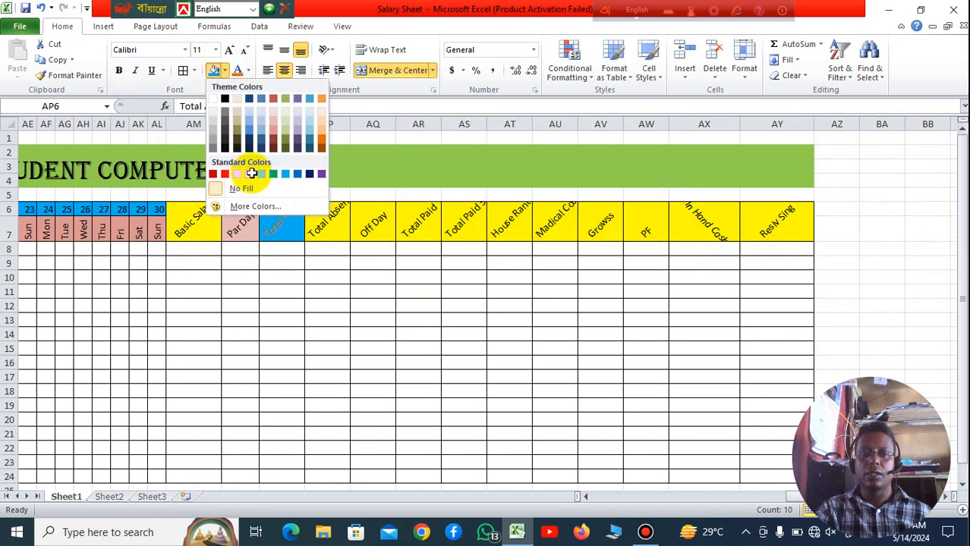
pyautogui.click(261, 174)
pyautogui.click(226, 72)
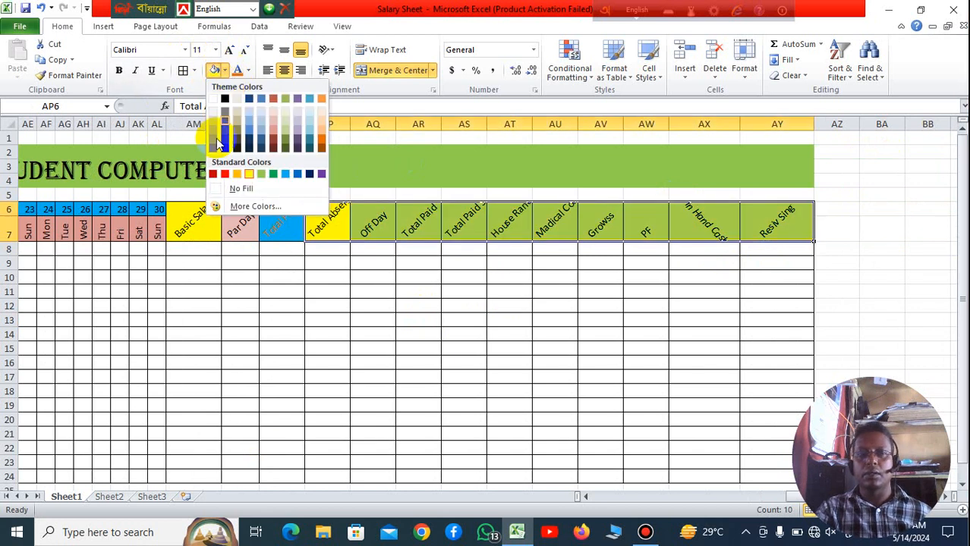
pyautogui.click(240, 175)
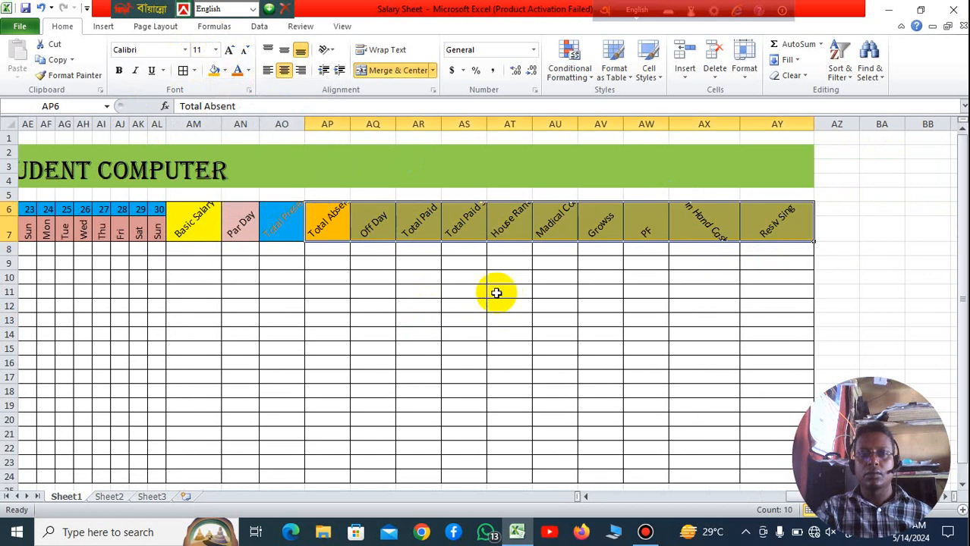
pyautogui.click(495, 291)
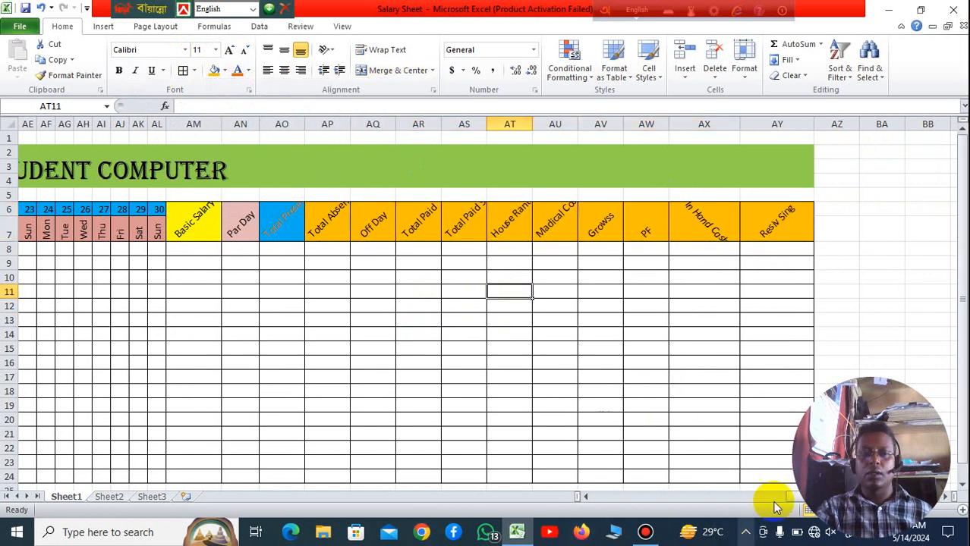
# Step: Fill the merged Jan-24 cell H8:H24 with standard purple and make its text white
pyautogui.moveTo(790, 499); pyautogui.dragTo(519, 503)
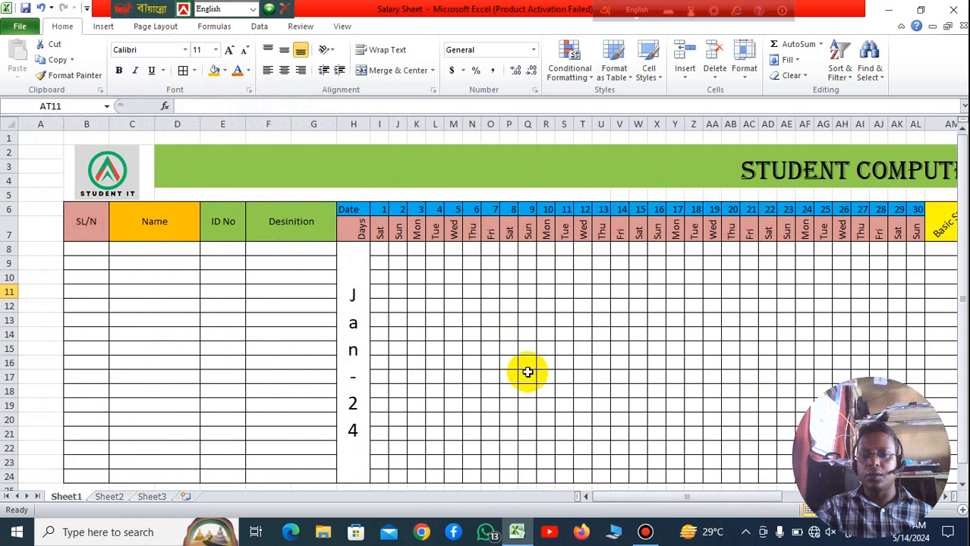
pyautogui.scroll(-3, 527, 371)
pyautogui.scroll(2, 527, 372)
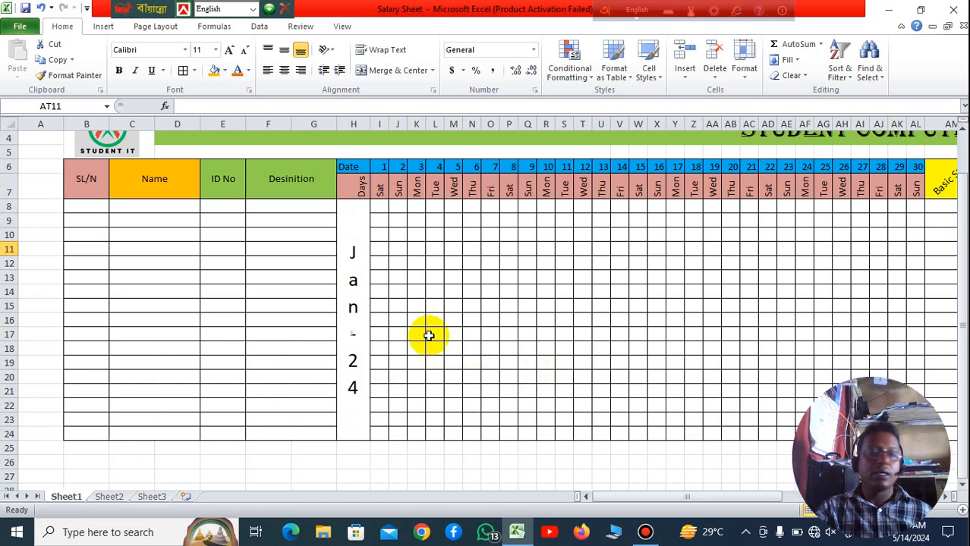
pyautogui.click(462, 299)
pyautogui.click(379, 208)
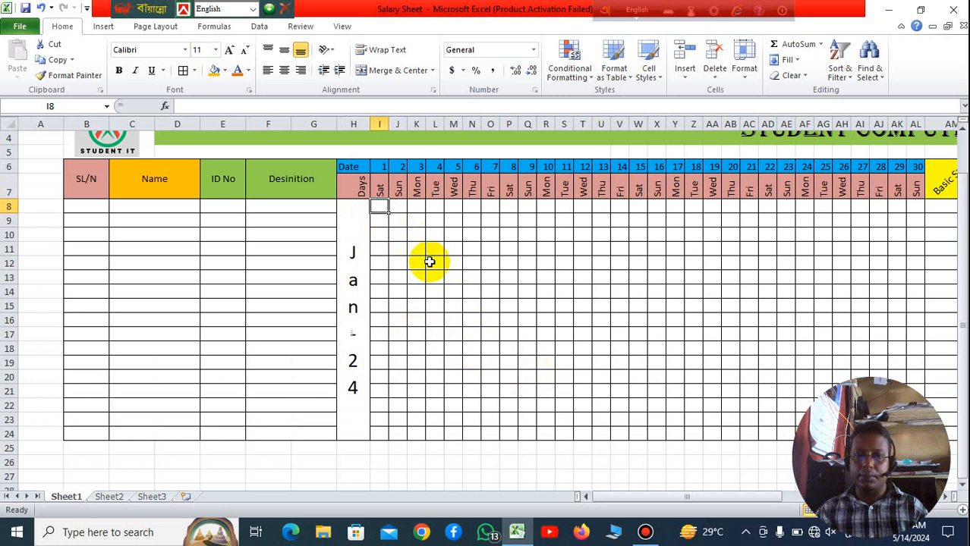
pyautogui.click(346, 213)
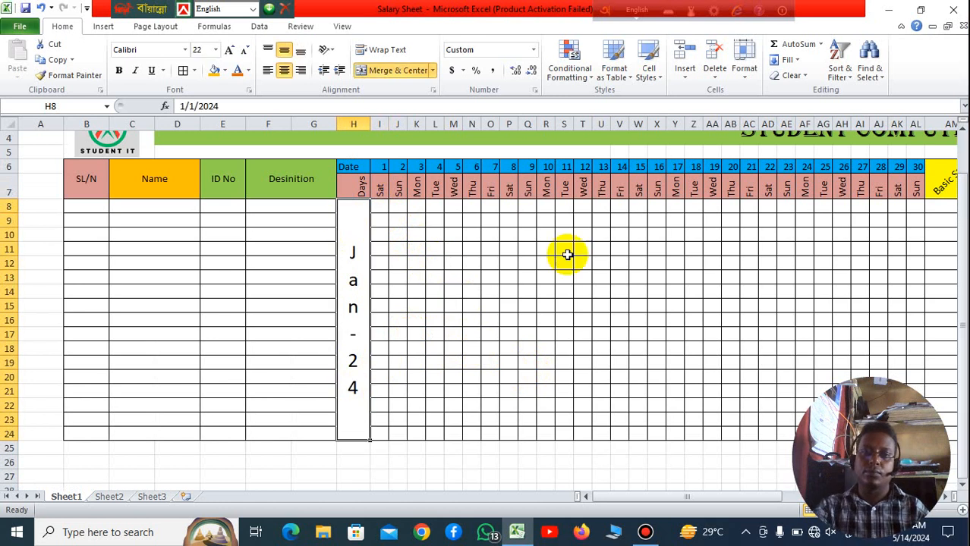
pyautogui.click(568, 255)
pyautogui.click(352, 223)
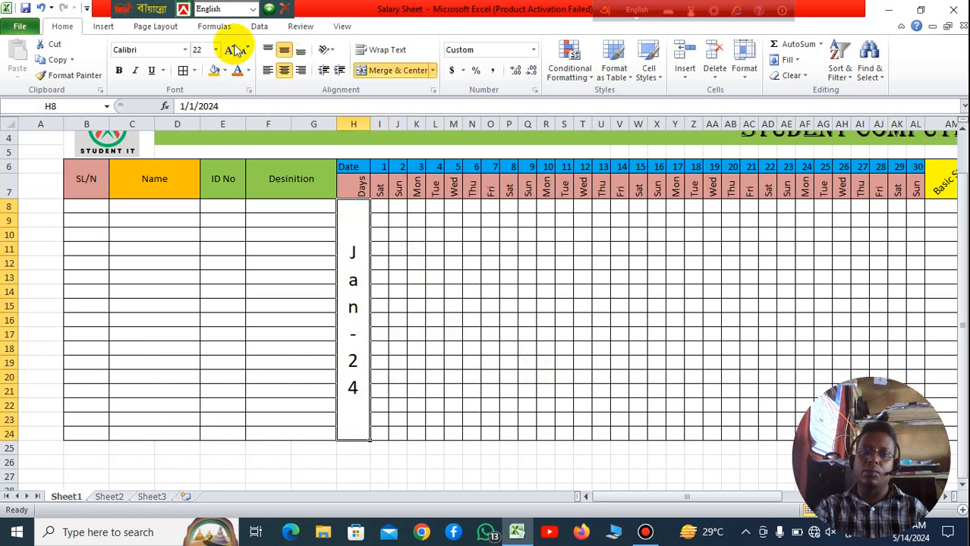
pyautogui.click(223, 72)
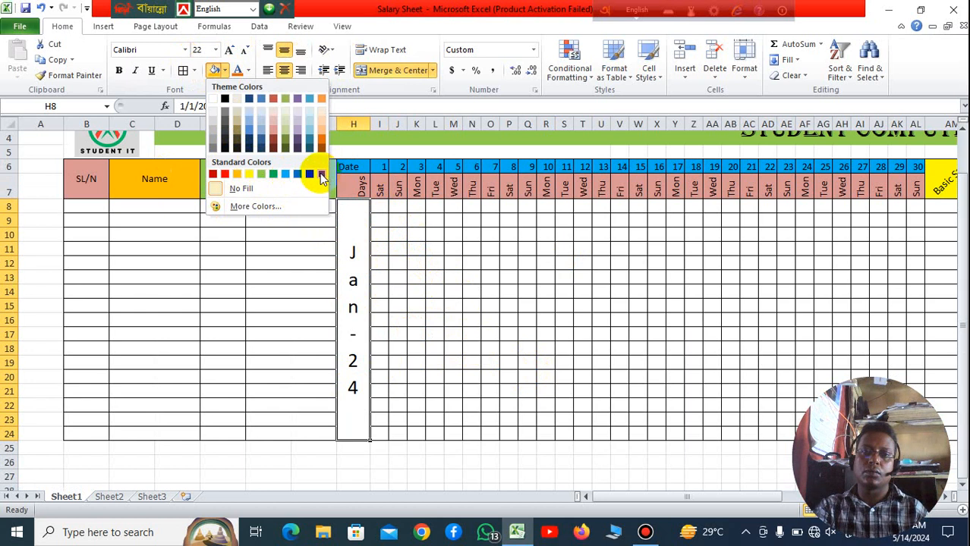
pyautogui.click(321, 175)
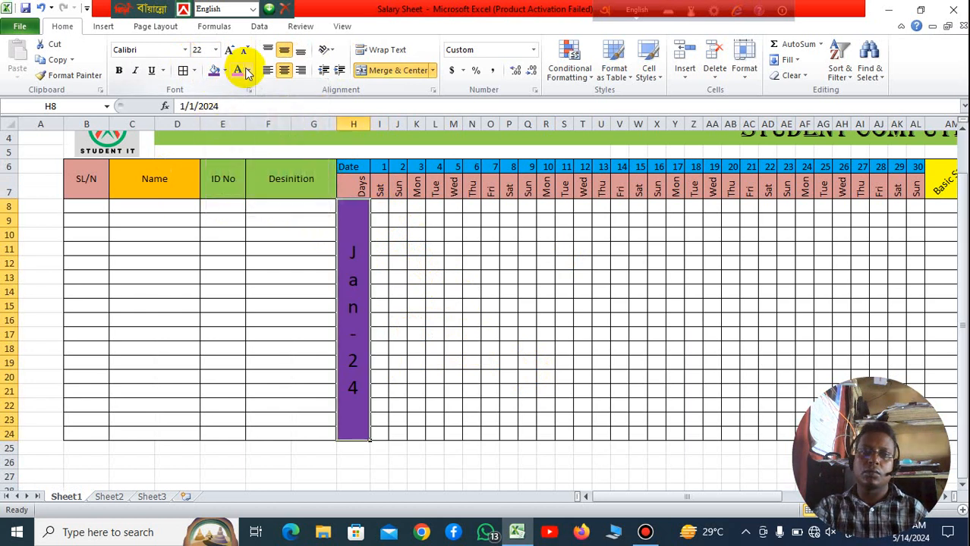
pyautogui.click(247, 71)
pyautogui.click(238, 119)
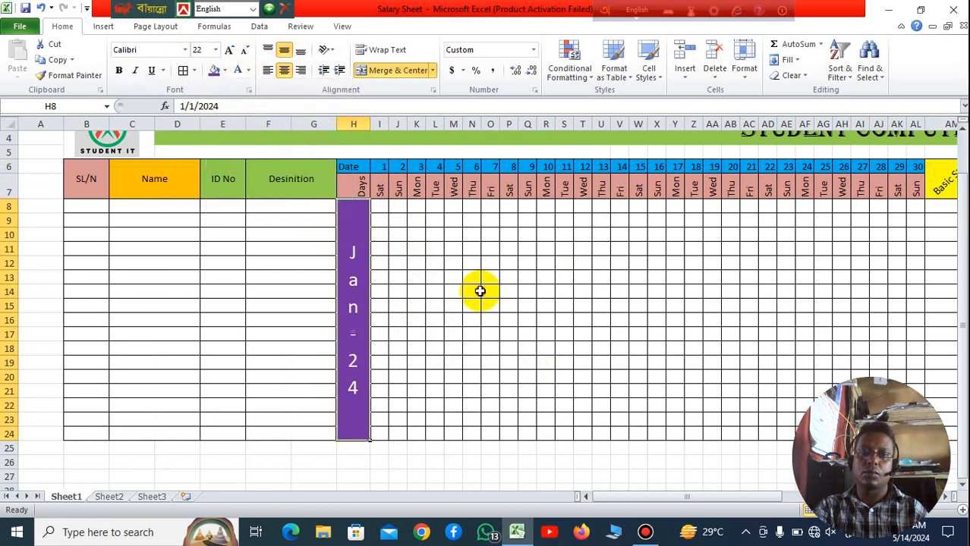
pyautogui.click(471, 248)
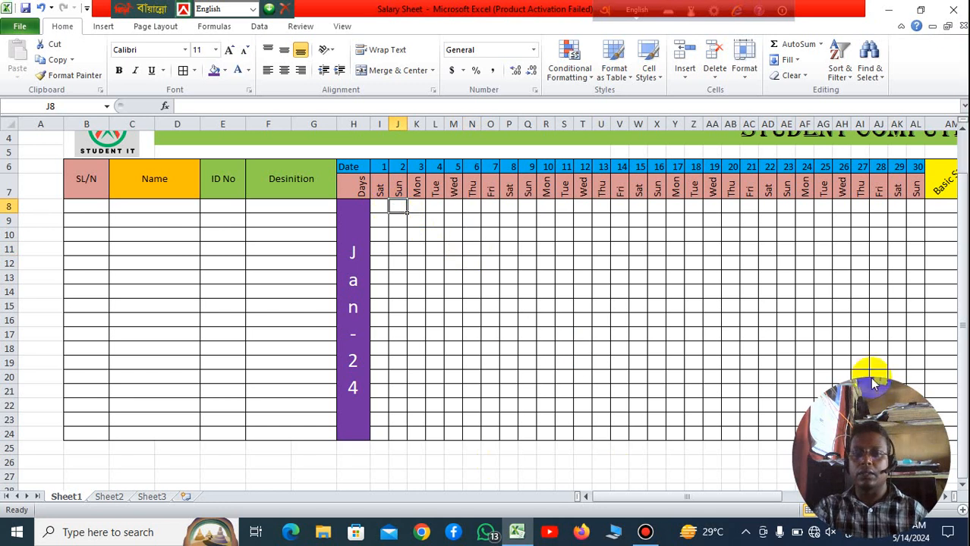
# Step: Minimize the workbook to the desktop, then stop the Bandicam recording and close its window
pyautogui.click(889, 11)
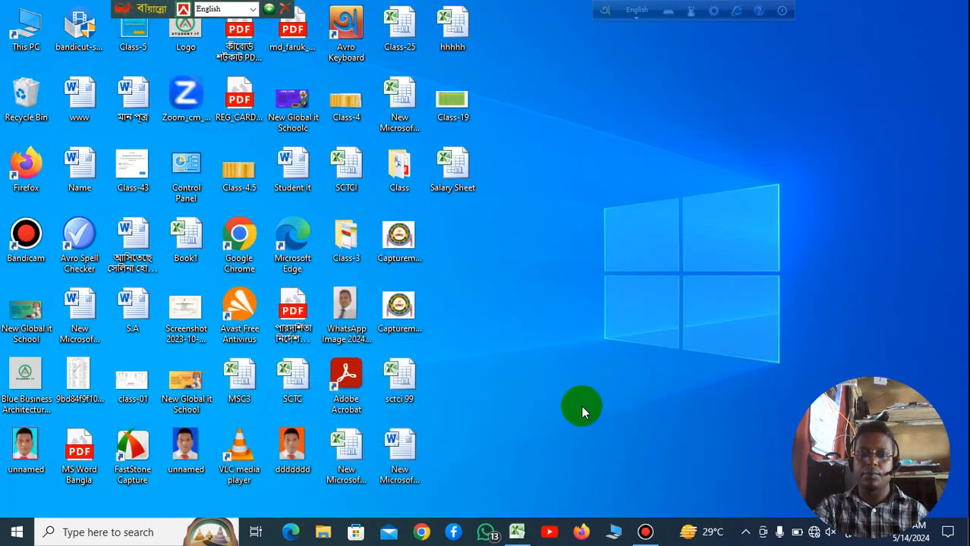
pyautogui.click(645, 531)
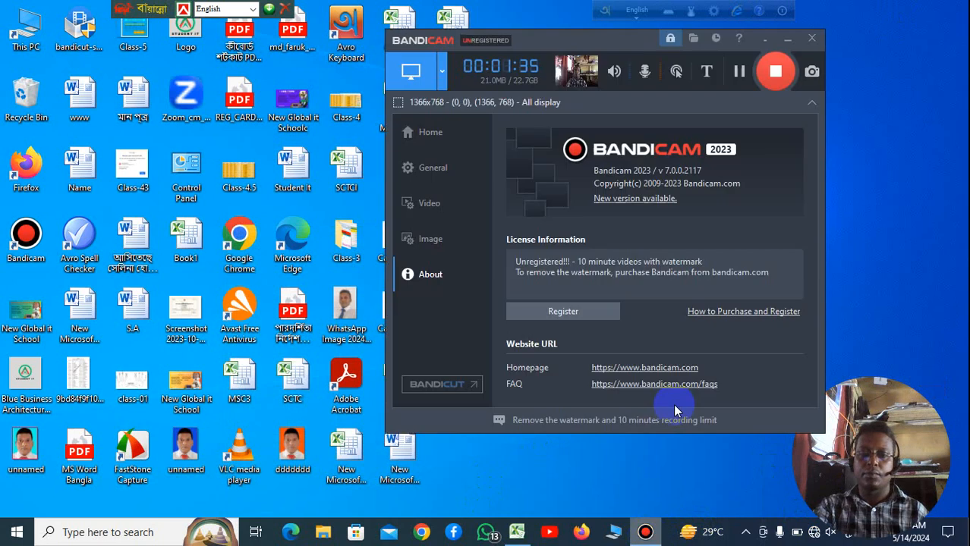
pyautogui.click(780, 71)
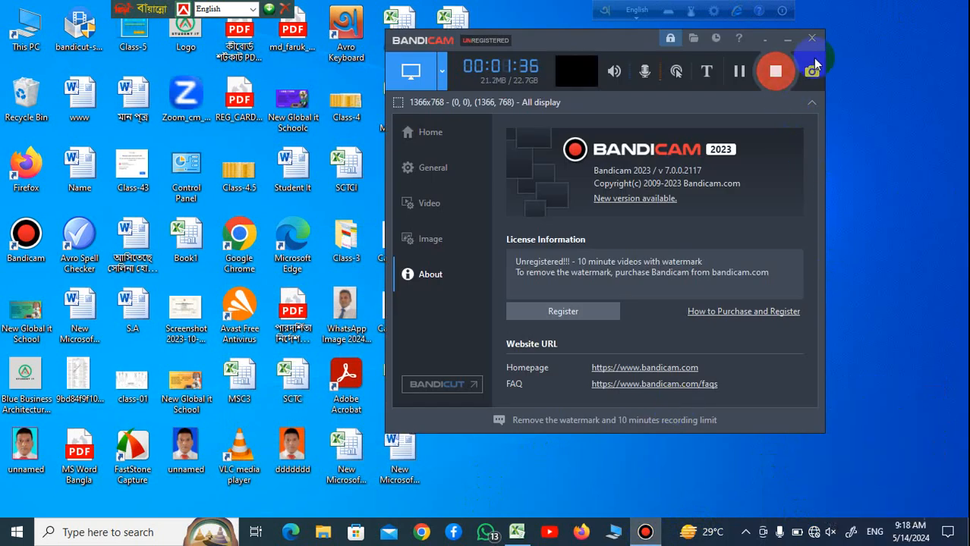
pyautogui.click(811, 38)
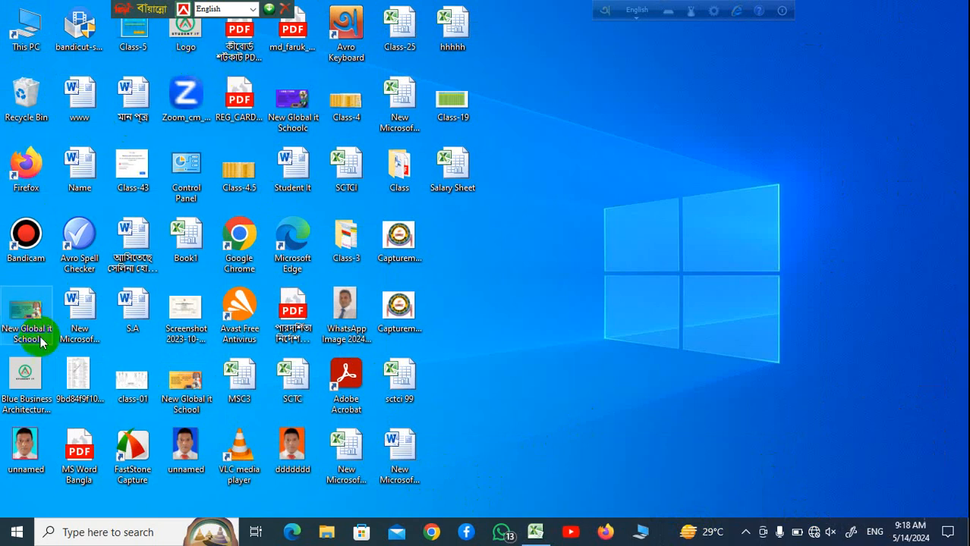
# Step: Launch FastStone Capture from the desktop
pyautogui.doubleClick(140, 453)
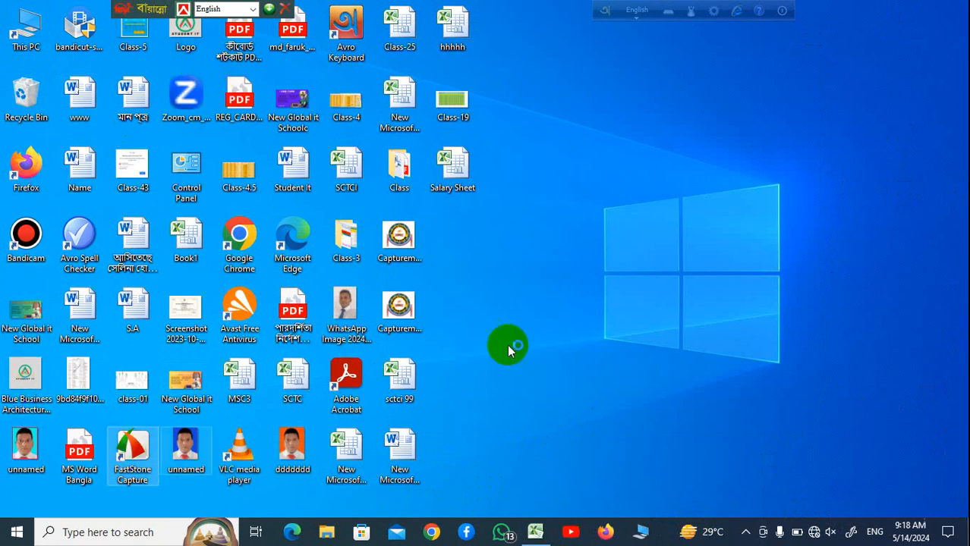